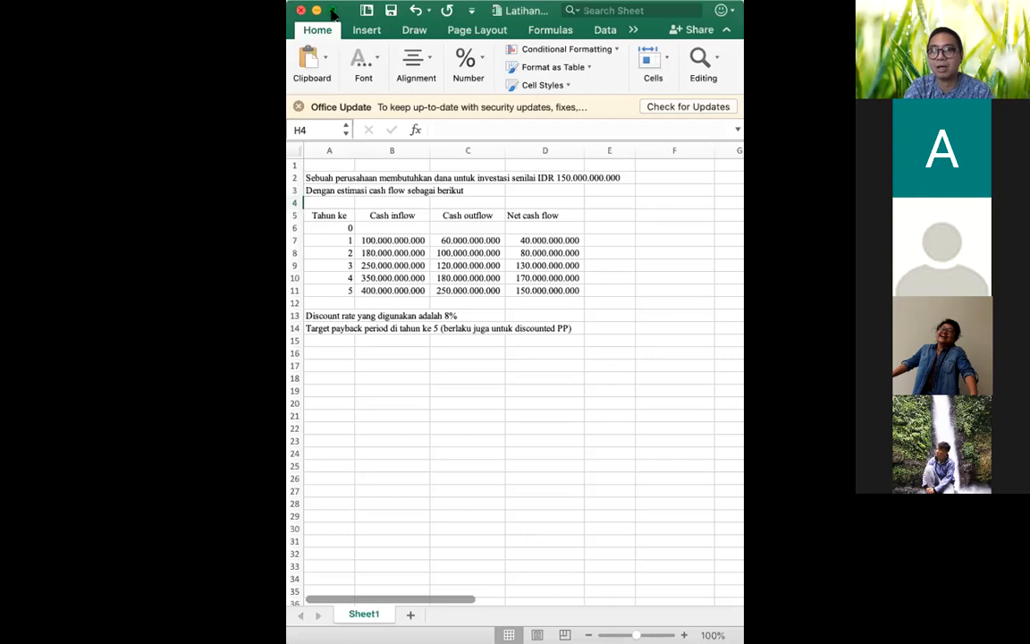
- Expand the worksheet window and widen the Cash inflow and Cash outflow columns until their amounts fit
{"action": "left_click", "coordinate": [331, 10]}
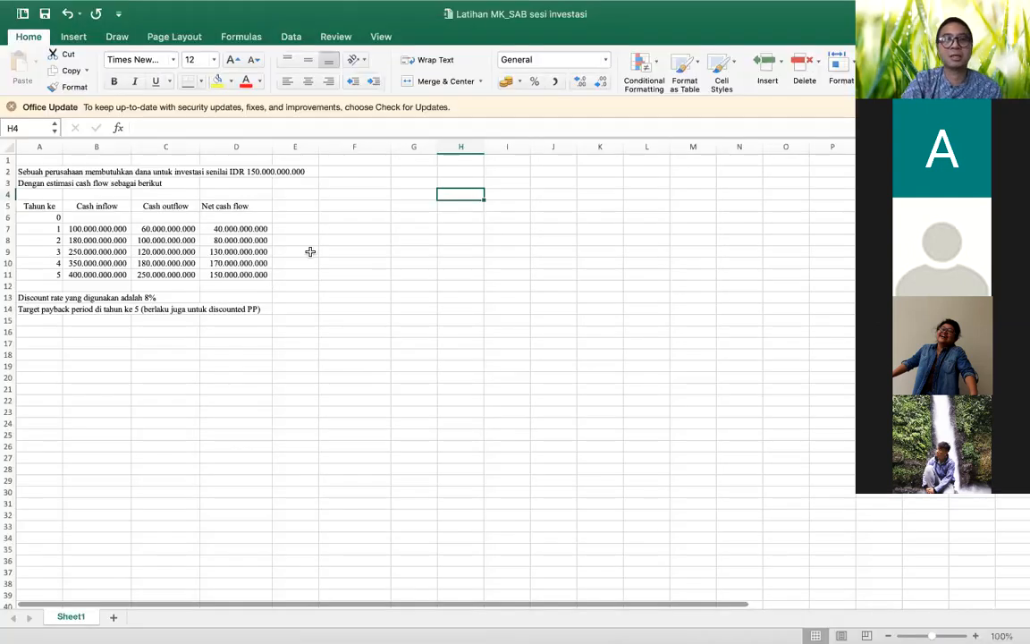
{"action": "scroll", "coordinate": [310, 252], "scroll_direction": "up", "scroll_amount": 8}
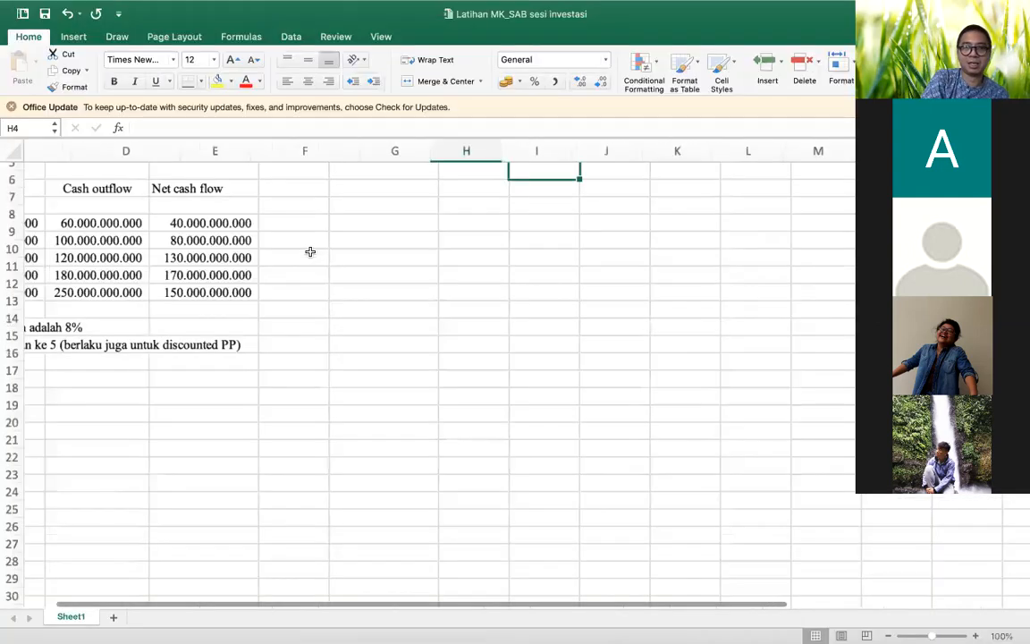
{"action": "scroll", "coordinate": [304, 252], "scroll_direction": "down", "scroll_amount": 3}
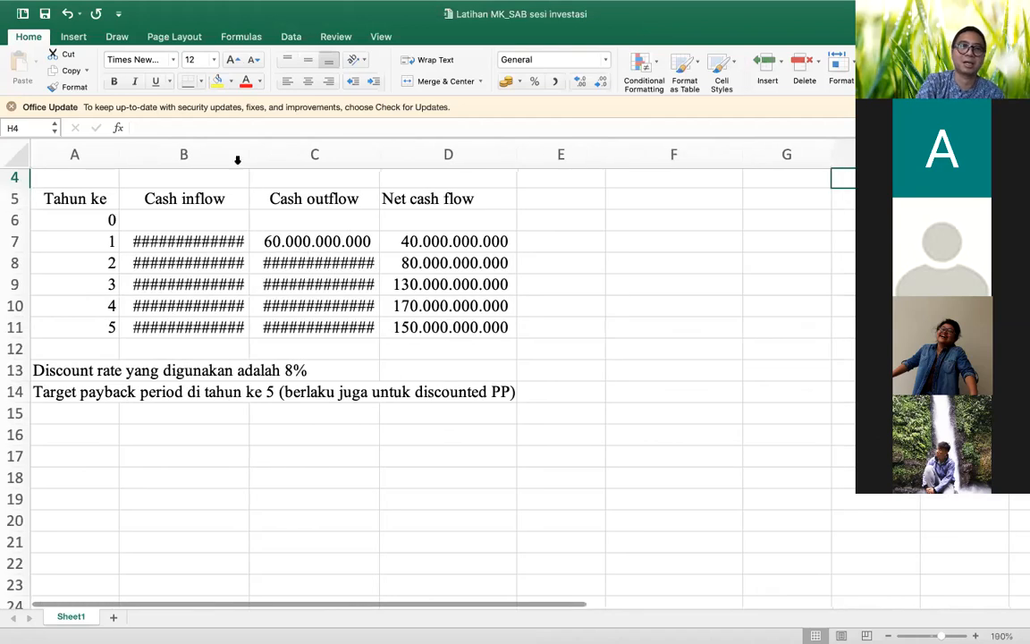
{"action": "left_click_drag", "start_coordinate": [248, 153], "coordinate": [251, 152]}
{"action": "left_click_drag", "start_coordinate": [383, 154], "coordinate": [388, 154]}
{"action": "scroll", "coordinate": [362, 279], "scroll_direction": "up", "scroll_amount": 3}
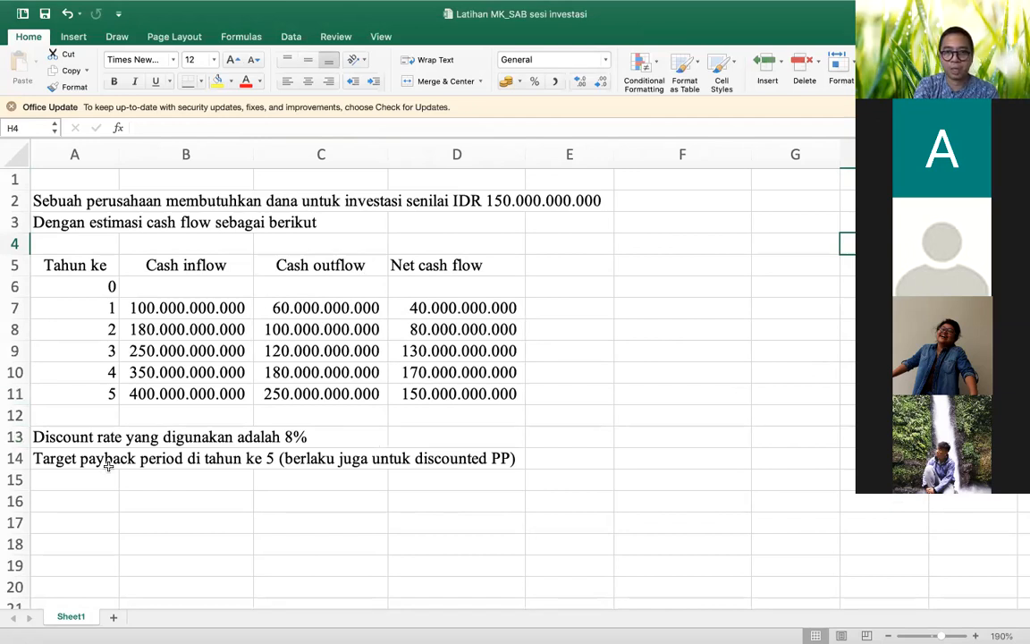
- Clear the Net cash flow heading and its yearly values from D5:D11
{"action": "left_click", "coordinate": [590, 304]}
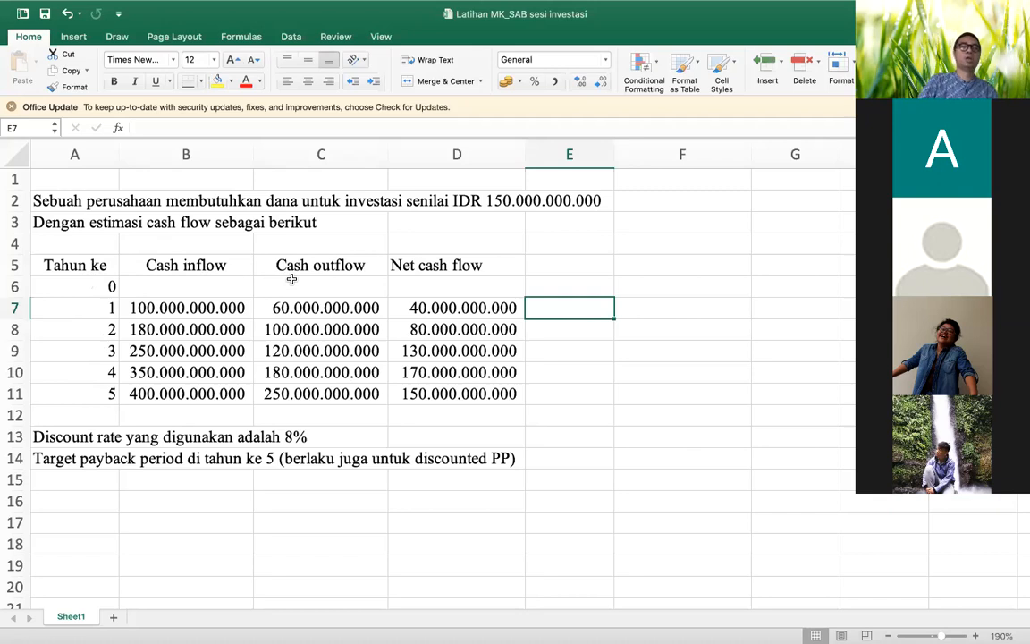
{"action": "left_click", "coordinate": [433, 265]}
{"action": "key", "text": "shift+Down"}
{"action": "key", "text": "shift+Down"}
{"action": "key", "text": "shift+Down"}
{"action": "key", "text": "shift+Down"}
{"action": "key", "text": "shift+Down"}
{"action": "key", "text": "shift+Down"}
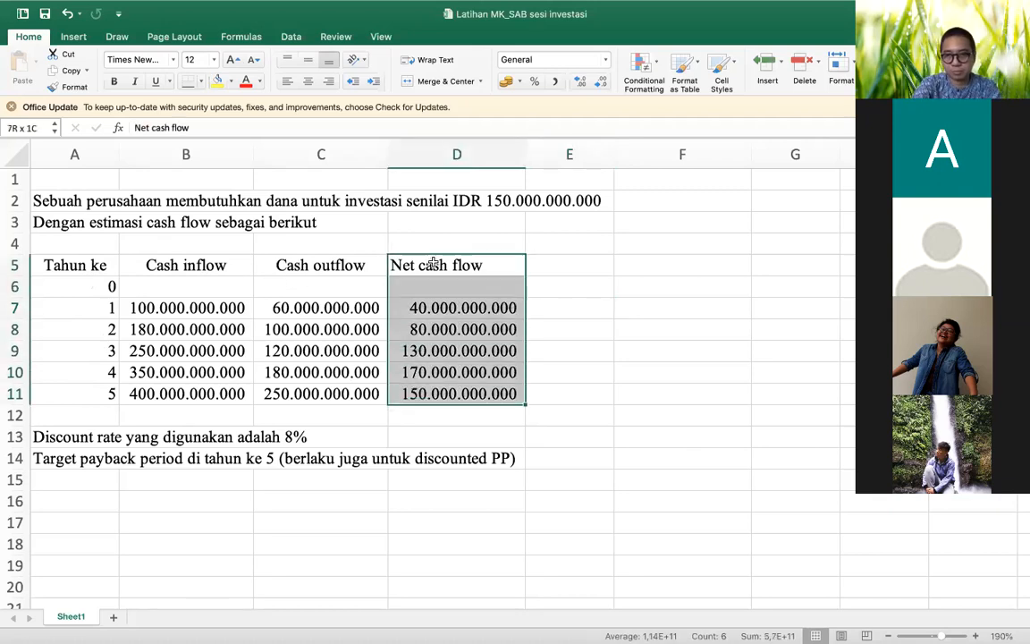
{"action": "key", "text": "Delete"}
- Enter the label "Umur ekonomis investasi" in A4 and "5 tahun" in C4
{"action": "left_click", "coordinate": [432, 261]}
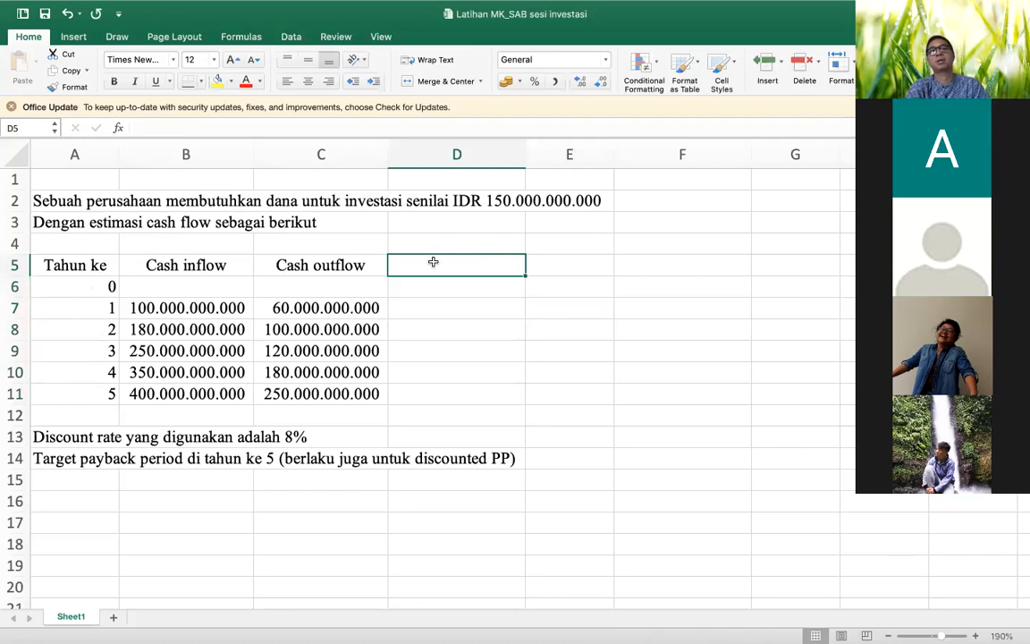
{"action": "key", "text": "Left"}
{"action": "key", "text": "Left"}
{"action": "key", "text": "Left"}
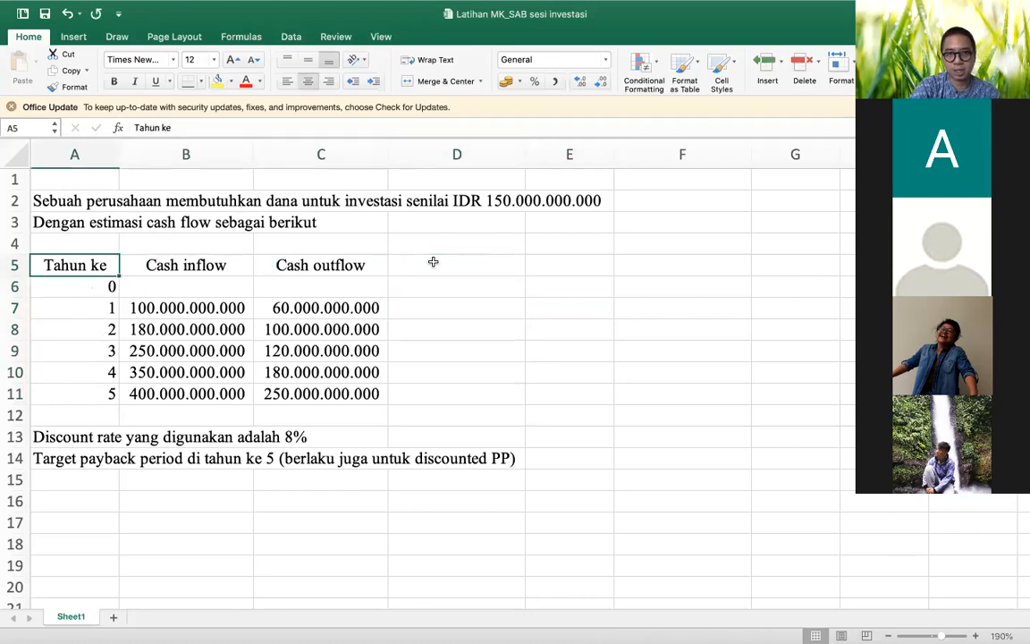
{"action": "key", "text": "Up"}
{"action": "type", "text": "U"}
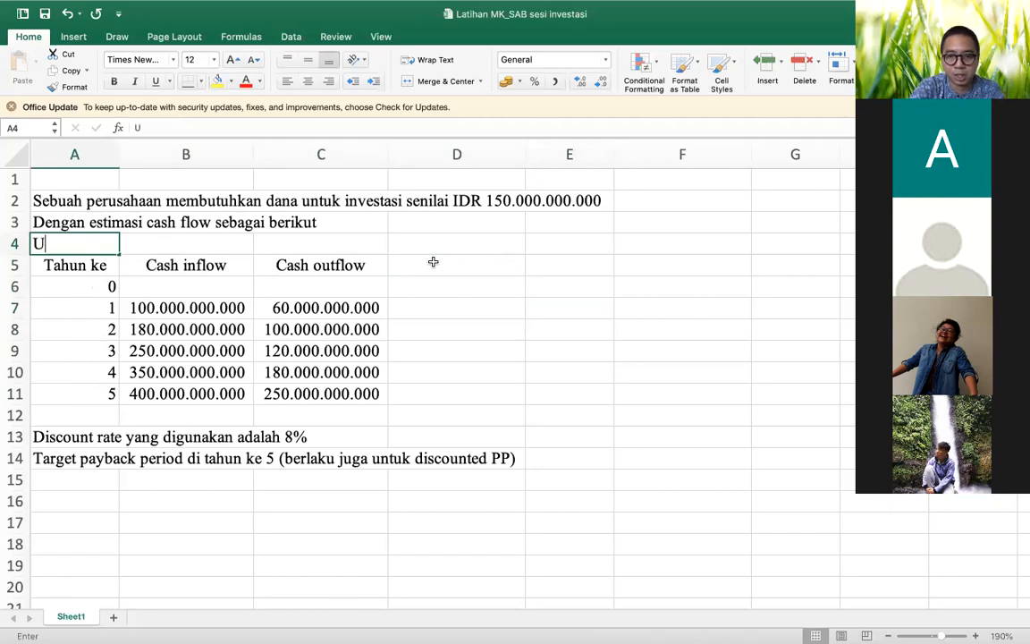
{"action": "type", "text": "mur ekonom"}
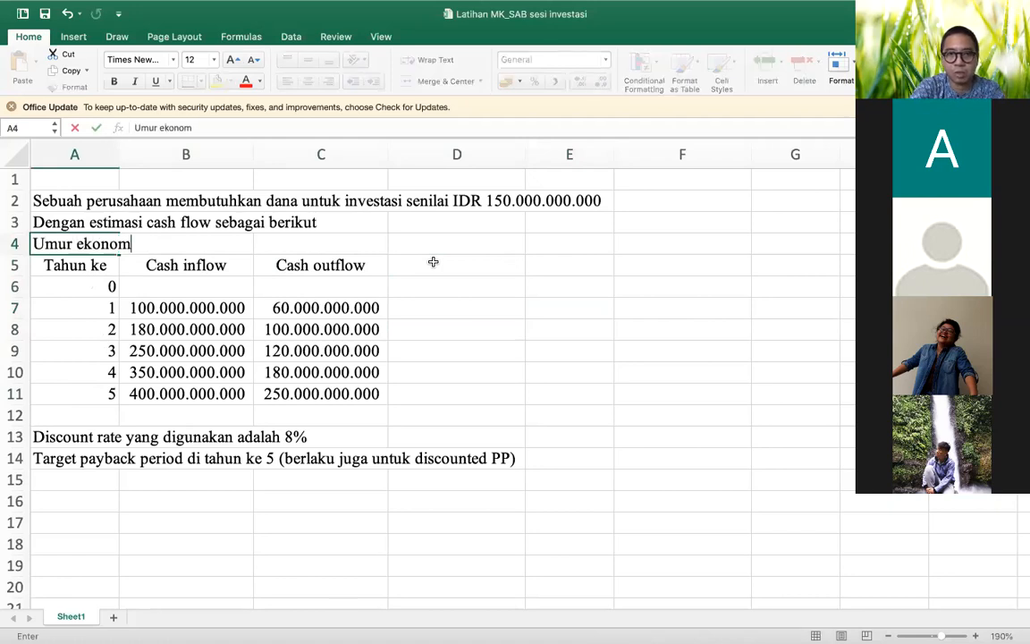
{"action": "type", "text": "is investasi"}
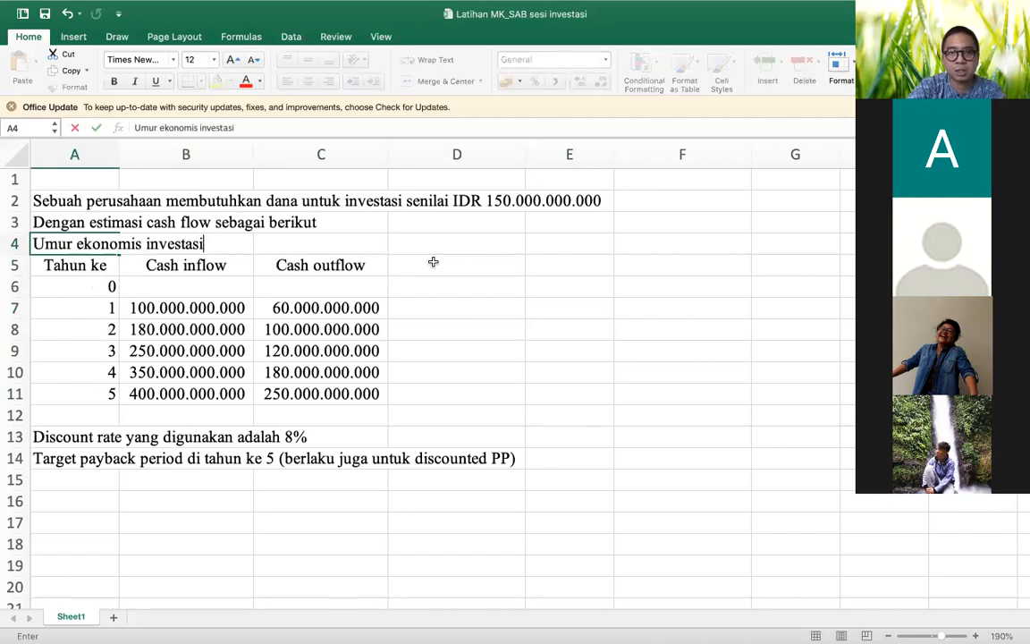
{"action": "key", "text": "Tab"}
{"action": "key", "text": "Tab"}
{"action": "type", "text": "5 tahun"}
{"action": "key", "text": "Return"}
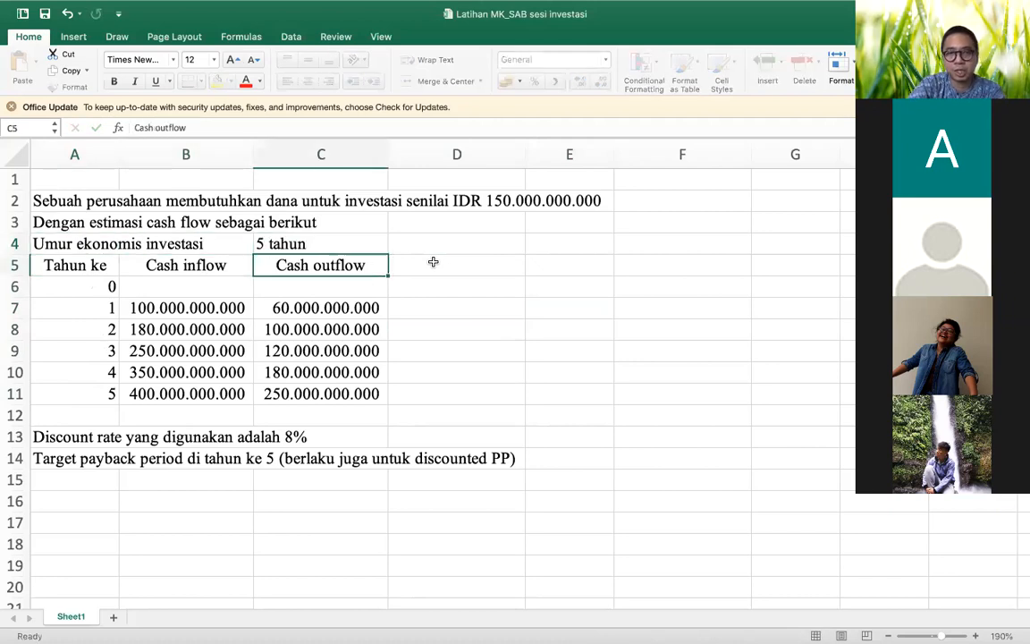
- Review the project years in column A, the required investment amount in row 2 and the economic life in row 4
{"action": "key", "text": "Left"}
{"action": "key", "text": "Left"}
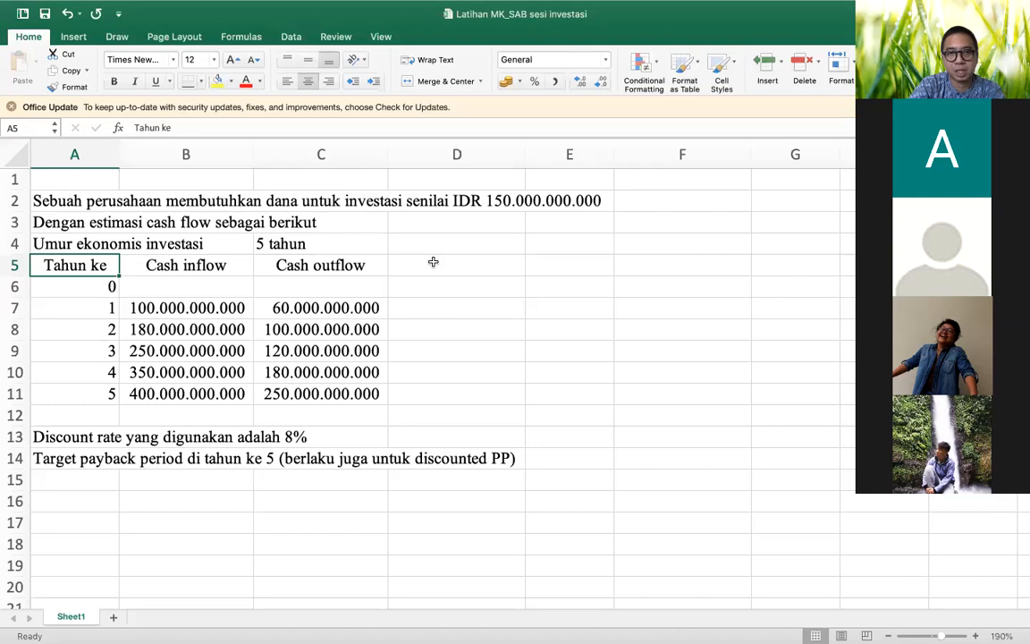
{"action": "key", "text": "Down"}
{"action": "key", "text": "Down"}
{"action": "key", "text": "Down"}
{"action": "key", "text": "Down"}
{"action": "key", "text": "Down"}
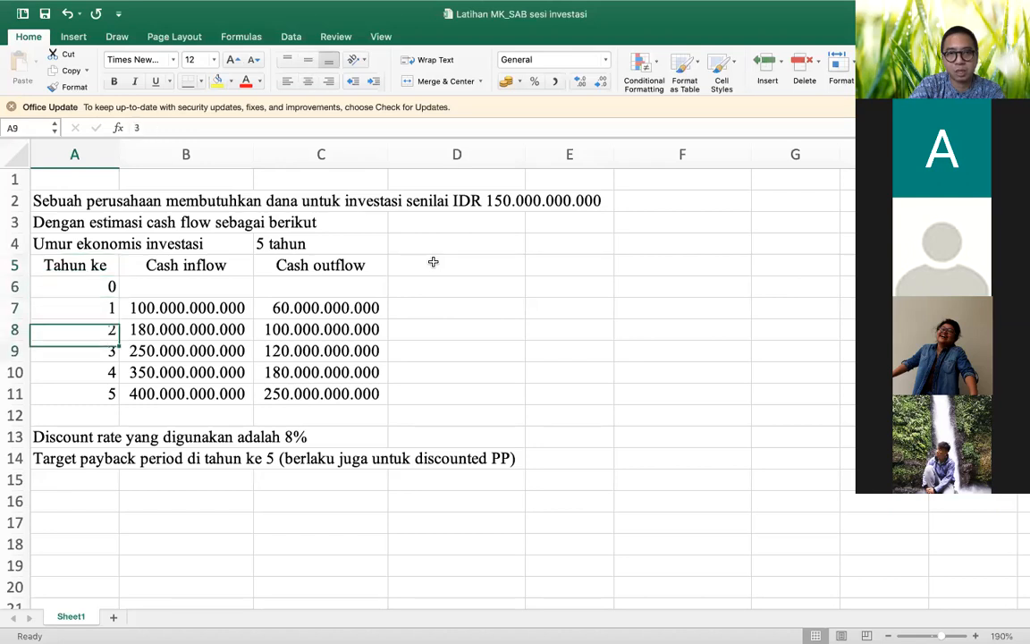
{"action": "key", "text": "Down"}
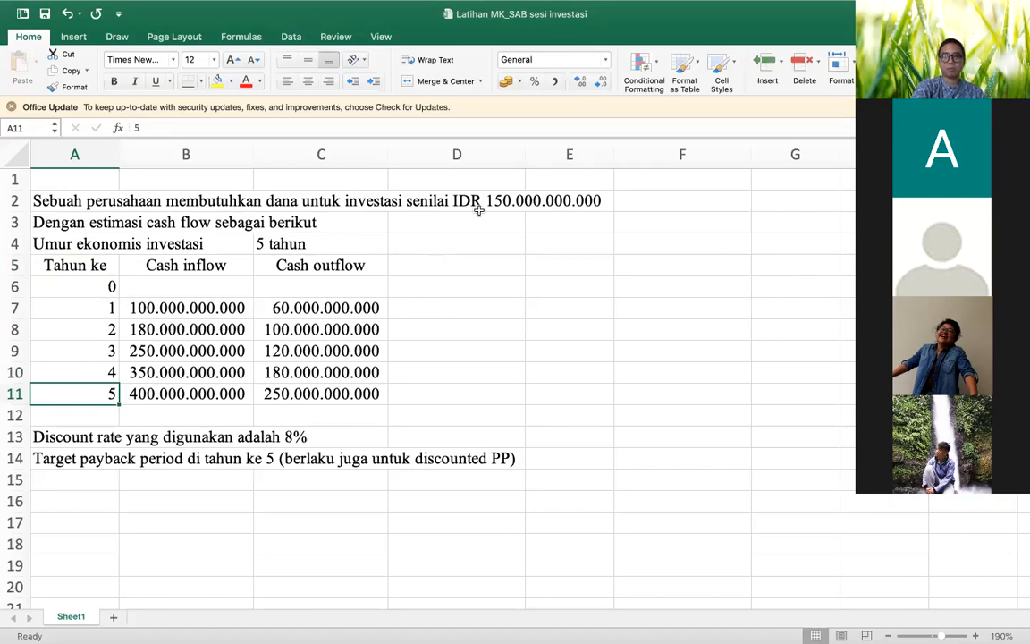
{"action": "left_click", "coordinate": [452, 191]}
{"action": "left_click", "coordinate": [557, 203]}
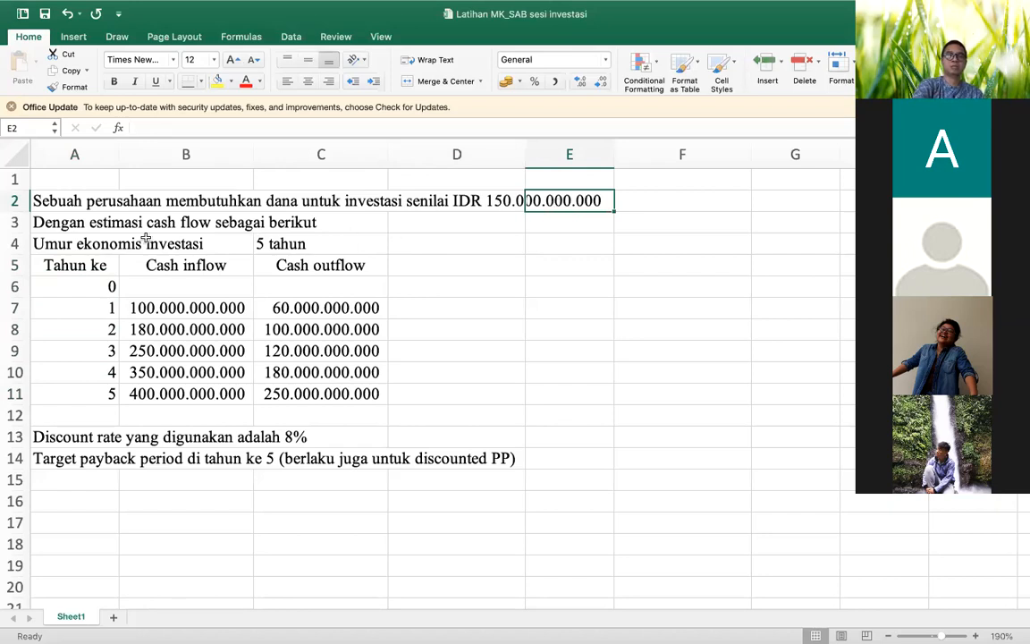
{"action": "left_click", "coordinate": [259, 241]}
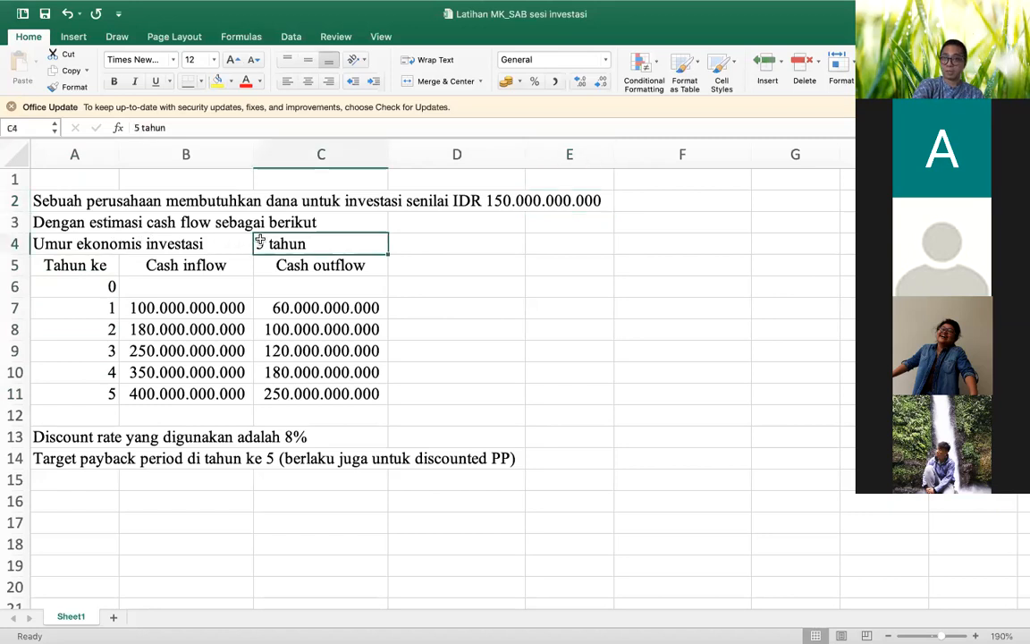
- Examine the yearly cash inflows and outflows, the discount rate and the target payback period
{"action": "left_click", "coordinate": [156, 266]}
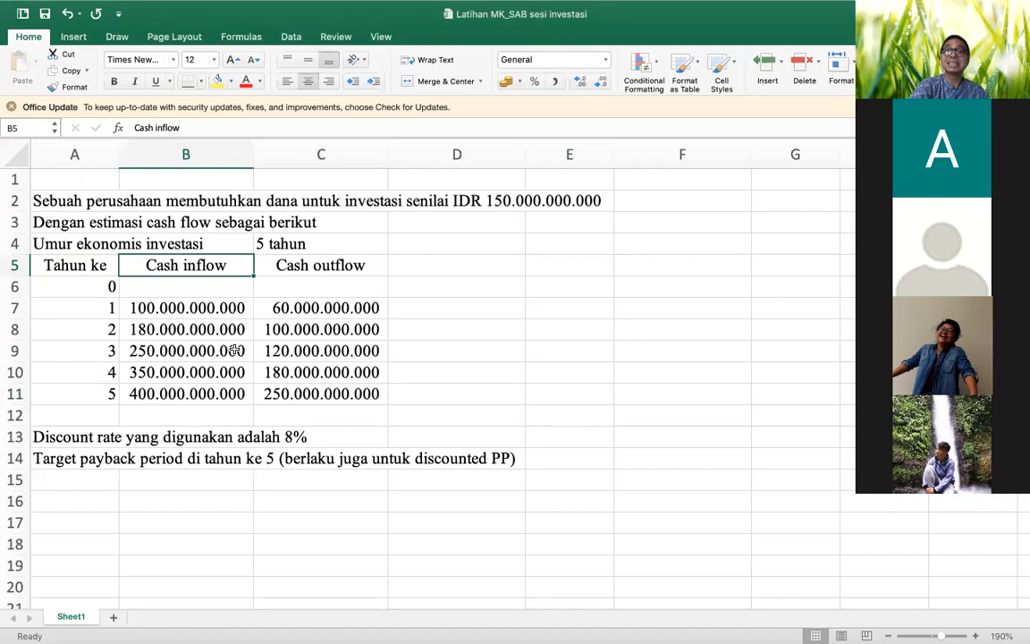
{"action": "key", "text": "Right"}
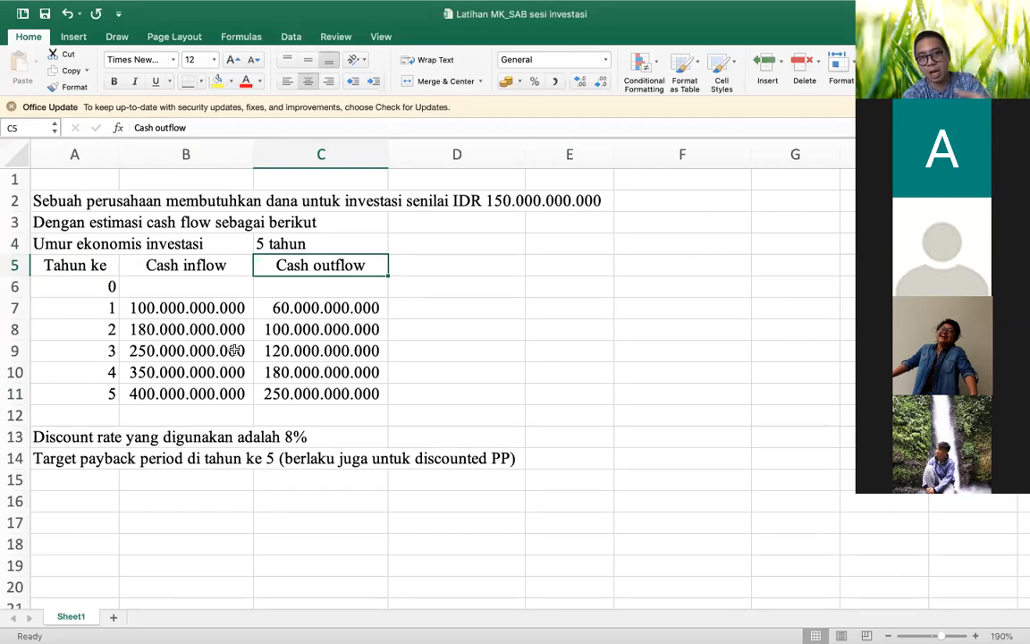
{"action": "key", "text": "Left"}
{"action": "key", "text": "Right"}
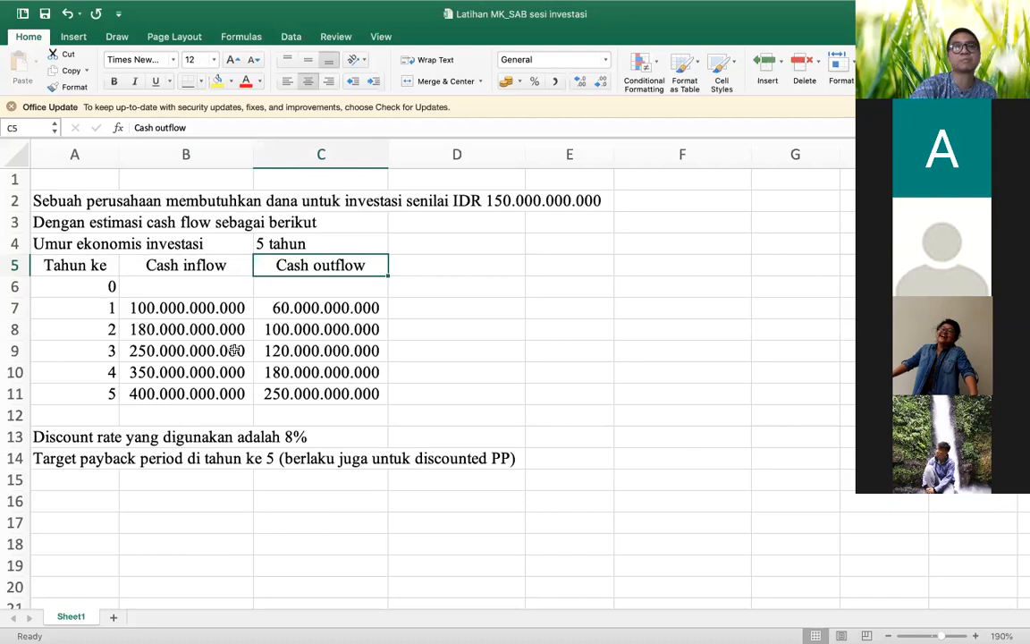
{"action": "key", "text": "Left"}
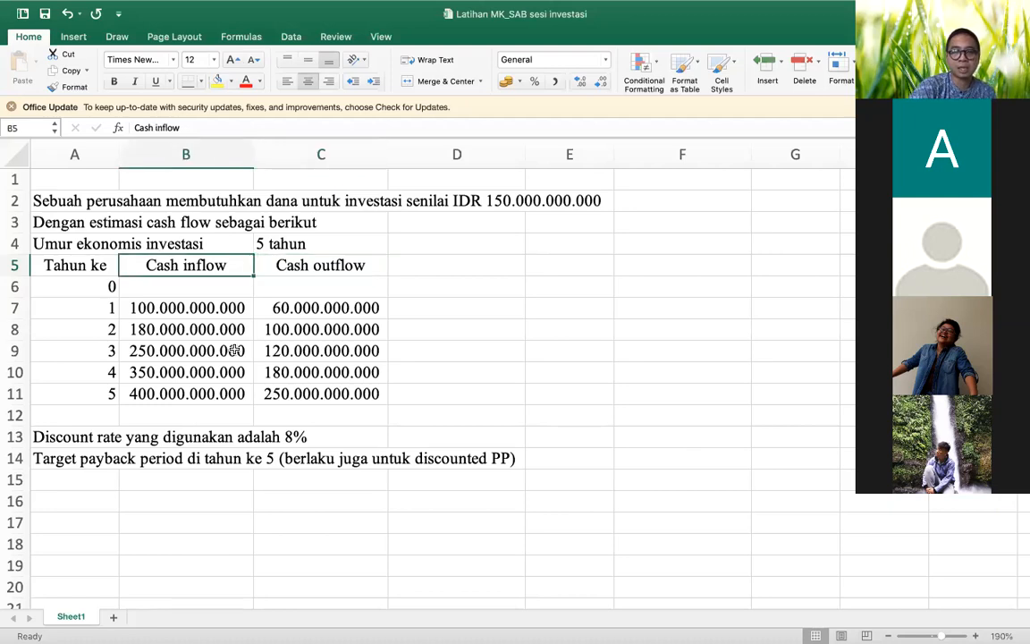
{"action": "key", "text": "Down"}
{"action": "key", "text": "Down"}
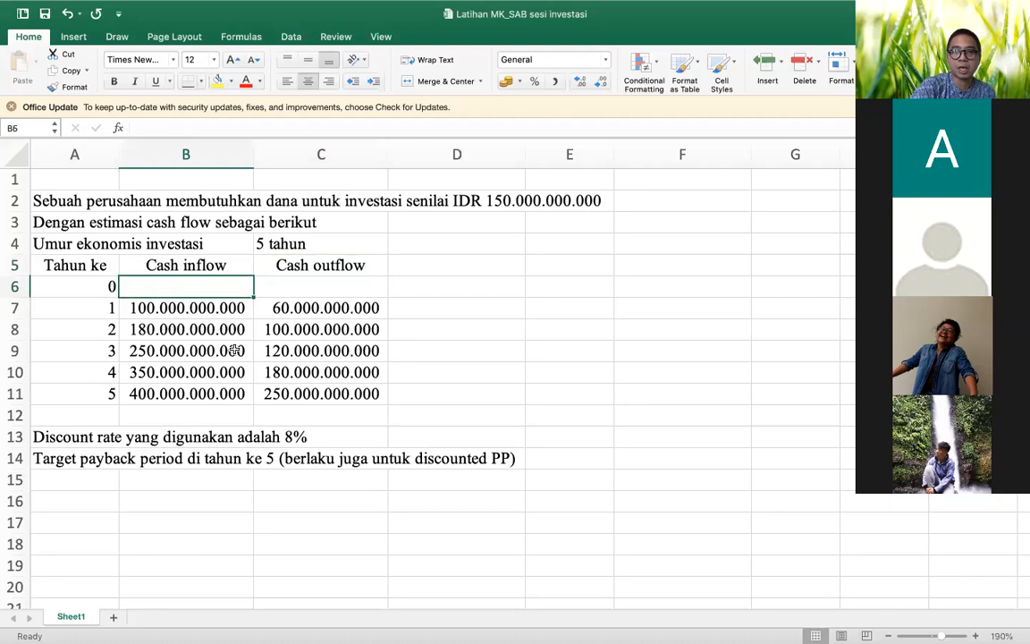
{"action": "key", "text": "Right"}
{"action": "key", "text": "Left"}
{"action": "key", "text": "Down"}
{"action": "key", "text": "Right"}
{"action": "key", "text": "Left"}
{"action": "key", "text": "Down"}
{"action": "key", "text": "Down"}
{"action": "key", "text": "Down"}
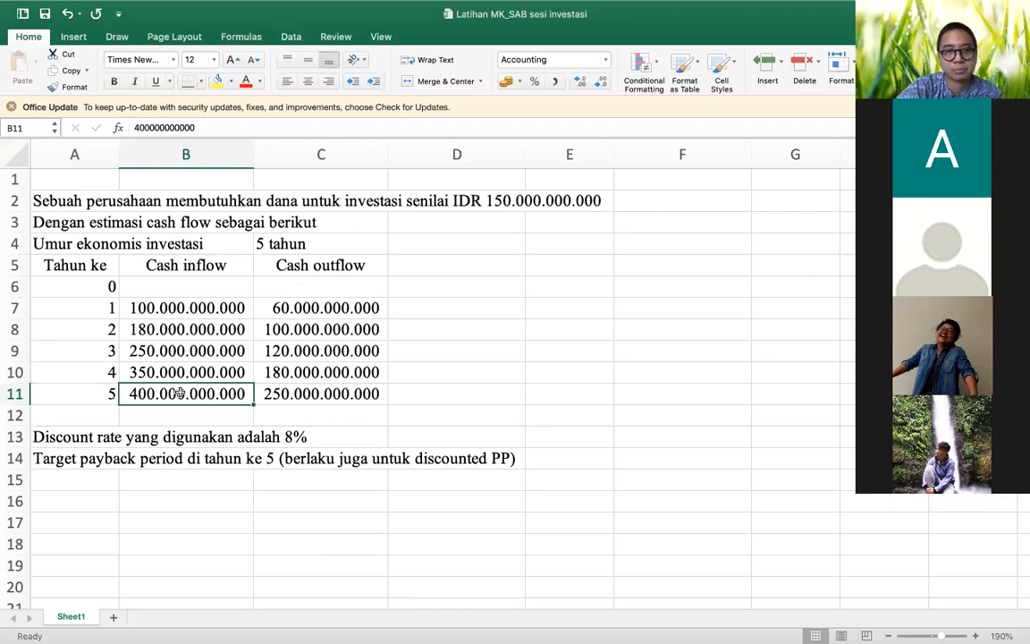
{"action": "left_click", "coordinate": [104, 437]}
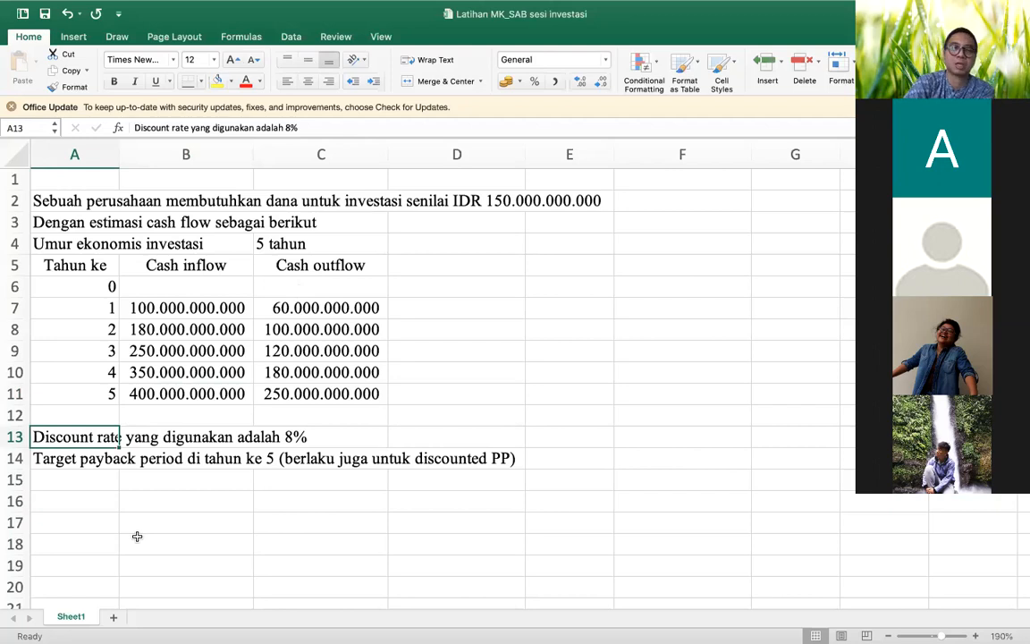
{"action": "key", "text": "Down"}
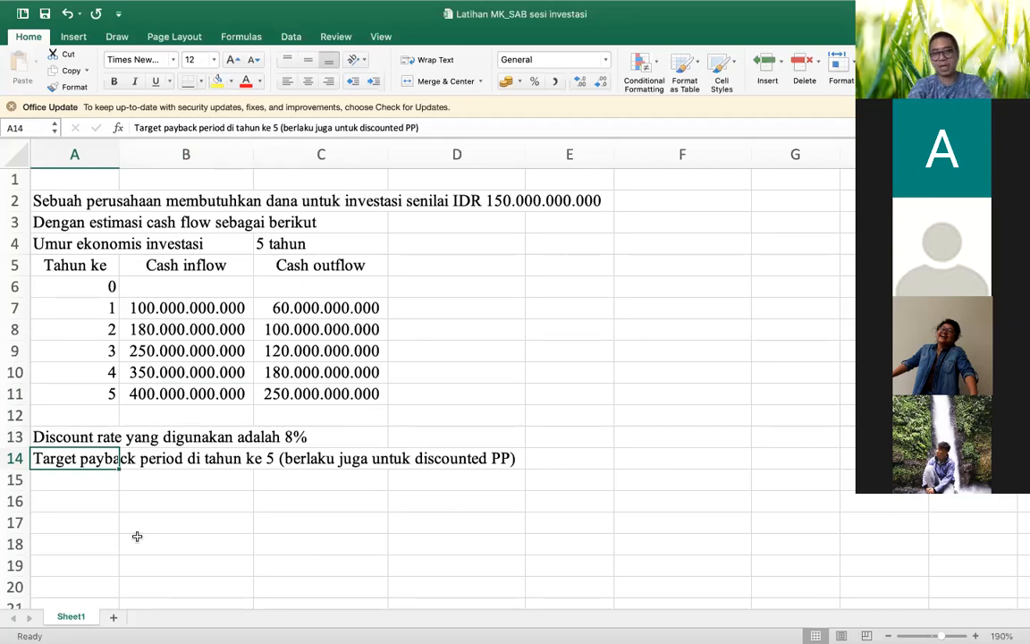
- Enter the label "Kebutuhan investasi" in A16 and widen column A to fit it
{"action": "key", "text": "Down"}
{"action": "key", "text": "Down"}
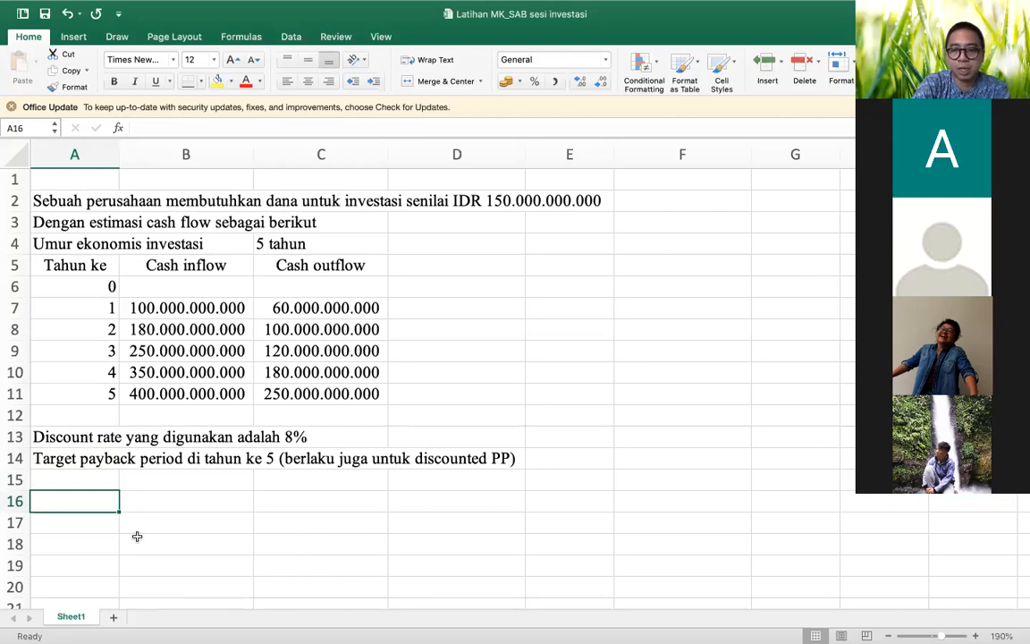
{"action": "type", "text": "Kebutuhan investasi"}
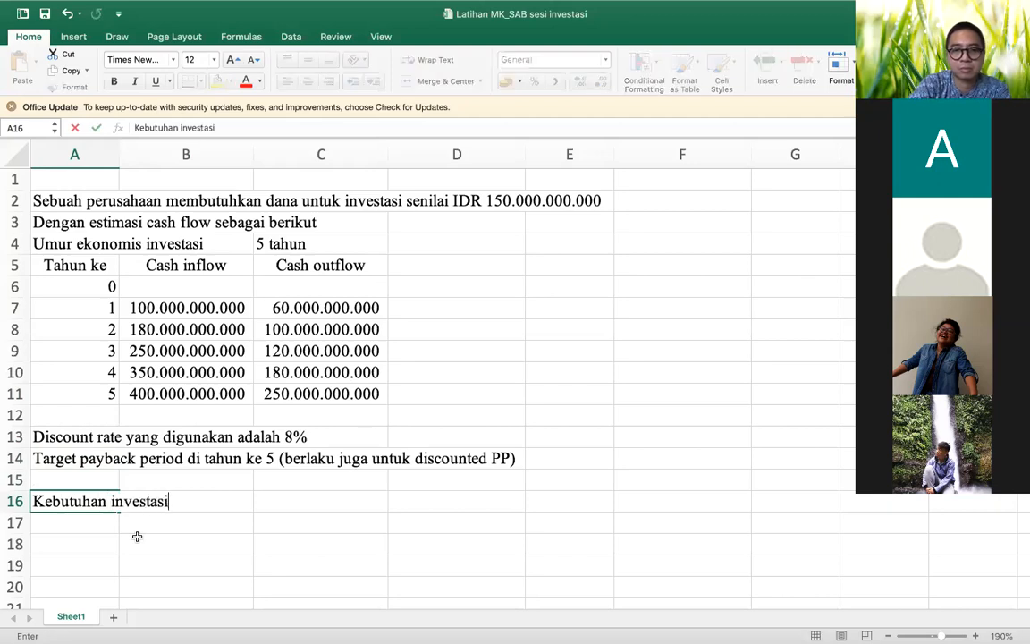
{"action": "key", "text": "Return"}
{"action": "left_click_drag", "start_coordinate": [118, 149], "coordinate": [186, 157]}
{"action": "key", "text": "Right"}
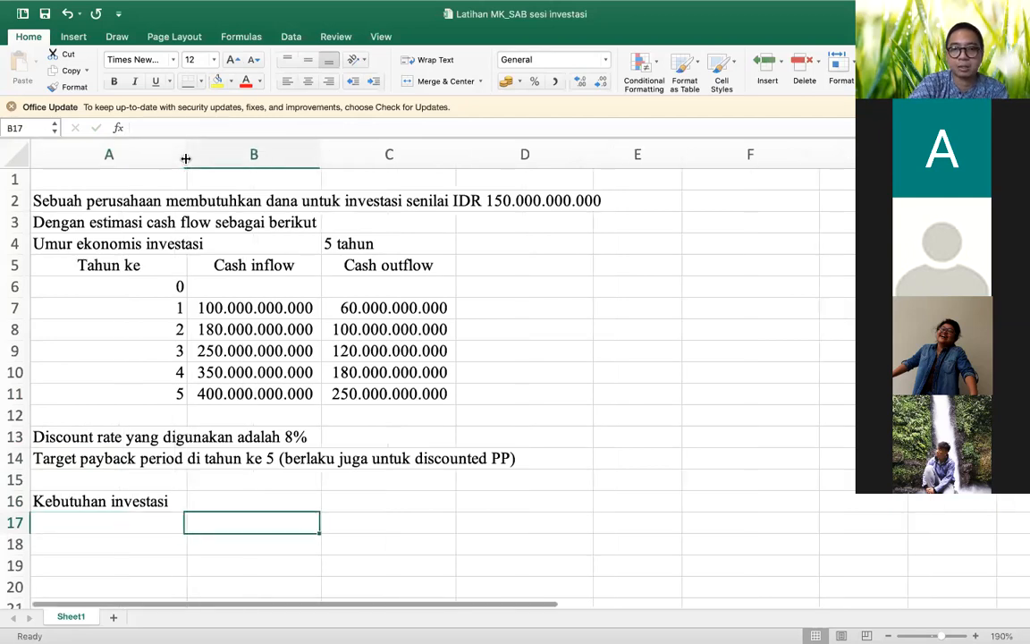
{"action": "key", "text": "Up"}
{"action": "type", "text": "1500"}
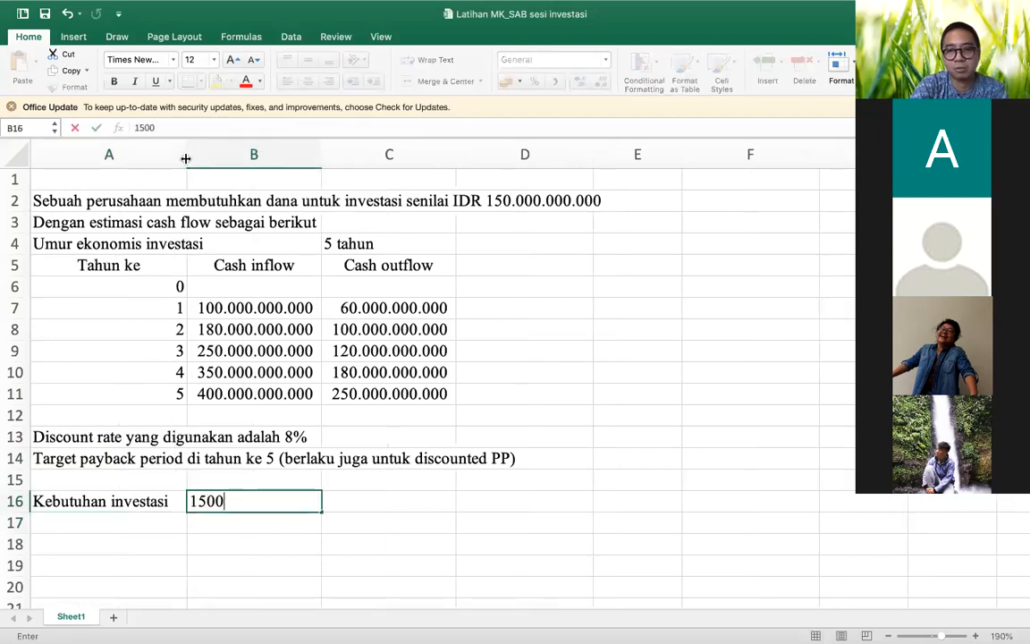
{"action": "type", "text": "00000000"}
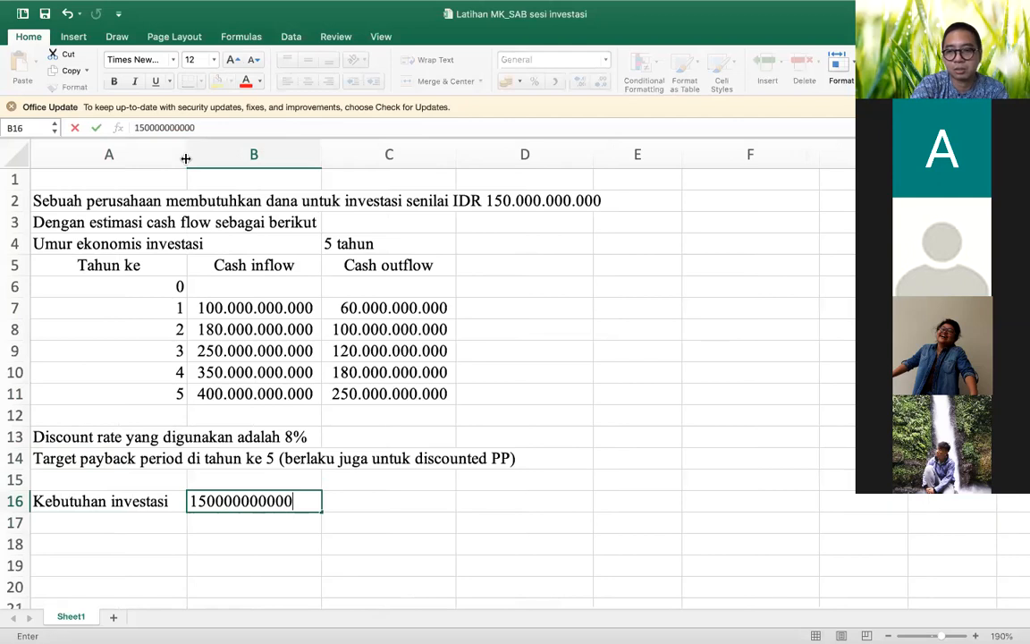
{"action": "key", "text": "Return"}
{"action": "key", "text": "Up"}
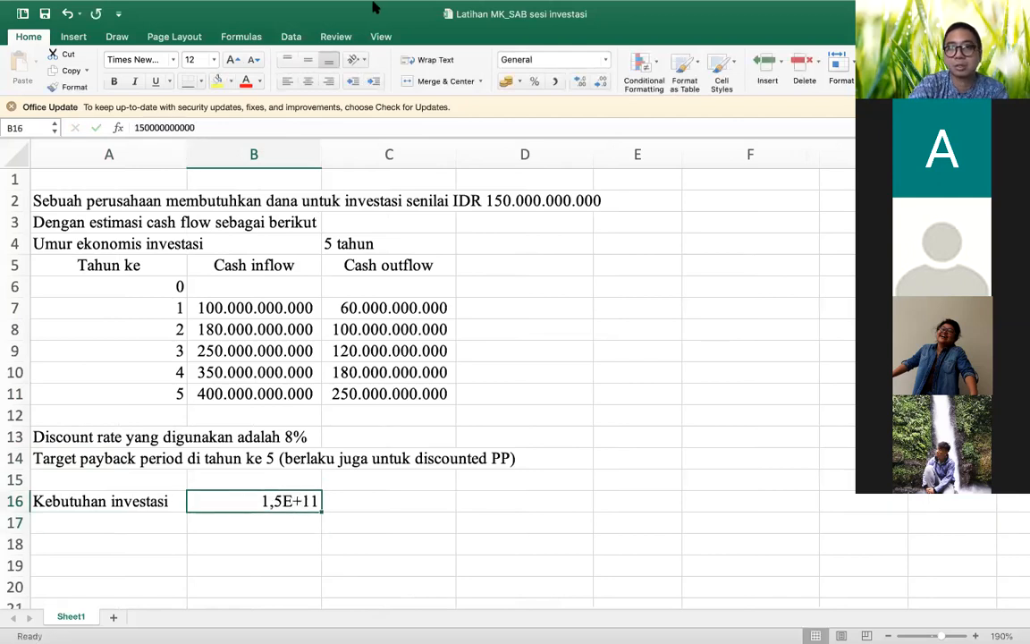
{"action": "left_click", "coordinate": [555, 82]}
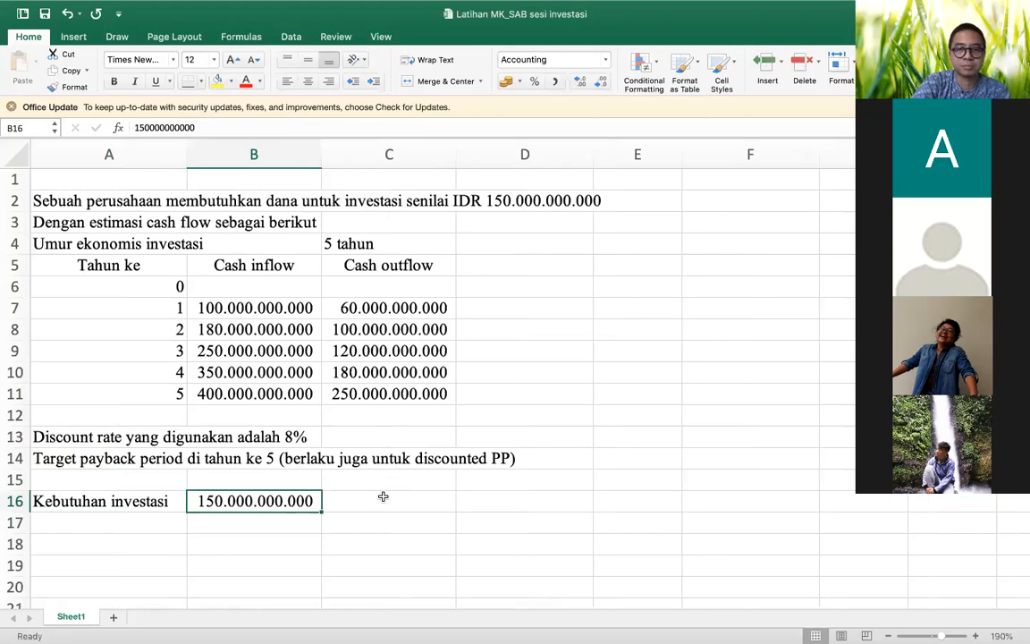
- Enter the label "Discount rate" in A17 and the value 8% in B17
{"action": "key", "text": "Down"}
{"action": "key", "text": "Left"}
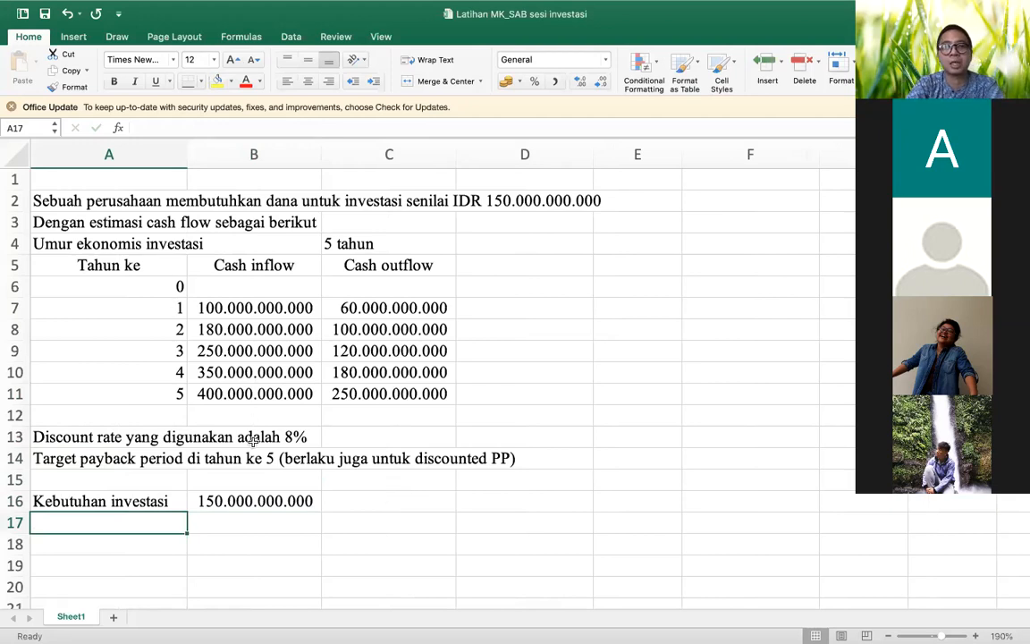
{"action": "type", "text": "Disc"}
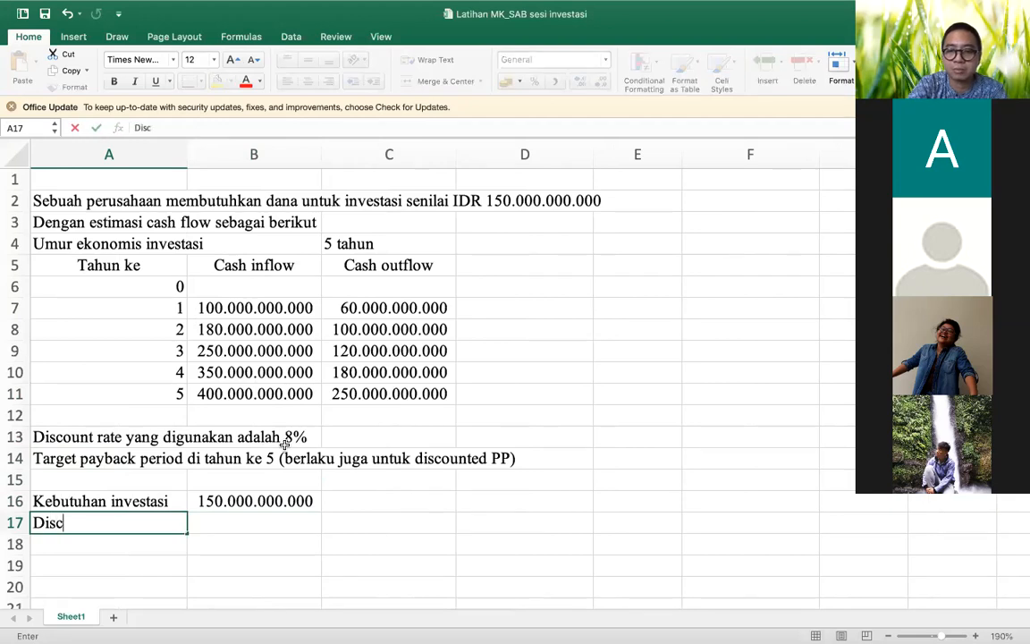
{"action": "type", "text": "ount rate"}
{"action": "key", "text": "Tab"}
{"action": "type", "text": "8%"}
{"action": "key", "text": "Return"}
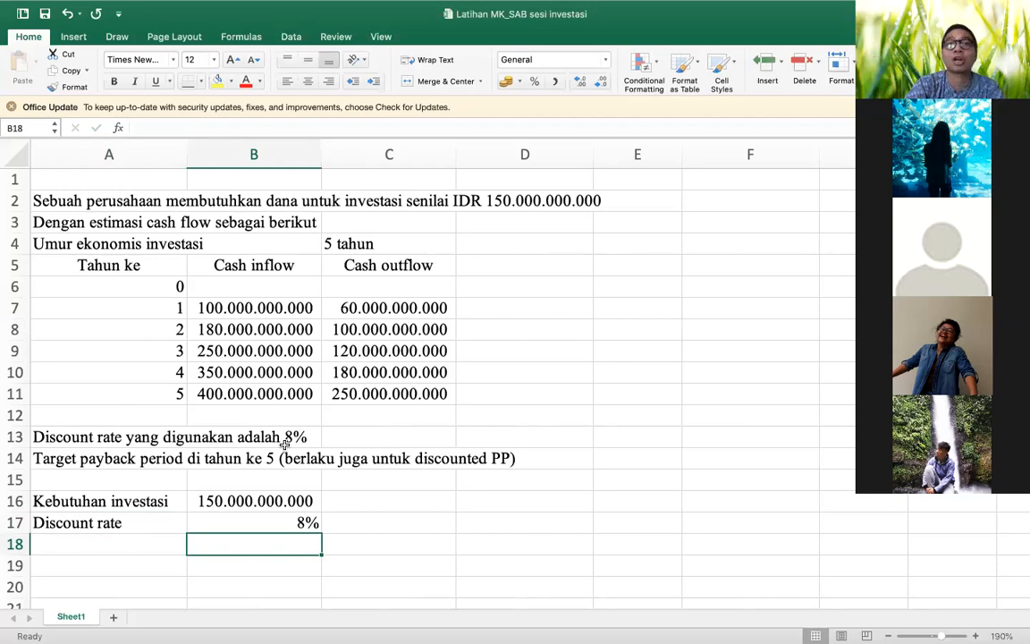
- Enter the note "Diambil dari komposisi pendanaan investasi" in C17 beside the discount rate
{"action": "key", "text": "Up"}
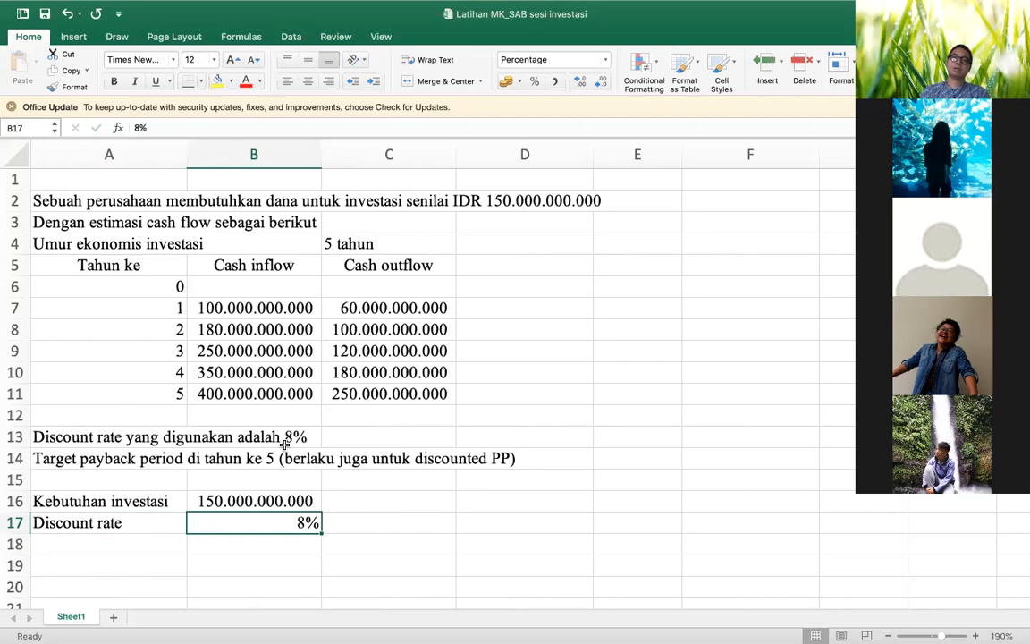
{"action": "key", "text": "Right"}
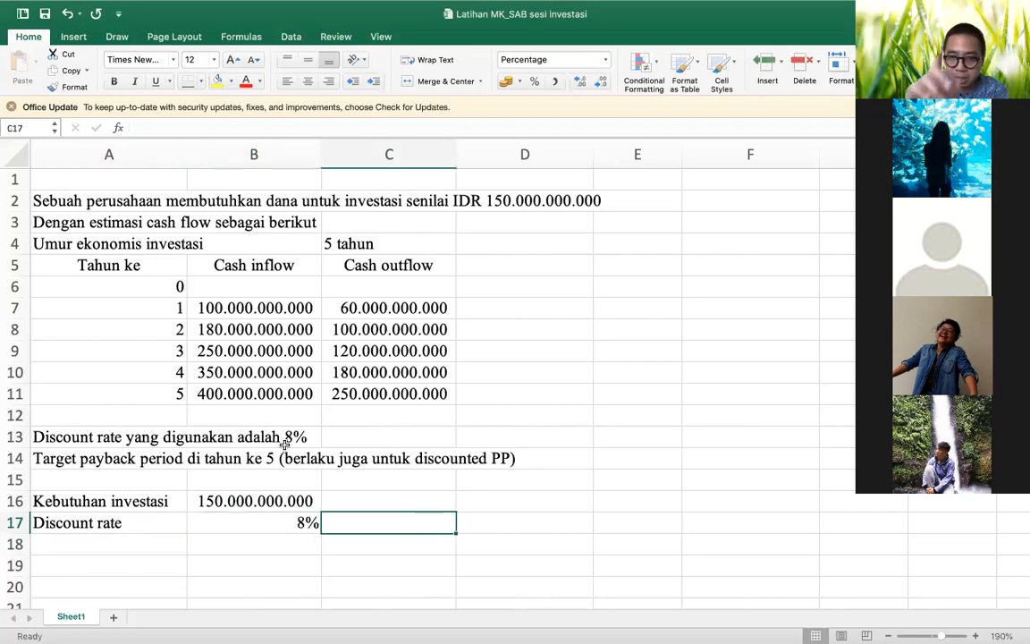
{"action": "type", "text": "Dia"}
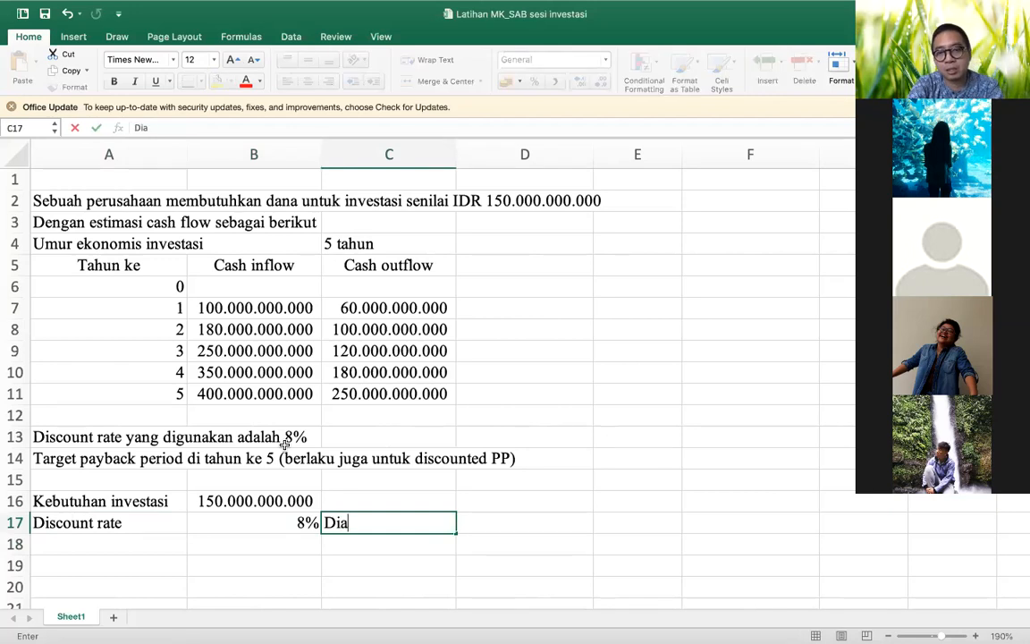
{"action": "type", "text": "mbil dari kpm"}
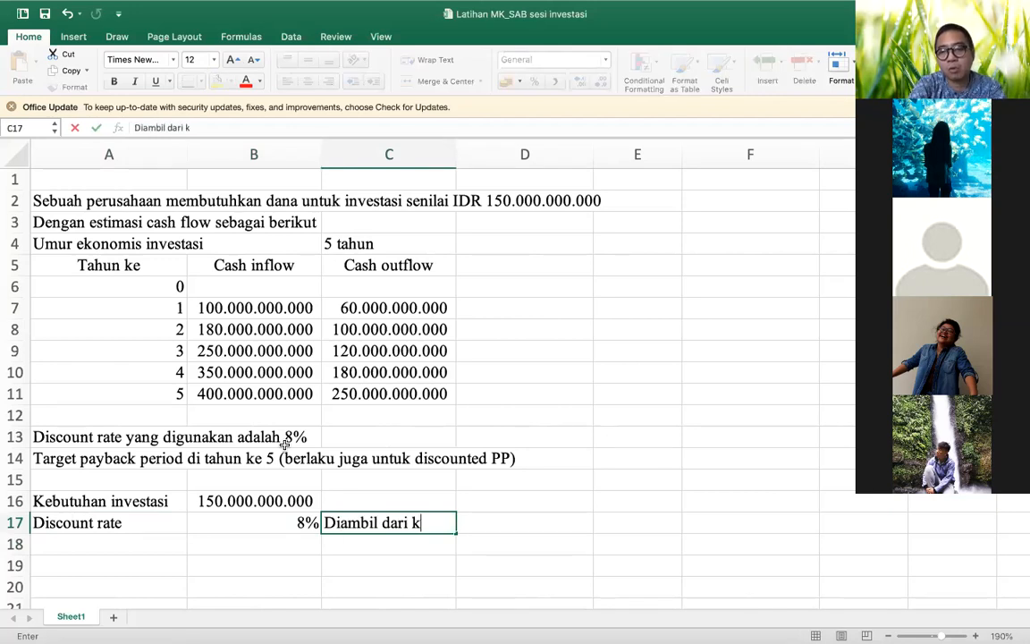
{"action": "key", "text": "BackSpace"}
{"action": "key", "text": "BackSpace"}
{"action": "type", "text": "ompoi"}
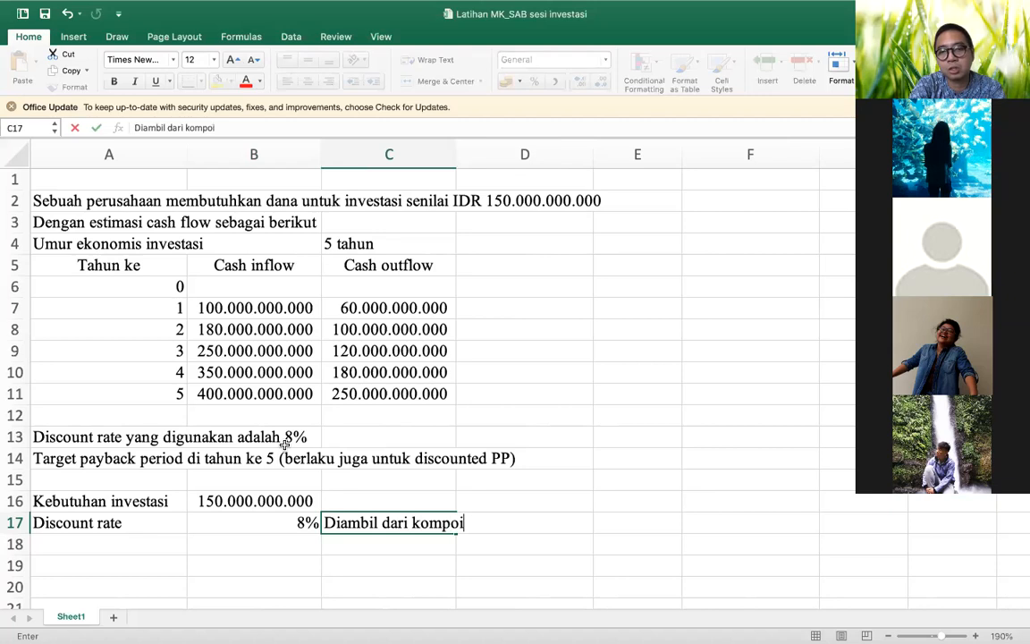
{"action": "key", "text": "BackSpace"}
{"action": "type", "text": "sisi"}
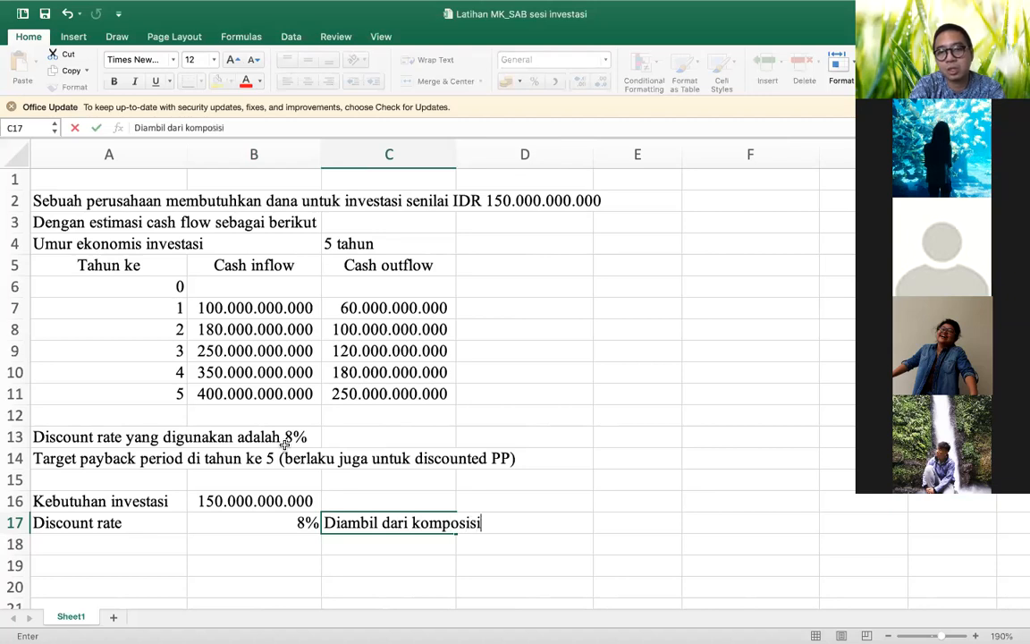
{"action": "type", "text": " pendanaan investasi"}
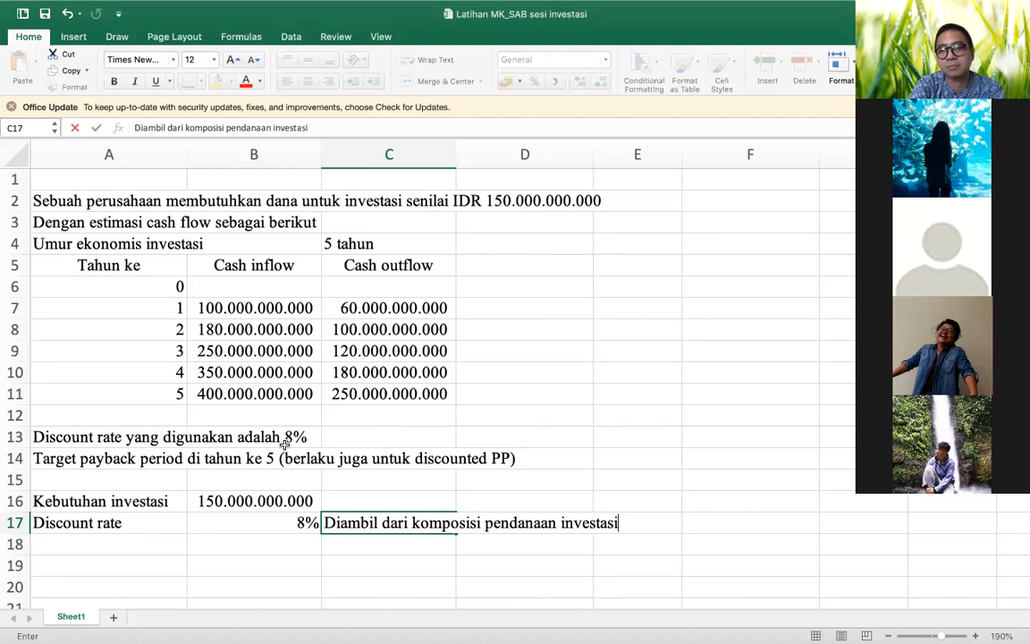
{"action": "key", "text": "Return"}
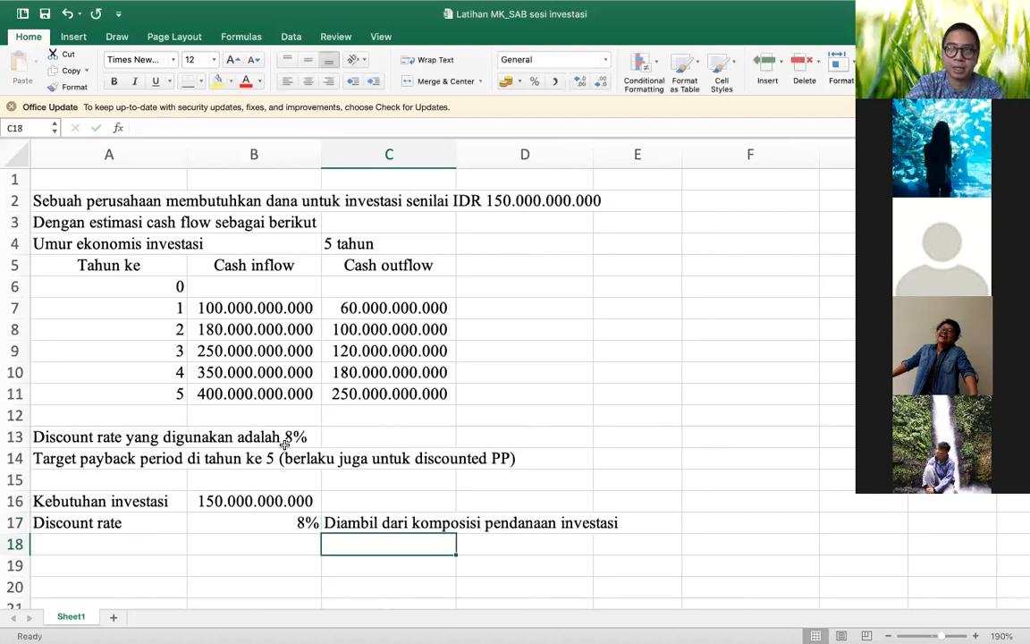
{"action": "key", "text": "Up"}
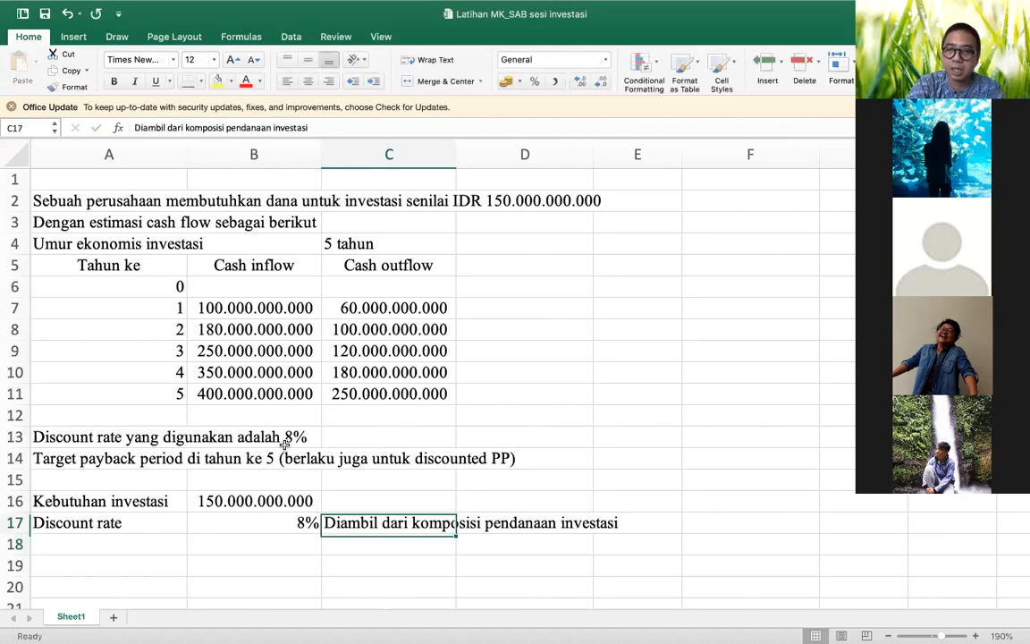
- Copy the cash flow table in A5:C11, headers included, and paste it below the assumptions starting at A19
{"action": "key", "text": "Down"}
{"action": "key", "text": "Left"}
{"action": "key", "text": "Left"}
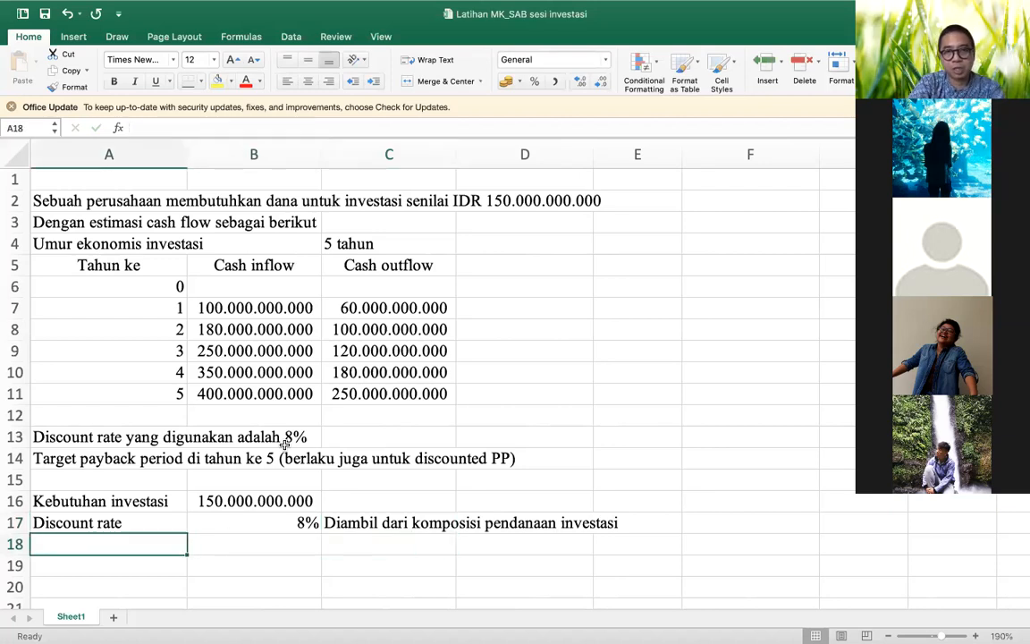
{"action": "key", "text": "Up"}
{"action": "key", "text": "Up"}
{"action": "key", "text": "Up"}
{"action": "key", "text": "Up"}
{"action": "key", "text": "Up"}
{"action": "key", "text": "Up"}
{"action": "key", "text": "Up"}
{"action": "key", "text": "Up"}
{"action": "key", "text": "Up"}
{"action": "key", "text": "Up"}
{"action": "key", "text": "Up"}
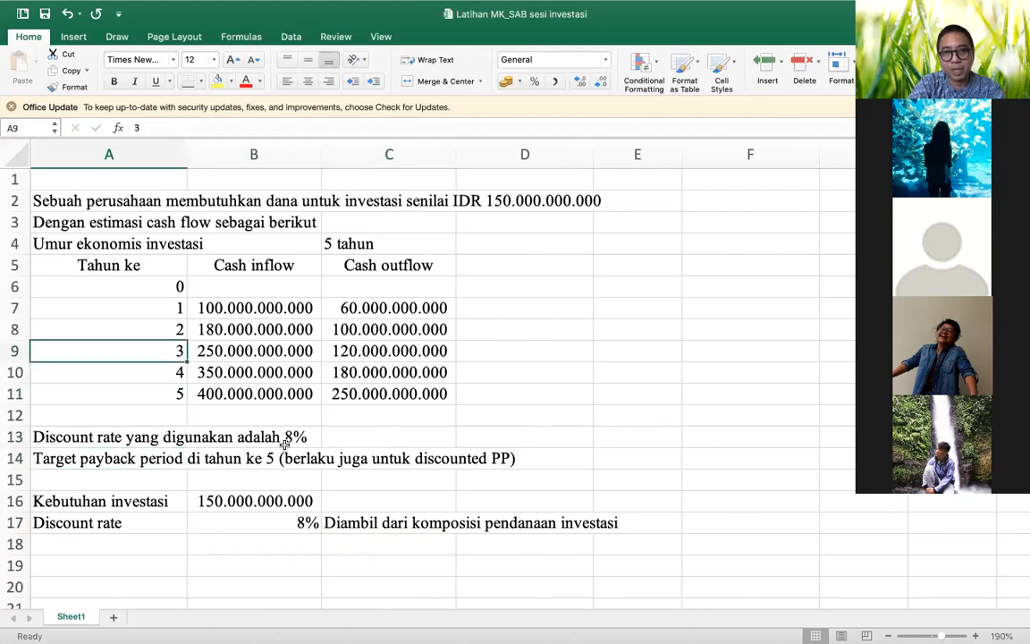
{"action": "key", "text": "Up"}
{"action": "key", "text": "Up"}
{"action": "key", "text": "shift+Right"}
{"action": "key", "text": "shift+Right"}
{"action": "key", "text": "shift+Down"}
{"action": "key", "text": "shift+Down"}
{"action": "key", "text": "shift+Down"}
{"action": "key", "text": "shift+Down"}
{"action": "key", "text": "shift+Down"}
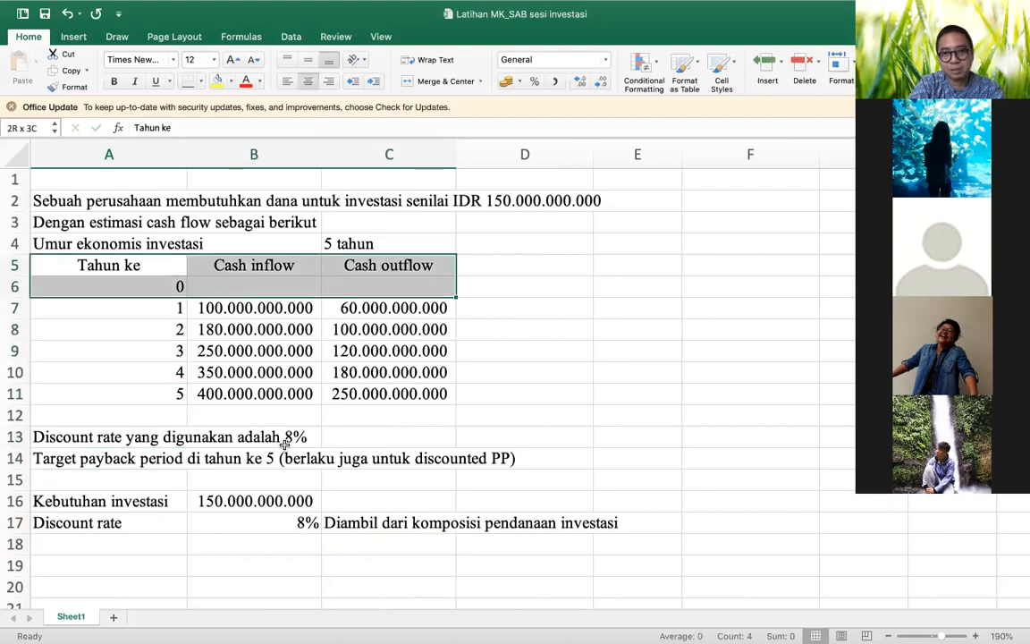
{"action": "key", "text": "shift+Down"}
{"action": "key", "text": "super+c"}
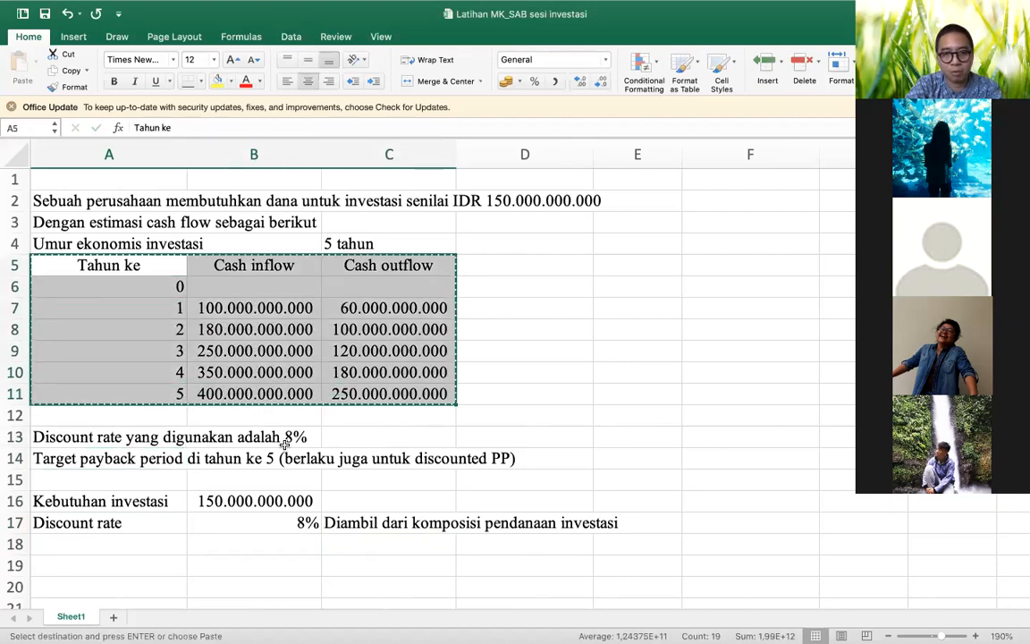
{"action": "key", "text": "Down"}
{"action": "key", "text": "Down"}
{"action": "key", "text": "Down"}
{"action": "key", "text": "Down"}
{"action": "key", "text": "Down"}
{"action": "key", "text": "Down"}
{"action": "key", "text": "Down"}
{"action": "key", "text": "Down"}
{"action": "key", "text": "Down"}
{"action": "key", "text": "Down"}
{"action": "key", "text": "Down"}
{"action": "key", "text": "Down"}
{"action": "key", "text": "Down"}
{"action": "key", "text": "Down"}
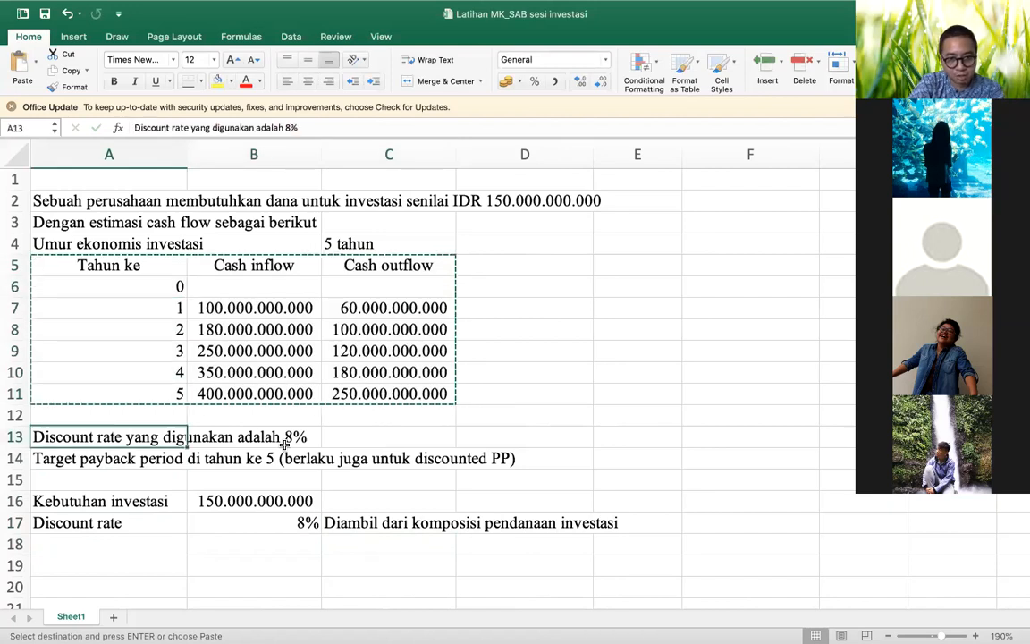
{"action": "key", "text": "Return"}
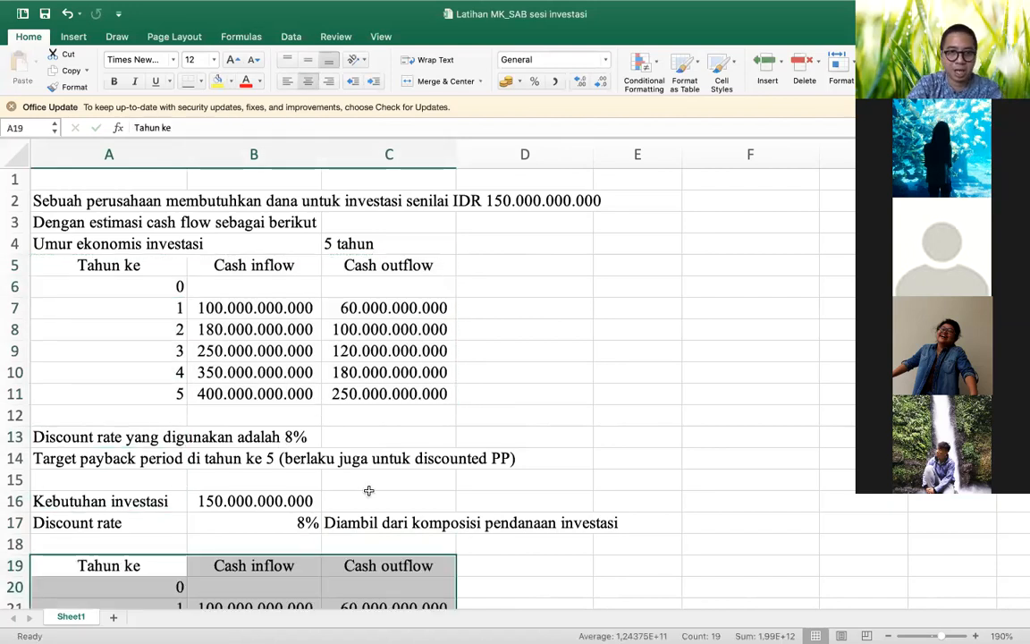
{"action": "scroll", "coordinate": [375, 465], "scroll_direction": "down", "scroll_amount": 5}
{"action": "scroll", "coordinate": [374, 465], "scroll_direction": "up", "scroll_amount": 2}
{"action": "scroll", "coordinate": [375, 466], "scroll_direction": "left", "scroll_amount": 1}
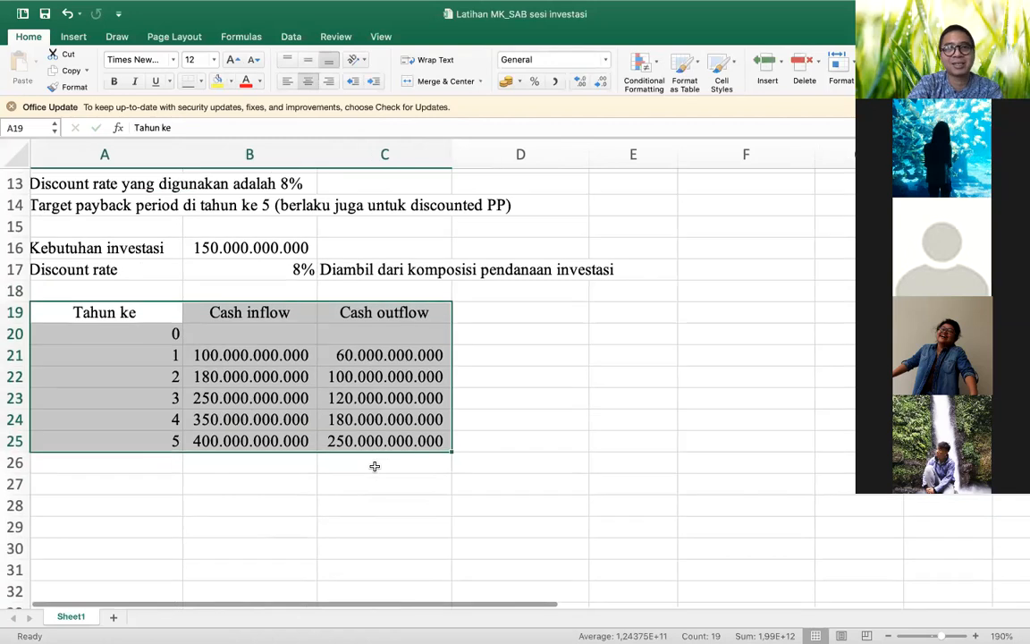
- Fill the year 0 cash outflow in C20 with the formula =B16, linking it to the investment need
{"action": "left_click", "coordinate": [373, 341]}
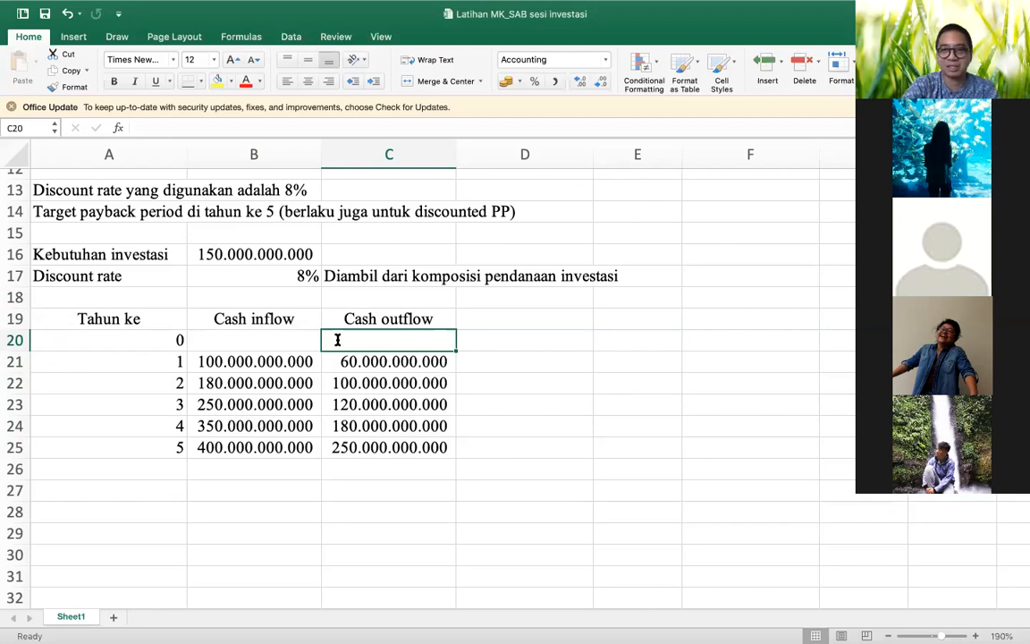
{"action": "type", "text": "="}
{"action": "key", "text": "Left"}
{"action": "key", "text": "Up"}
{"action": "key", "text": "Up"}
{"action": "key", "text": "Up"}
{"action": "key", "text": "Up"}
{"action": "key", "text": "Return"}
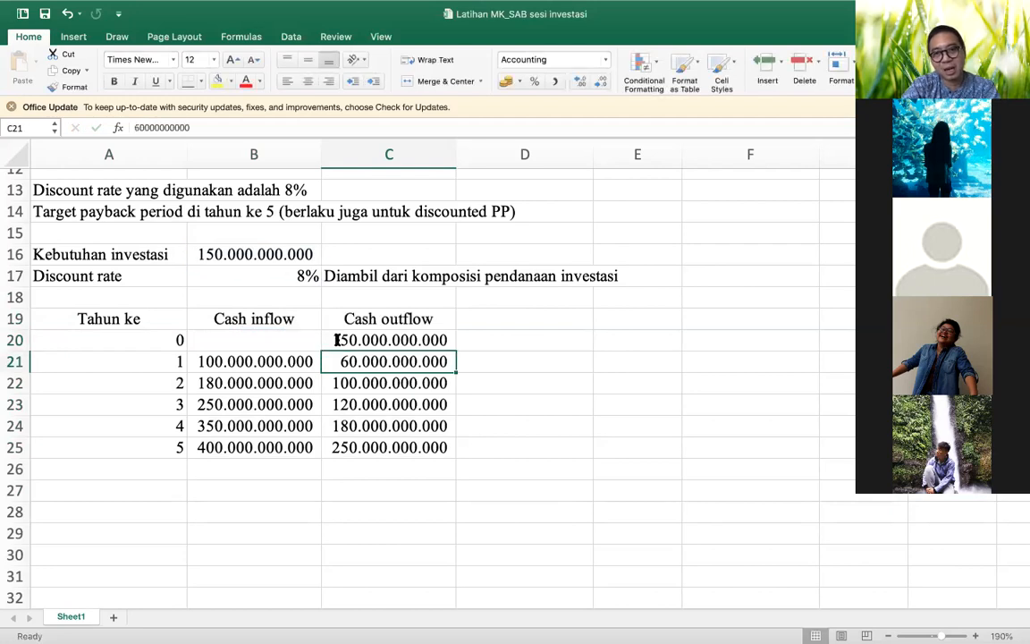
{"action": "left_click", "coordinate": [337, 340]}
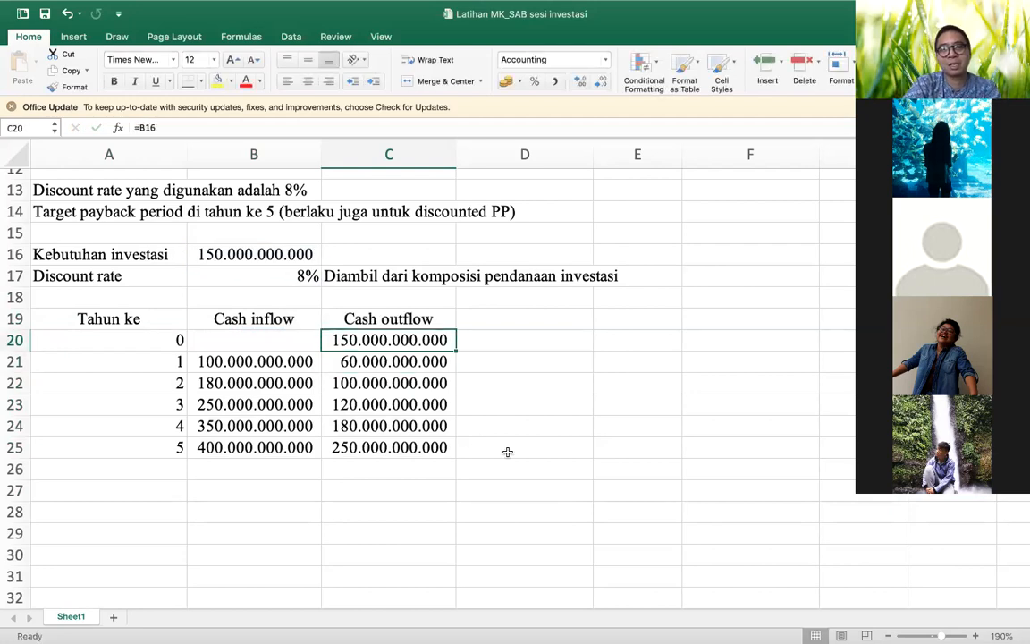
- Centre the year numbers in A20:A25 of the copied table
{"action": "key", "text": "Left"}
{"action": "key", "text": "Left"}
{"action": "key", "text": "shift+Down"}
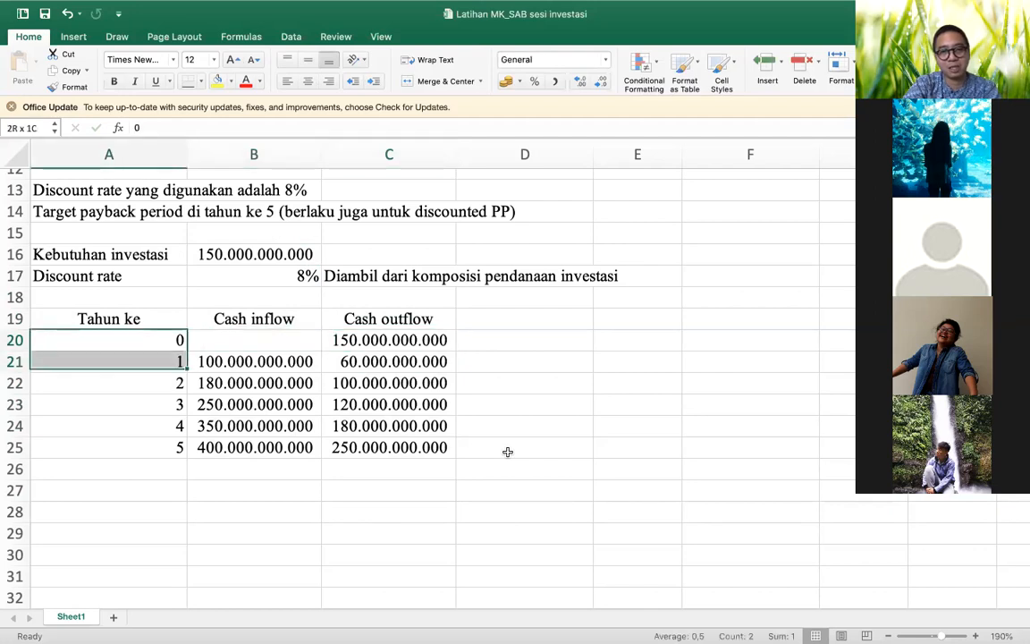
{"action": "key", "text": "shift+Down"}
{"action": "key", "text": "shift+Down"}
{"action": "key", "text": "shift+Down"}
{"action": "key", "text": "shift+Down"}
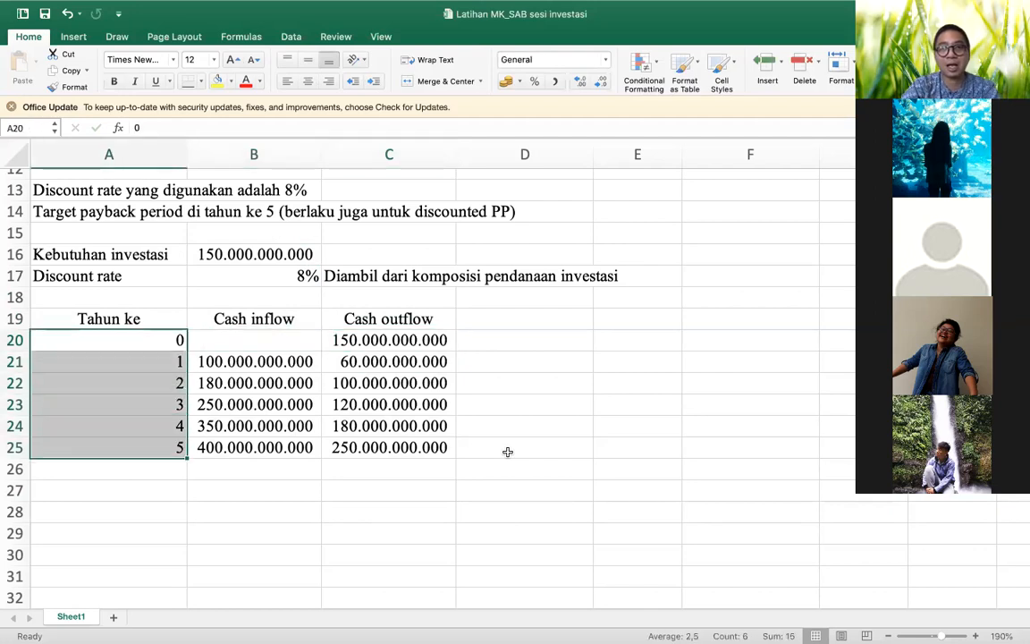
{"action": "left_click", "coordinate": [308, 80]}
- Add the column header "Net cash flow" in D19 and centre it
{"action": "key", "text": "Right"}
{"action": "key", "text": "Right"}
{"action": "key", "text": "Right"}
{"action": "key", "text": "Up"}
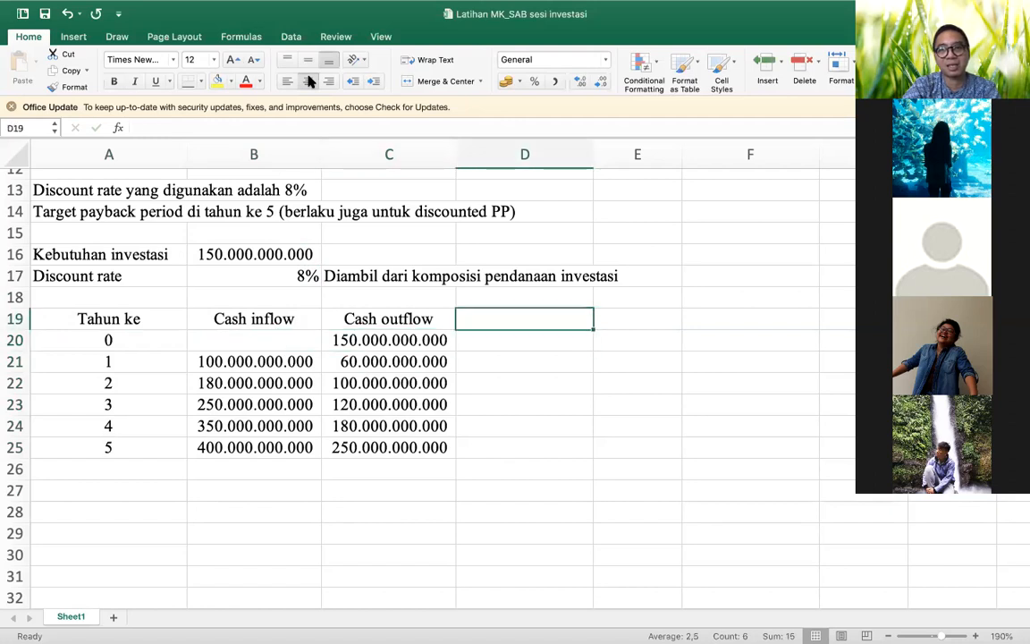
{"action": "type", "text": "Net "}
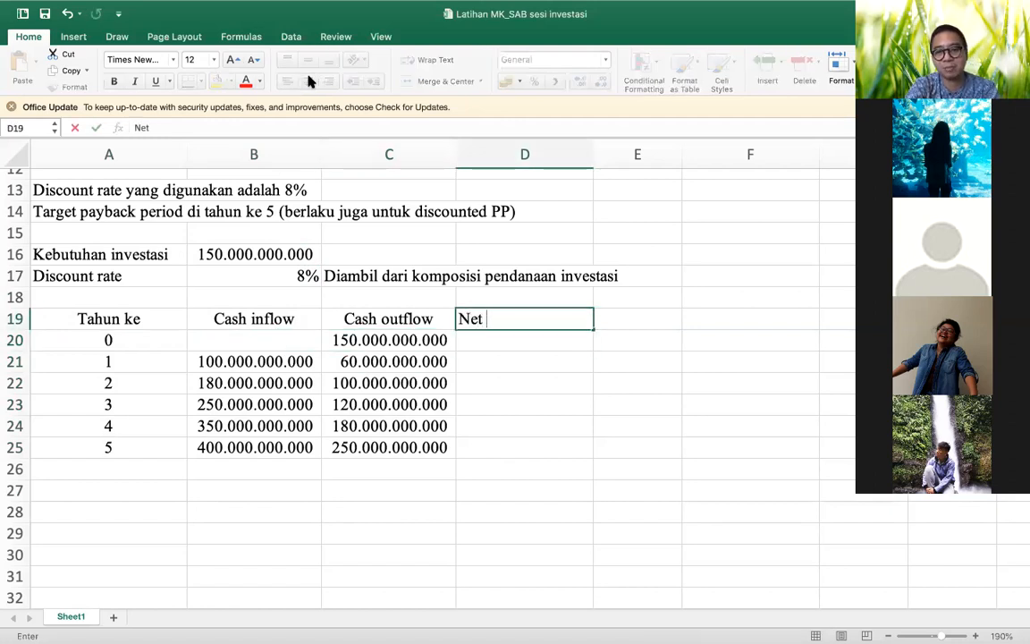
{"action": "type", "text": "cash flow"}
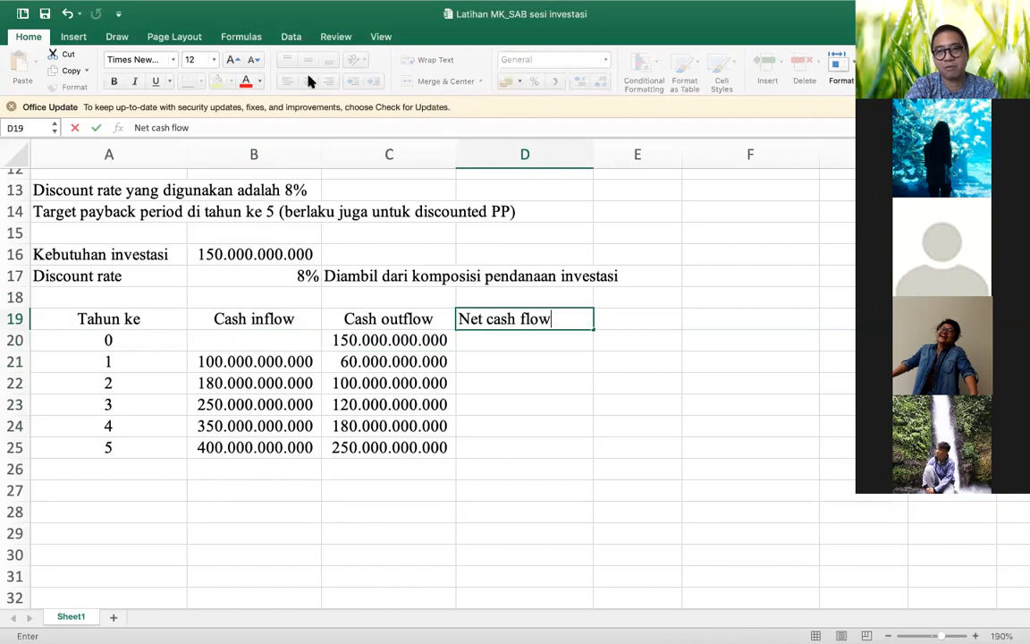
{"action": "key", "text": "Return"}
{"action": "key", "text": "Up"}
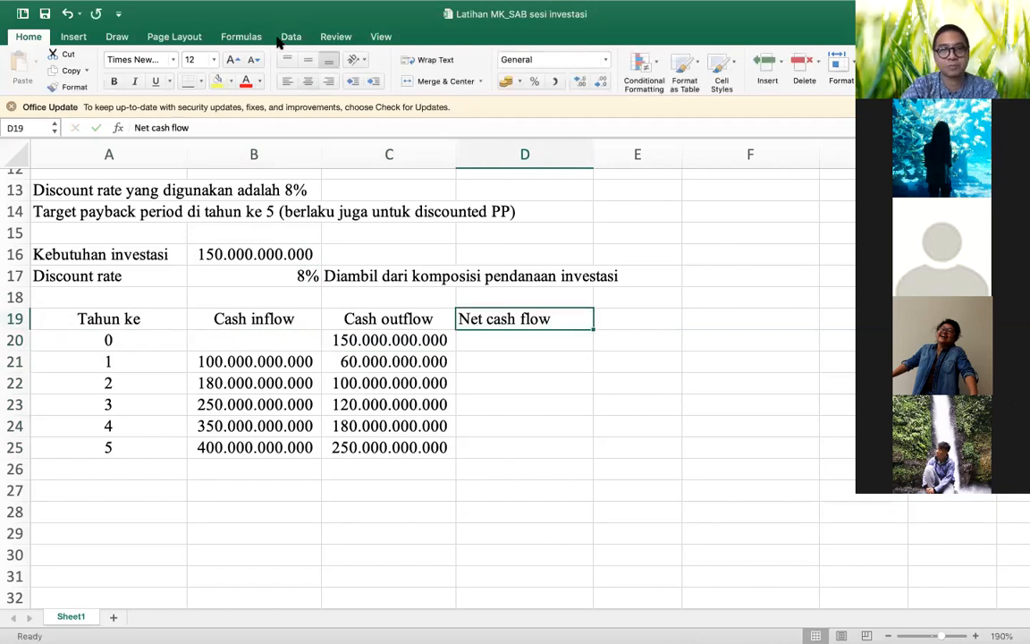
{"action": "left_click", "coordinate": [306, 83]}
- Calculate the year 0 net cash flow in D20 with =B20-C20 and widen column D slightly to fit it
{"action": "key", "text": "Down"}
{"action": "type", "text": "="}
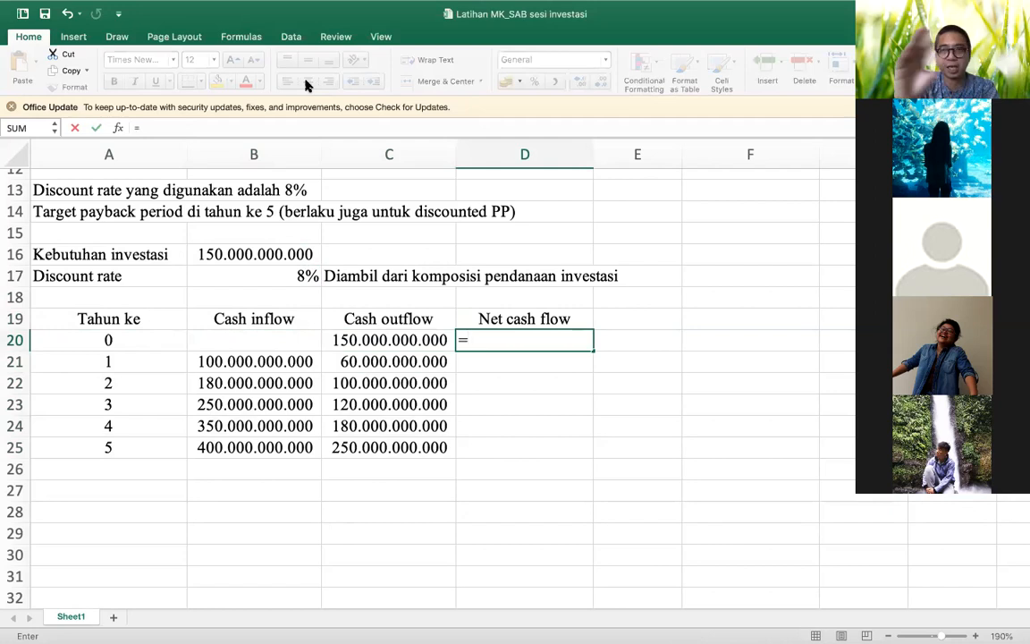
{"action": "key", "text": "Left"}
{"action": "key", "text": "Left"}
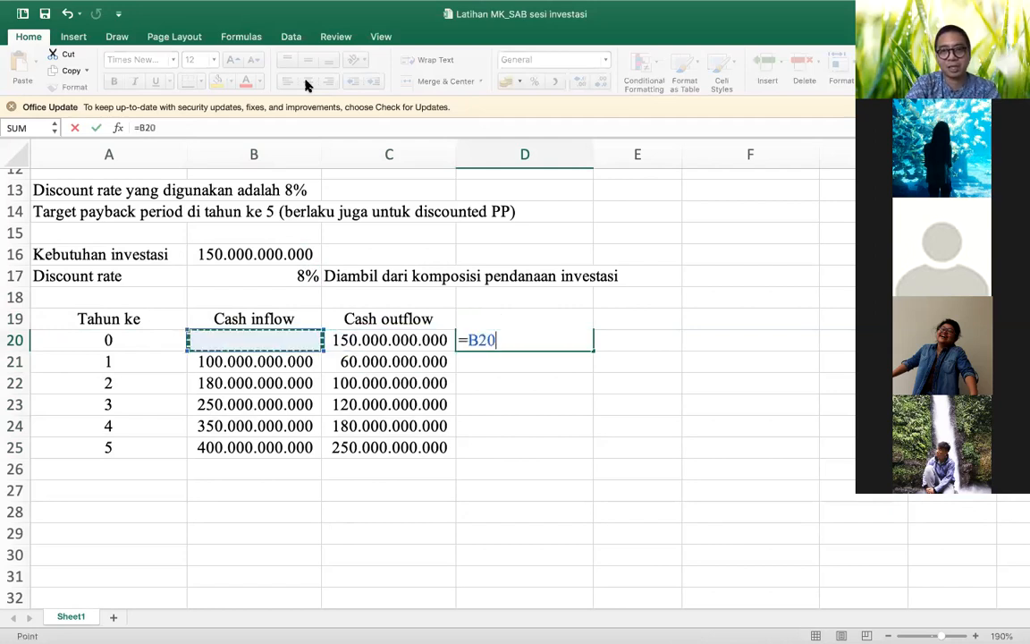
{"action": "type", "text": "-"}
{"action": "key", "text": "Left"}
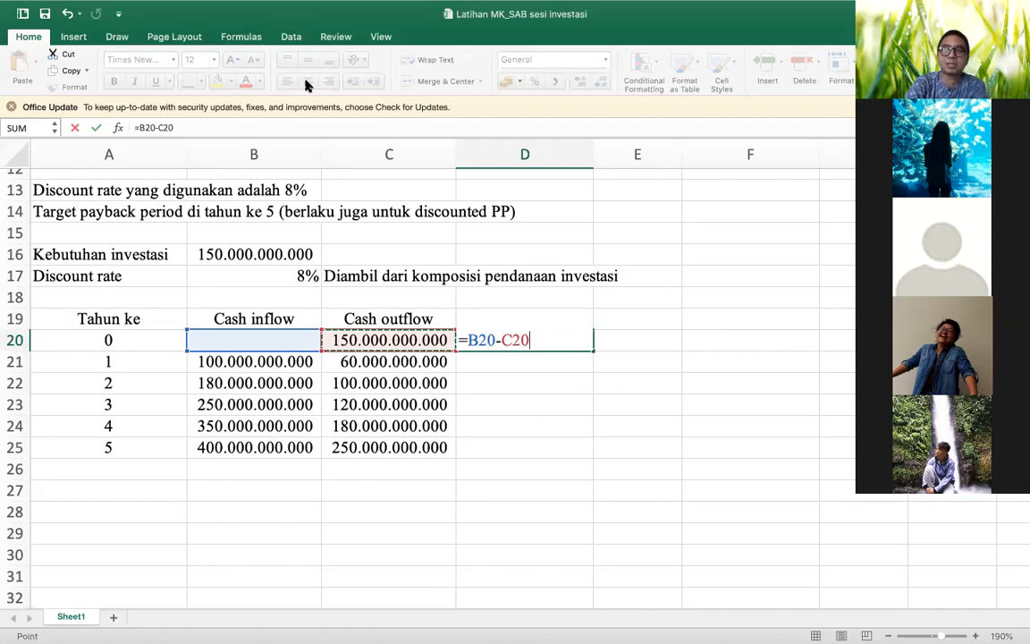
{"action": "key", "text": "Return"}
{"action": "key", "text": "Up"}
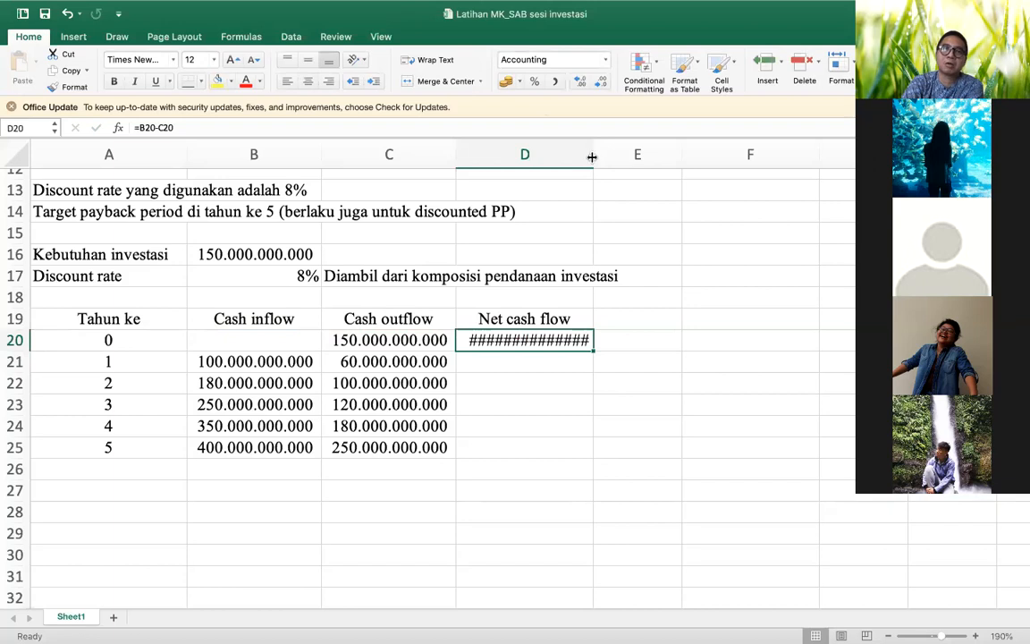
{"action": "left_click_drag", "start_coordinate": [591, 157], "coordinate": [597, 156]}
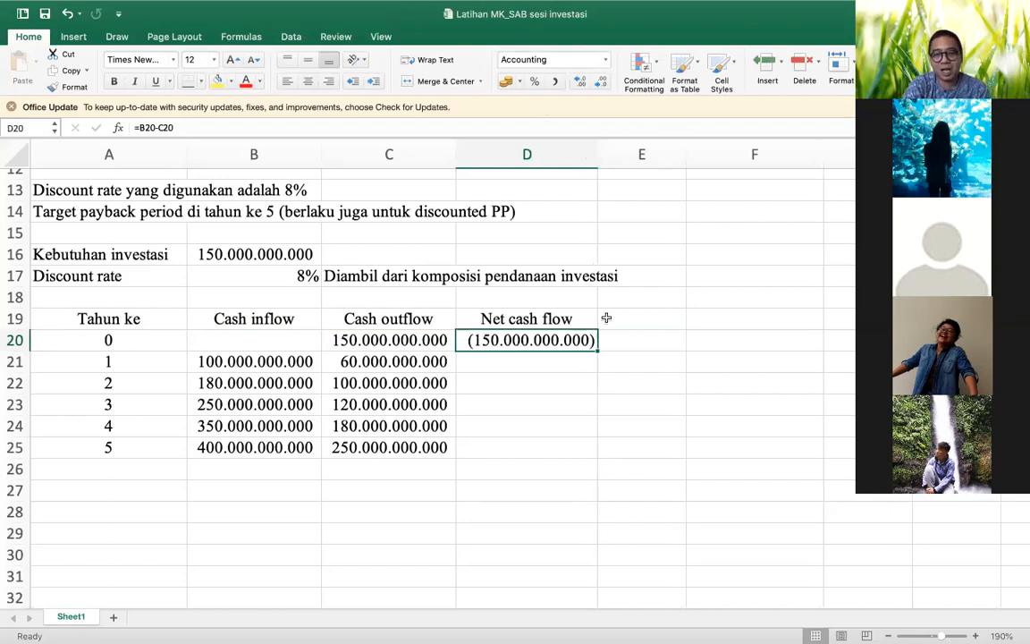
- Copy the net cash flow formula from D20 to years 1 to 5 in D21:D25
{"action": "key", "text": "super+c"}
{"action": "key", "text": "Down"}
{"action": "key", "text": "shift+Down"}
{"action": "key", "text": "shift+Down"}
{"action": "key", "text": "shift+Down"}
{"action": "key", "text": "shift+Down"}
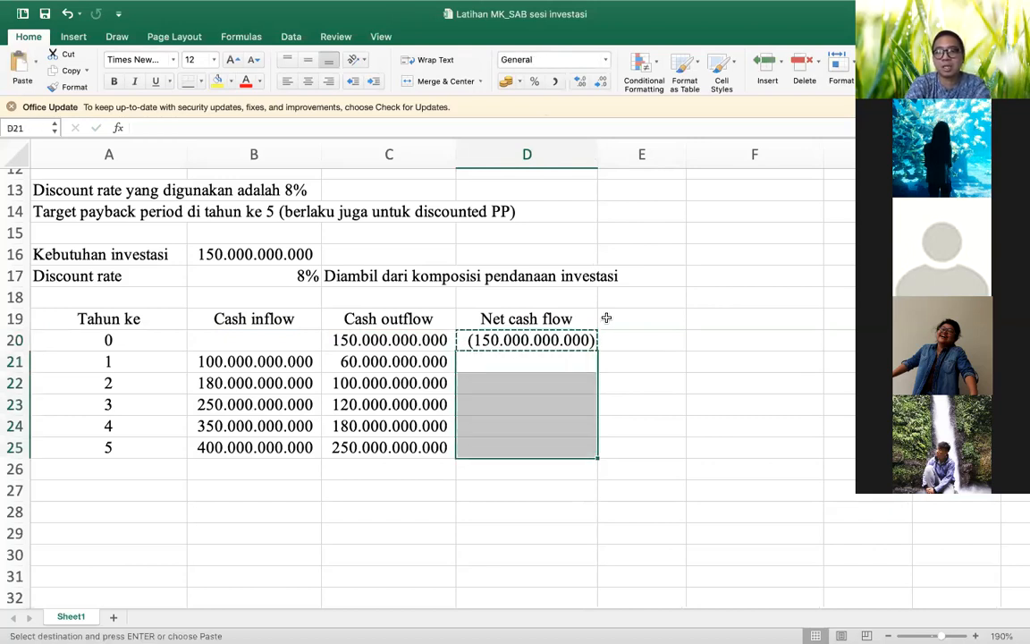
{"action": "key", "text": "Return"}
{"action": "key", "text": "Up"}
{"action": "key", "text": "Down"}
{"action": "key", "text": "Down"}
{"action": "key", "text": "Down"}
{"action": "key", "text": "Down"}
{"action": "key", "text": "Down"}
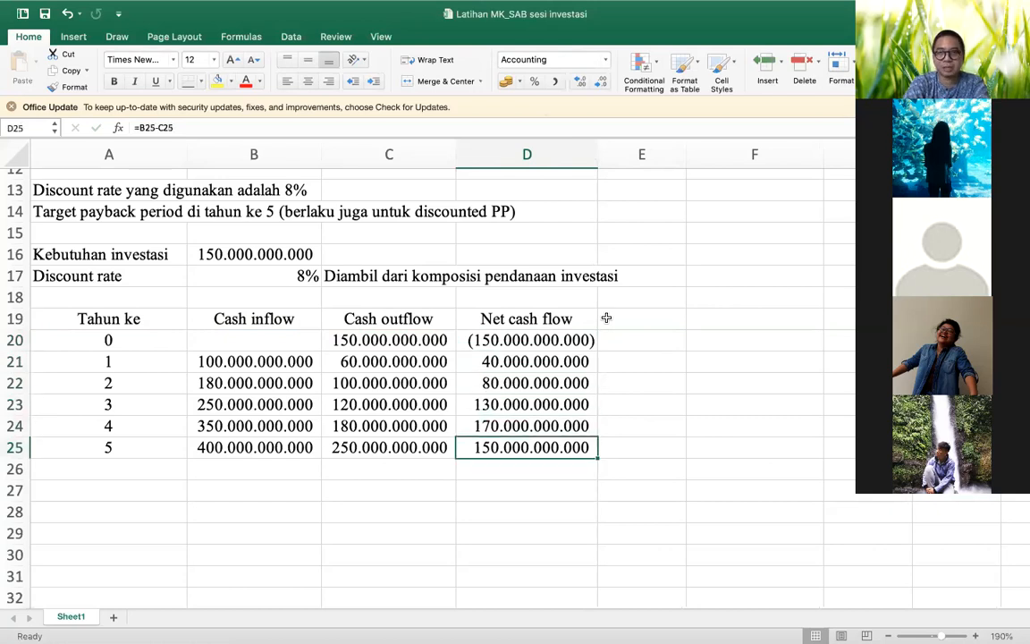
- Add the column header "Penyebut" in E19 and centre it
{"action": "left_click", "coordinate": [622, 318]}
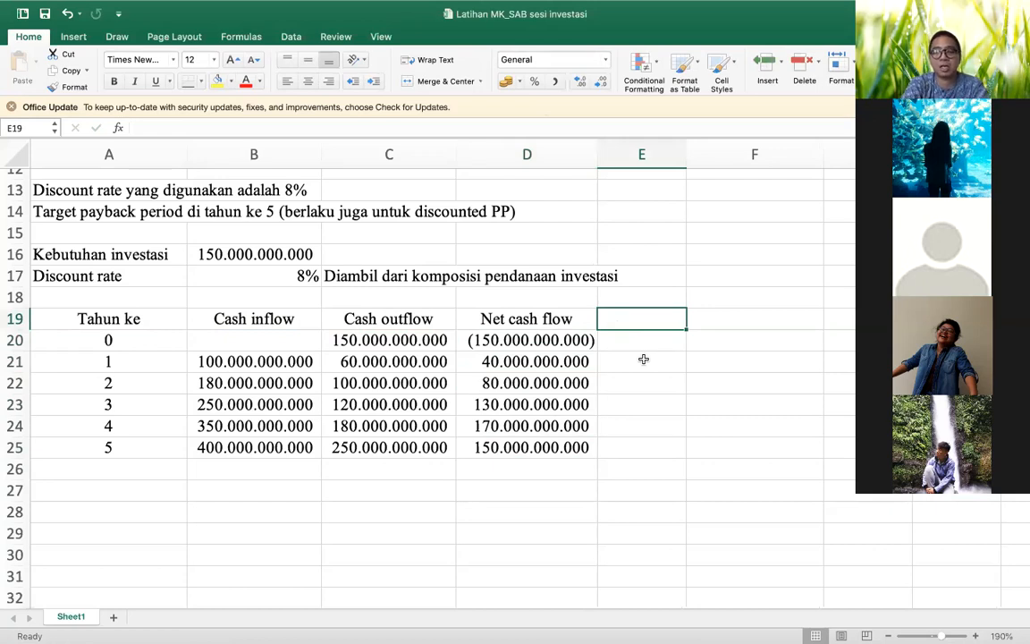
{"action": "type", "text": "Pe"}
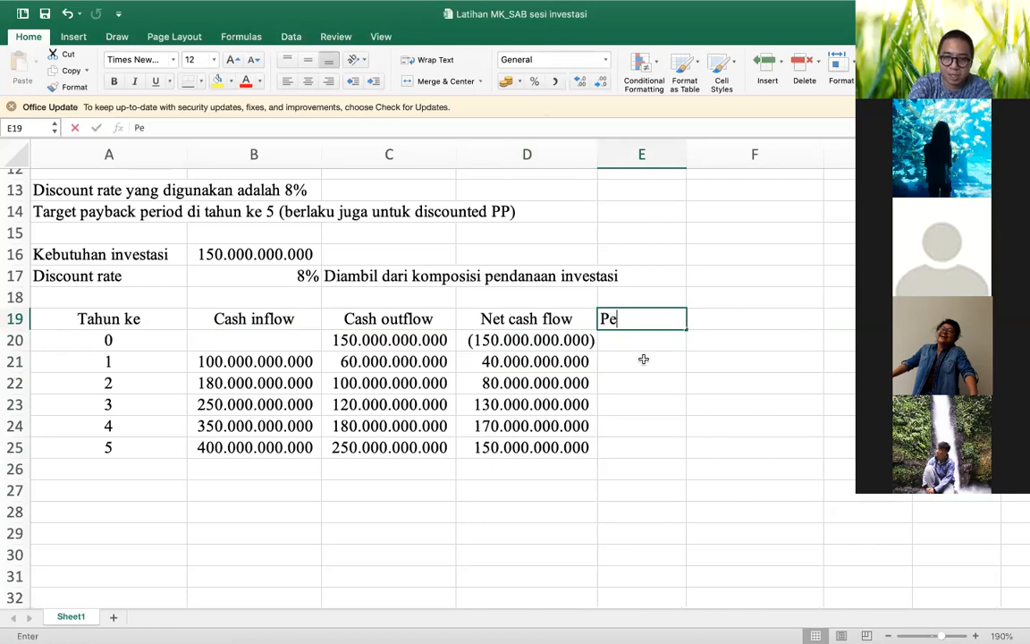
{"action": "type", "text": "nyebut"}
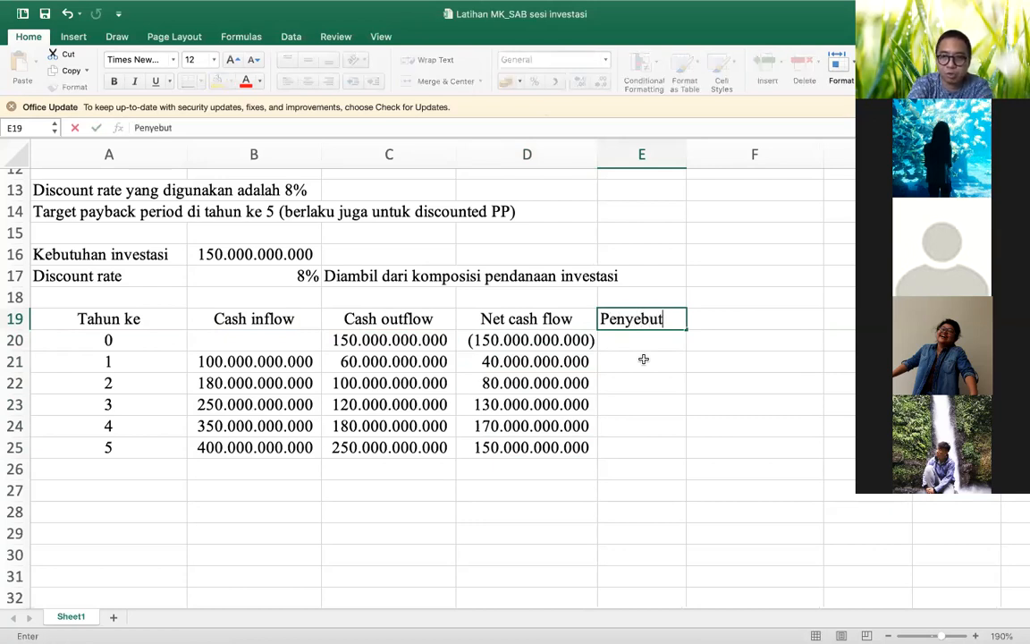
{"action": "key", "text": "Return"}
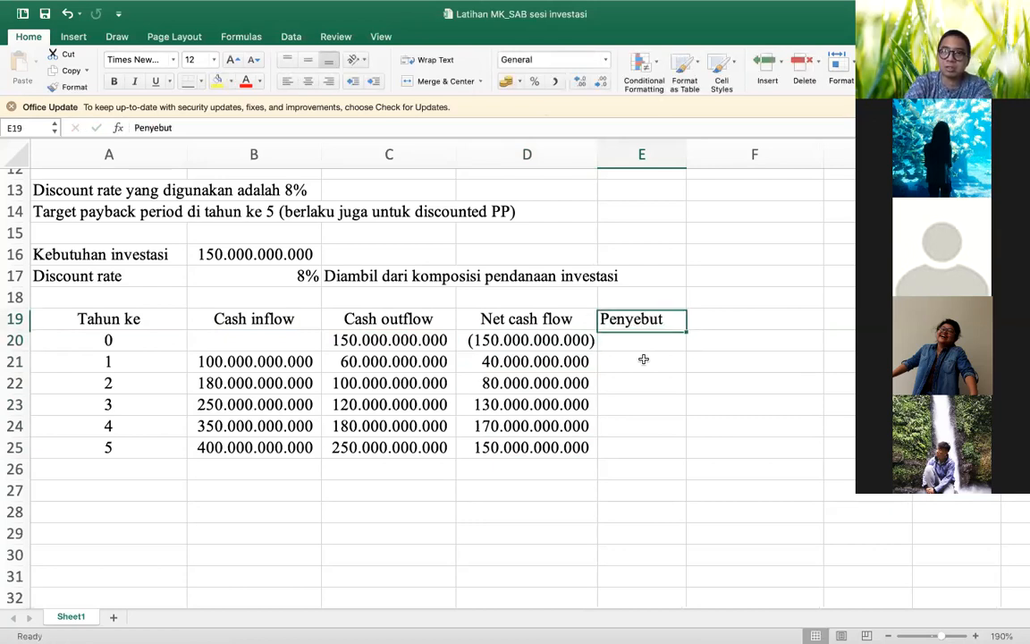
{"action": "left_click", "coordinate": [304, 81]}
{"action": "key", "text": "Return"}
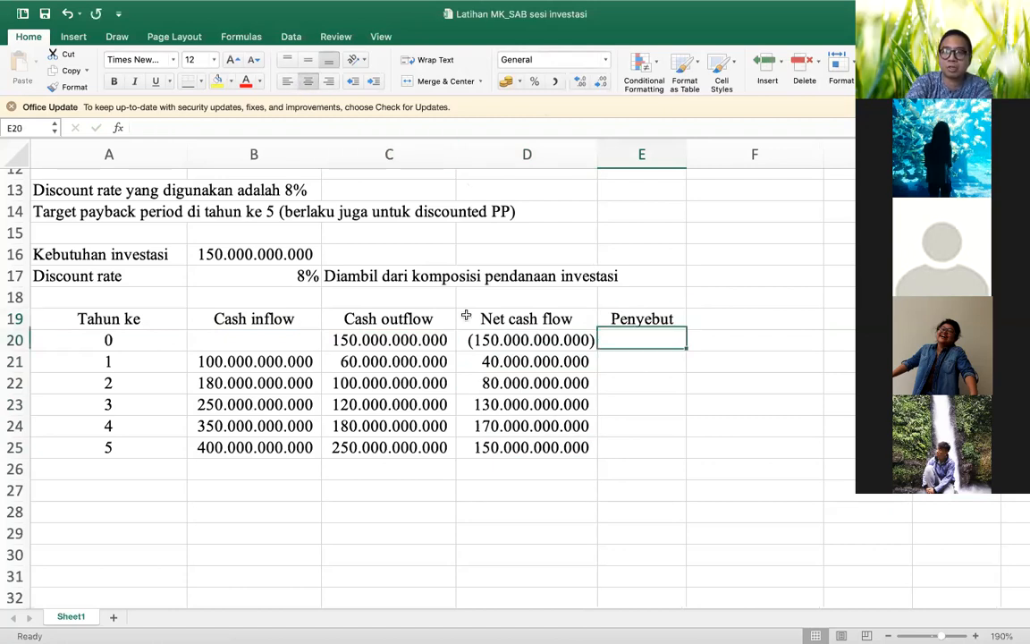
- Calculate the year 0 discount denominator in E20 with =(1+B17)^A20
{"action": "type", "text": "=(1+"}
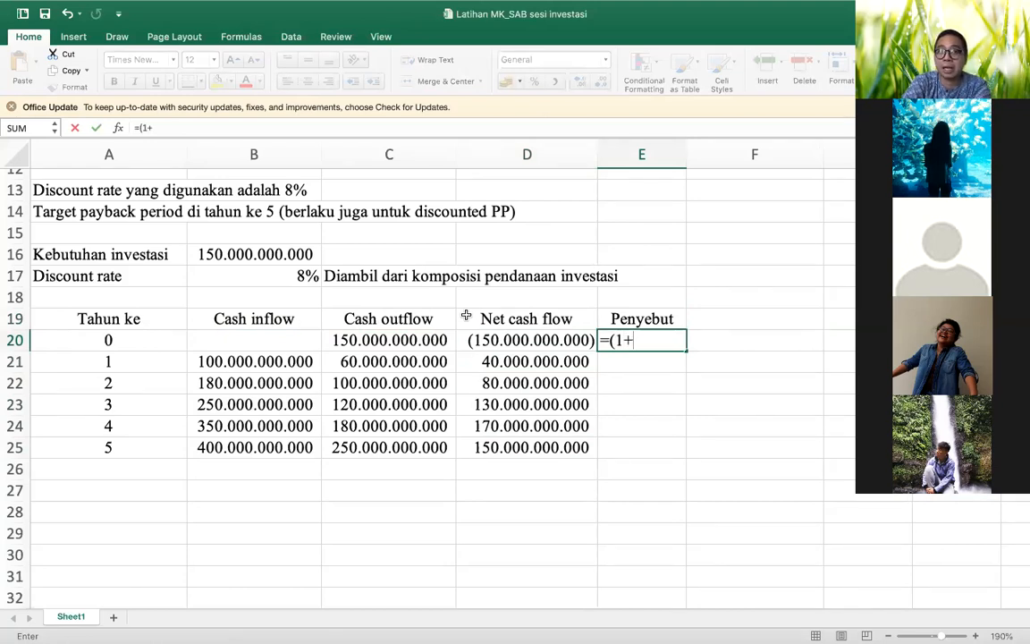
{"action": "key", "text": "Left"}
{"action": "key", "text": "Left"}
{"action": "key", "text": "Left"}
{"action": "key", "text": "Left"}
{"action": "key", "text": "Right"}
{"action": "key", "text": "Up"}
{"action": "key", "text": "Up"}
{"action": "key", "text": "Up"}
{"action": "type", "text": ")^"}
{"action": "key", "text": "Left"}
{"action": "key", "text": "Left"}
{"action": "key", "text": "Left"}
{"action": "key", "text": "Left"}
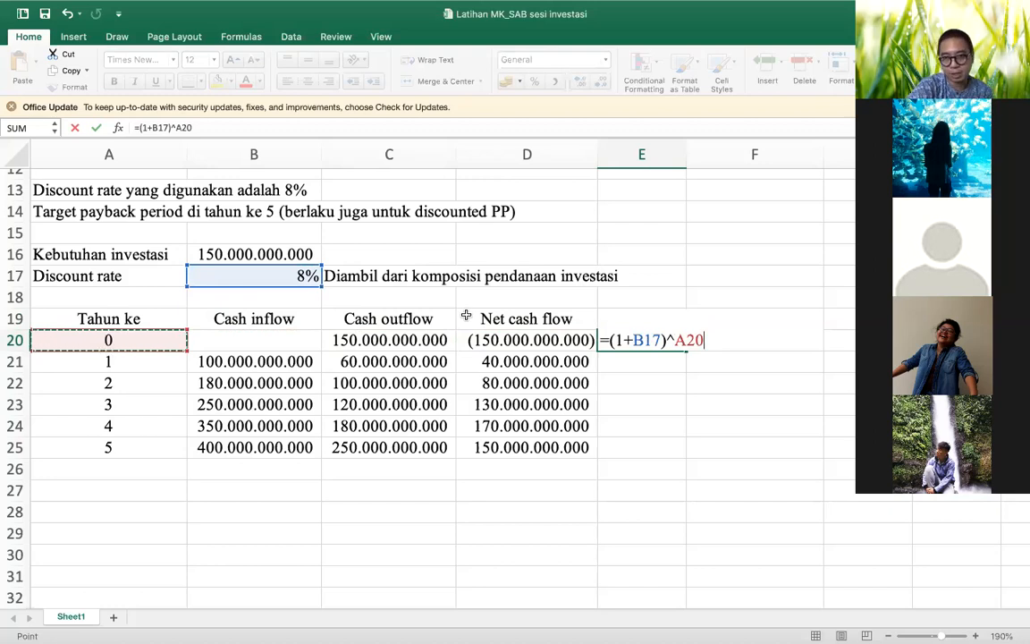
{"action": "key", "text": "Return"}
- Make the discount rate reference in E20 absolute so the formula reads =(1+$B$17)^A20
{"action": "key", "text": "Up"}
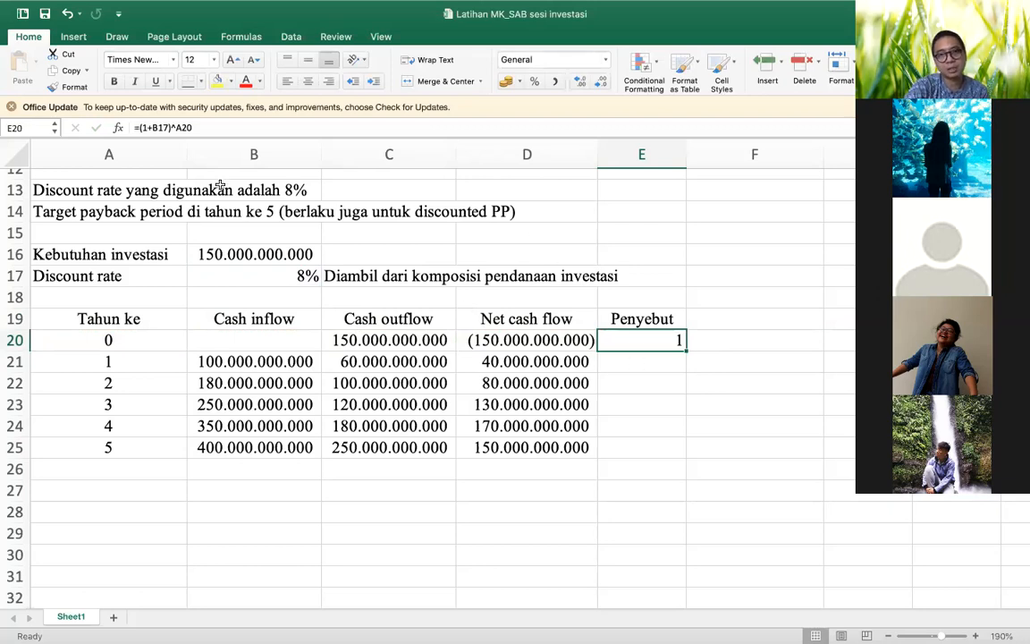
{"action": "left_click", "coordinate": [158, 128]}
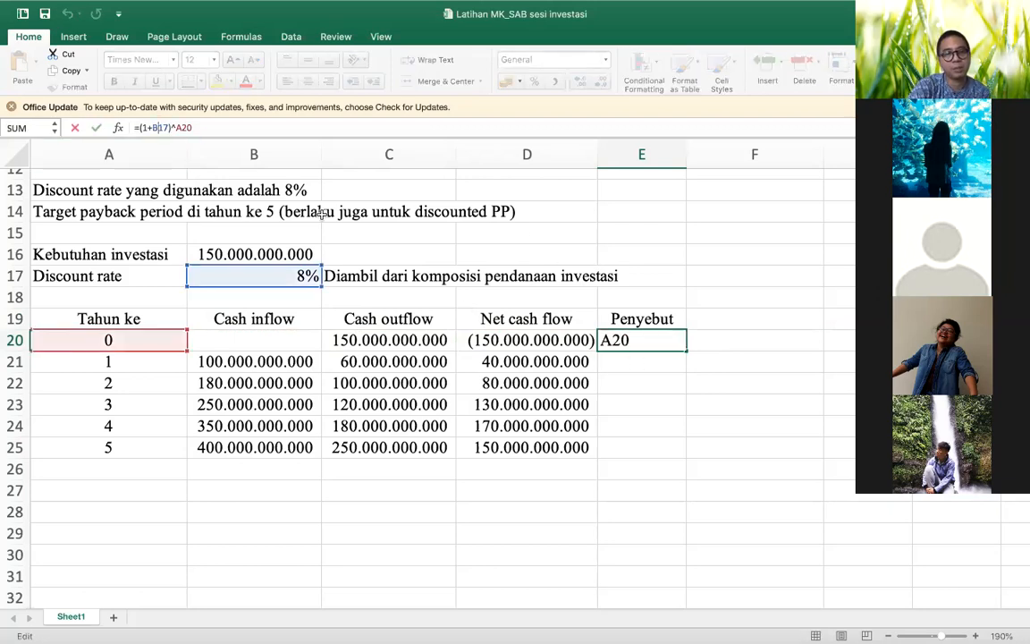
{"action": "key", "text": "Left"}
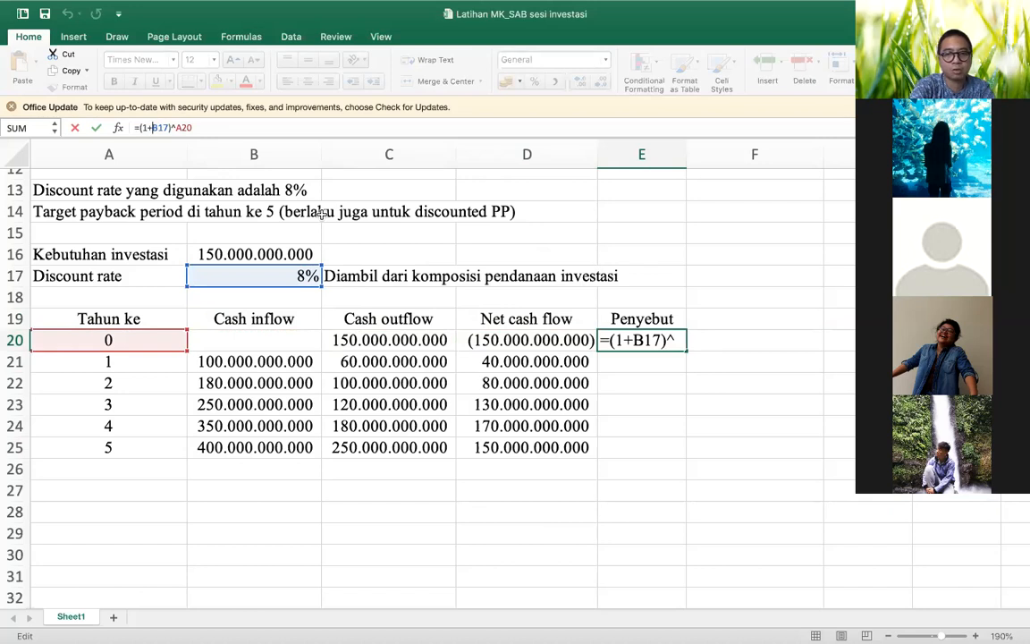
{"action": "type", "text": "$"}
{"action": "key", "text": "Right"}
{"action": "type", "text": "$"}
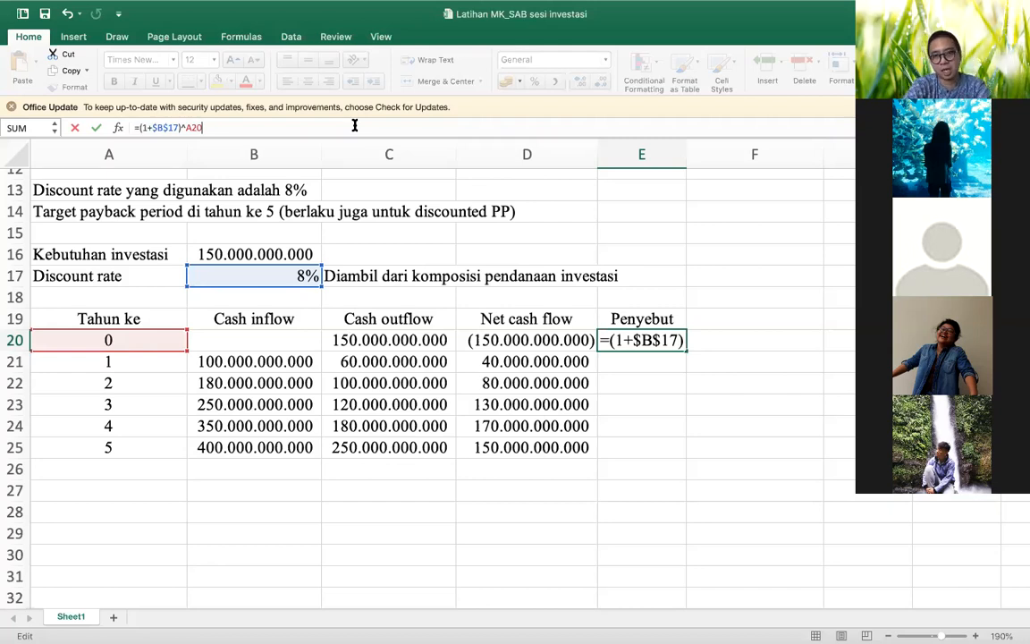
{"action": "key", "text": "Return"}
- Copy the denominator formula from E20 to years 1 to 5 in E21:E25 and select E20:E25
{"action": "key", "text": "Up"}
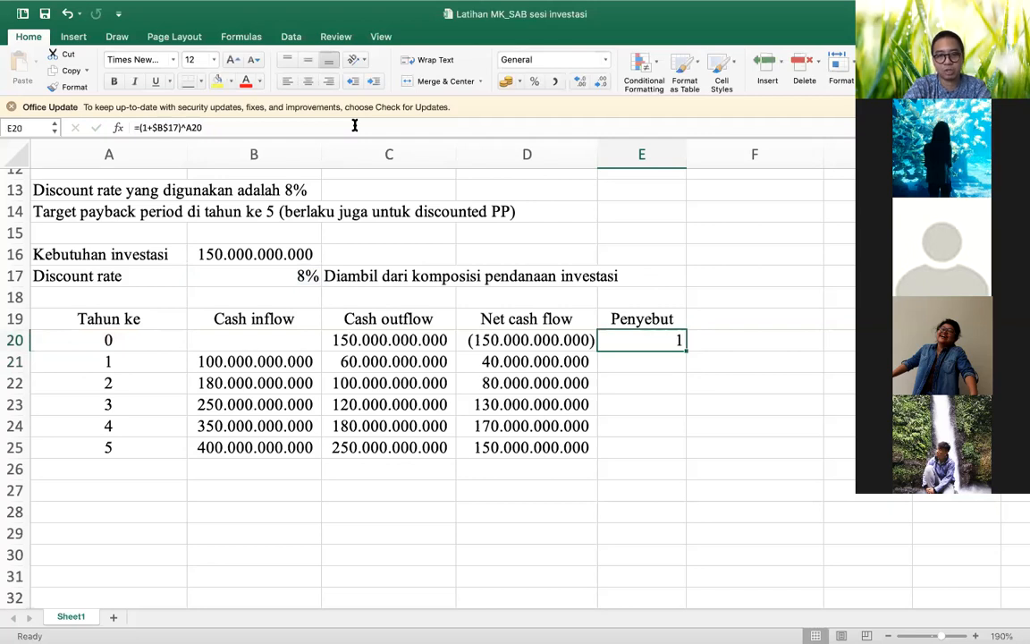
{"action": "key", "text": "super+c"}
{"action": "key", "text": "Down"}
{"action": "key", "text": "shift+Down"}
{"action": "key", "text": "shift+Down"}
{"action": "key", "text": "shift+Down"}
{"action": "key", "text": "shift+Down"}
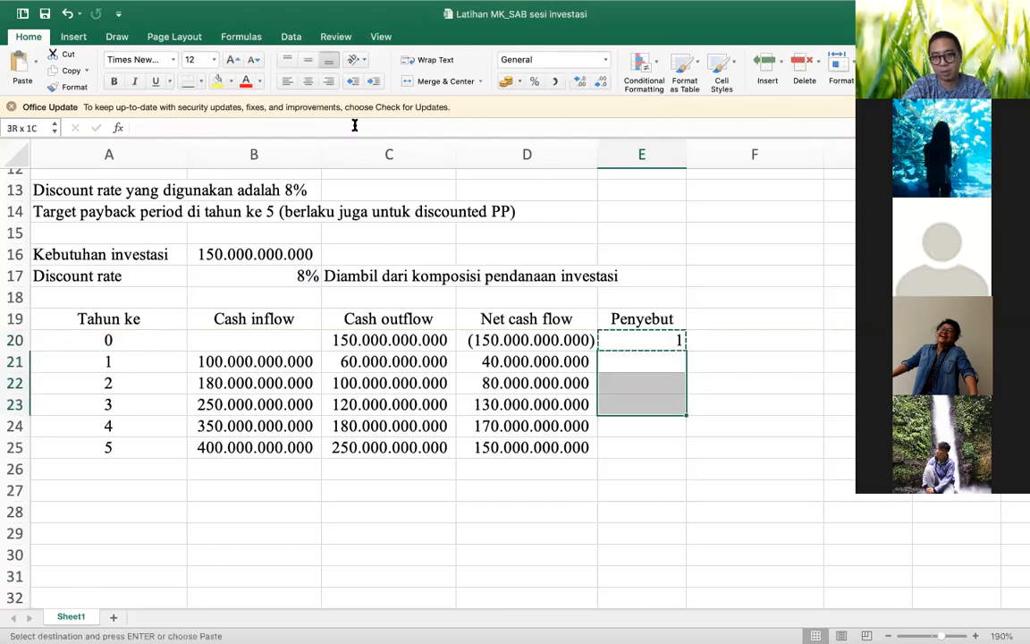
{"action": "key", "text": "Return"}
{"action": "key", "text": "Up"}
{"action": "key", "text": "Down"}
{"action": "key", "text": "Up"}
{"action": "key", "text": "shift+Down"}
{"action": "key", "text": "shift+Down"}
{"action": "key", "text": "shift+Down"}
{"action": "key", "text": "shift+Down"}
{"action": "key", "text": "shift+Down"}
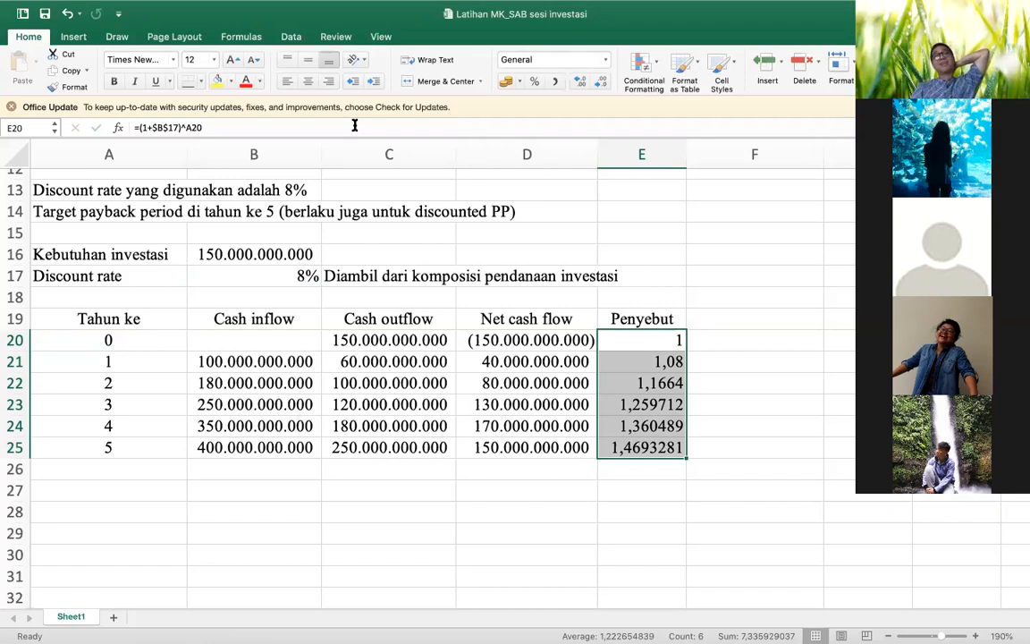
- Add the column header "PV" in F19 and centre it
{"action": "key", "text": "Right"}
{"action": "key", "text": "Up"}
{"action": "type", "text": "PV"}
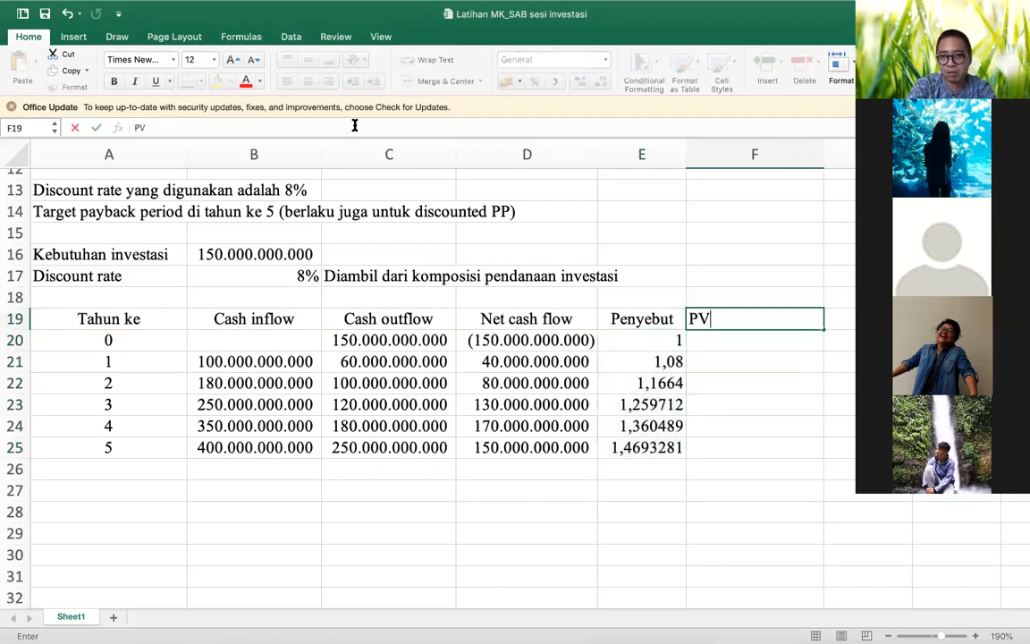
{"action": "key", "text": "Return"}
{"action": "key", "text": "Up"}
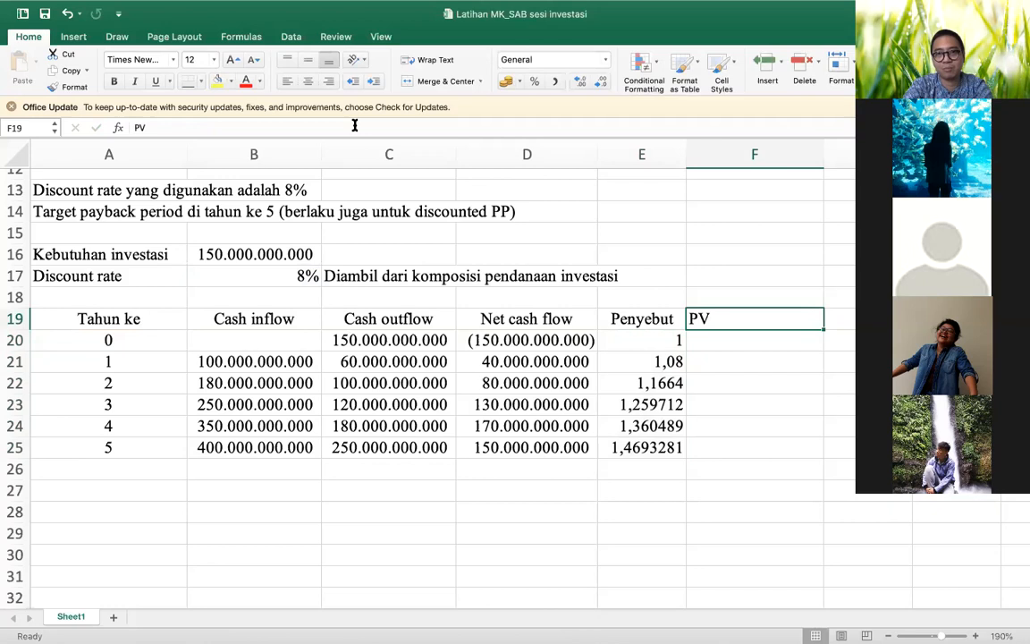
{"action": "left_click", "coordinate": [308, 82]}
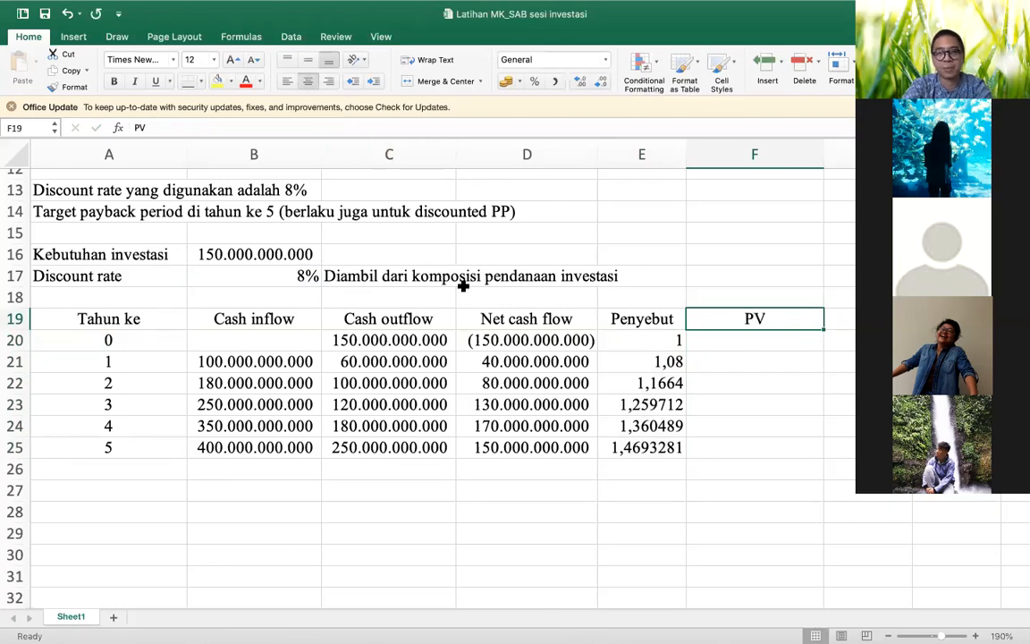
- Calculate the year 0 present value in F20 with =D20/E20 and widen column F slightly to fit it
{"action": "scroll", "coordinate": [590, 342], "scroll_direction": "right", "scroll_amount": 3}
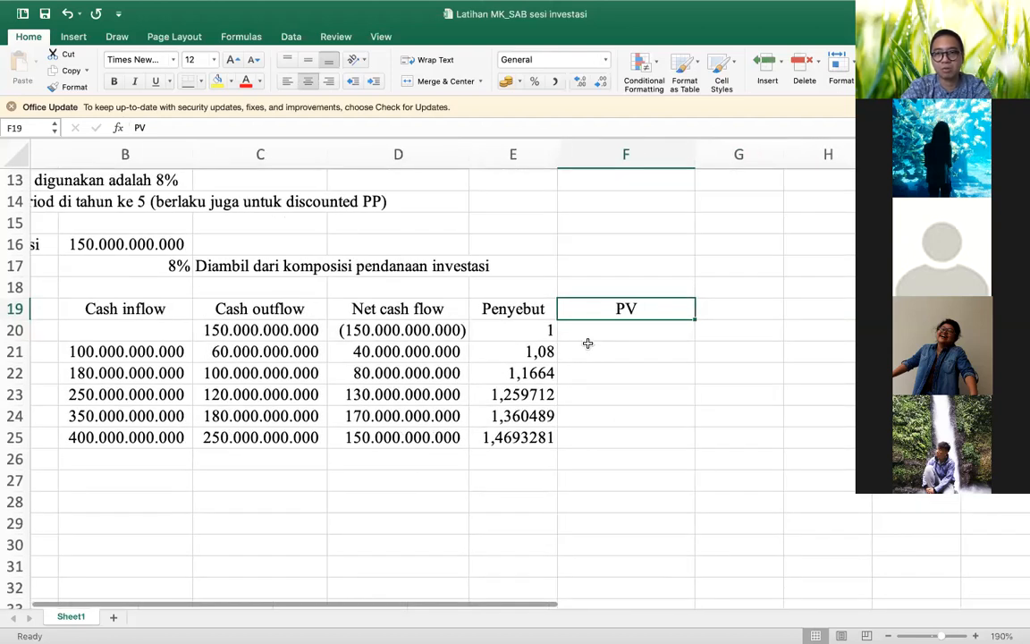
{"action": "key", "text": "Down"}
{"action": "type", "text": "="}
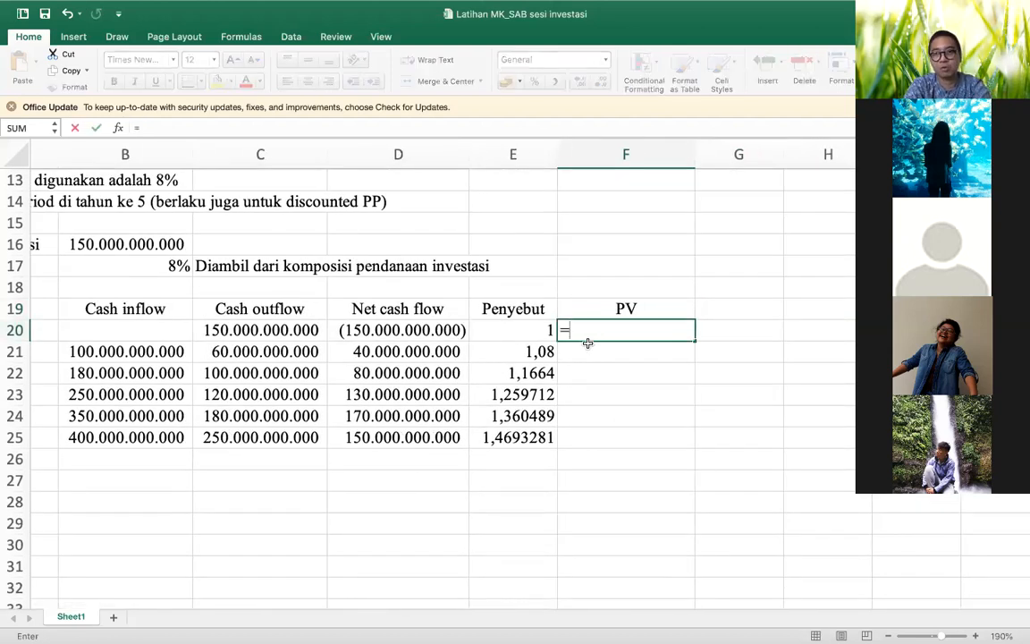
{"action": "key", "text": "Left"}
{"action": "key", "text": "Left"}
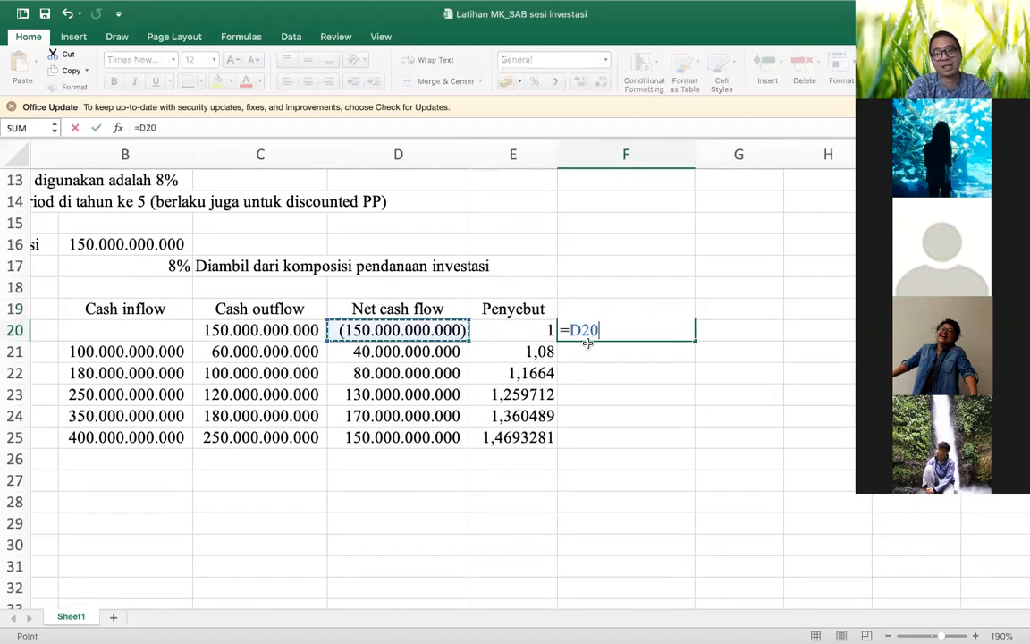
{"action": "type", "text": "/"}
{"action": "key", "text": "Left"}
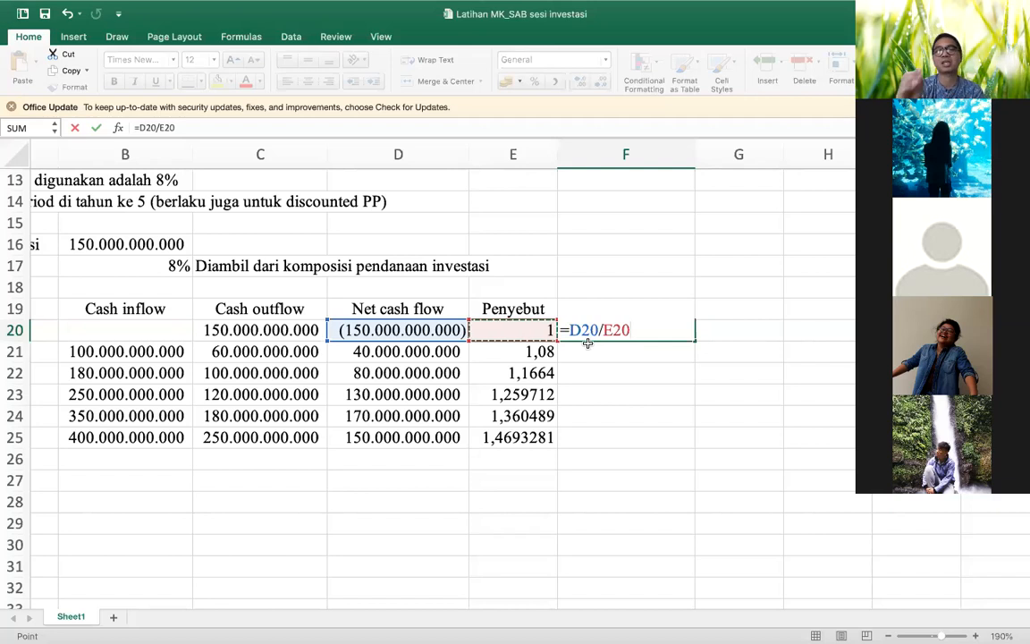
{"action": "key", "text": "Return"}
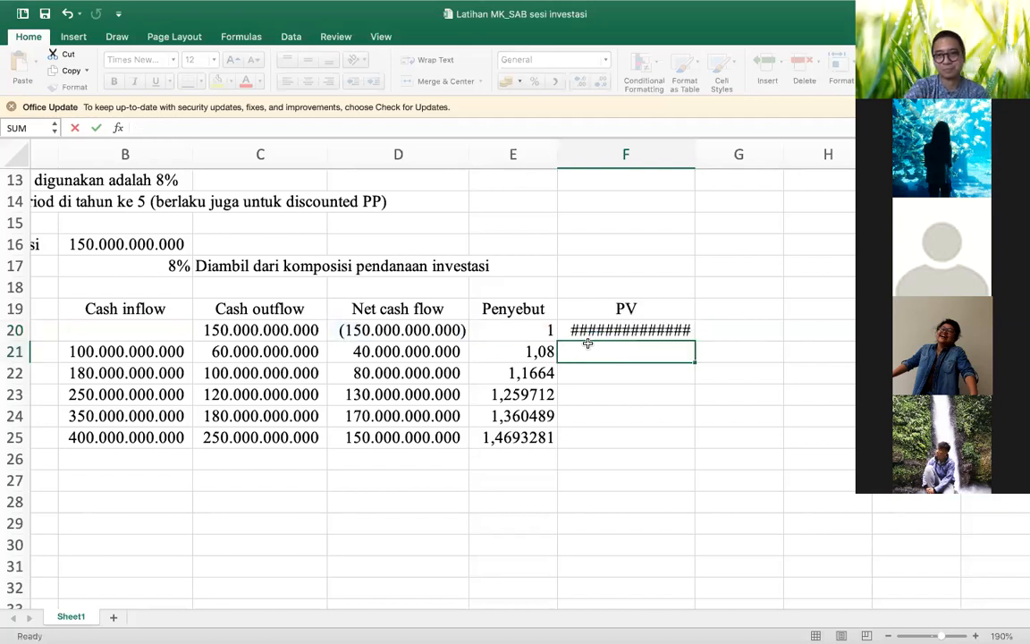
{"action": "left_click_drag", "start_coordinate": [692, 155], "coordinate": [694, 154]}
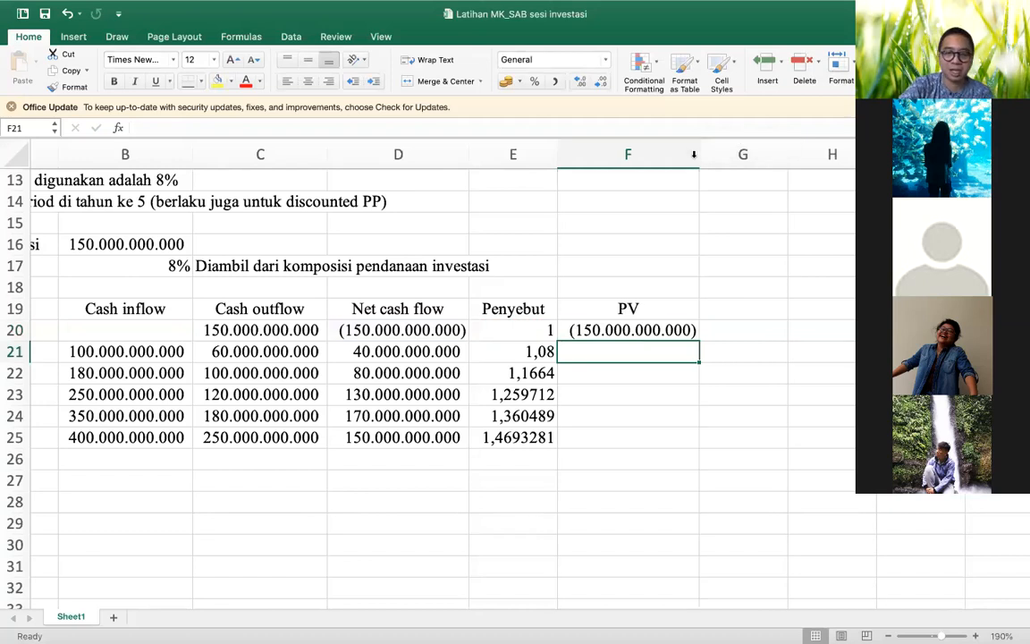
- Copy the present value formula from F20 to years 1 to 5 in F21:F25
{"action": "key", "text": "Up"}
{"action": "key", "text": "super+c"}
{"action": "key", "text": "Down"}
{"action": "key", "text": "shift+Down"}
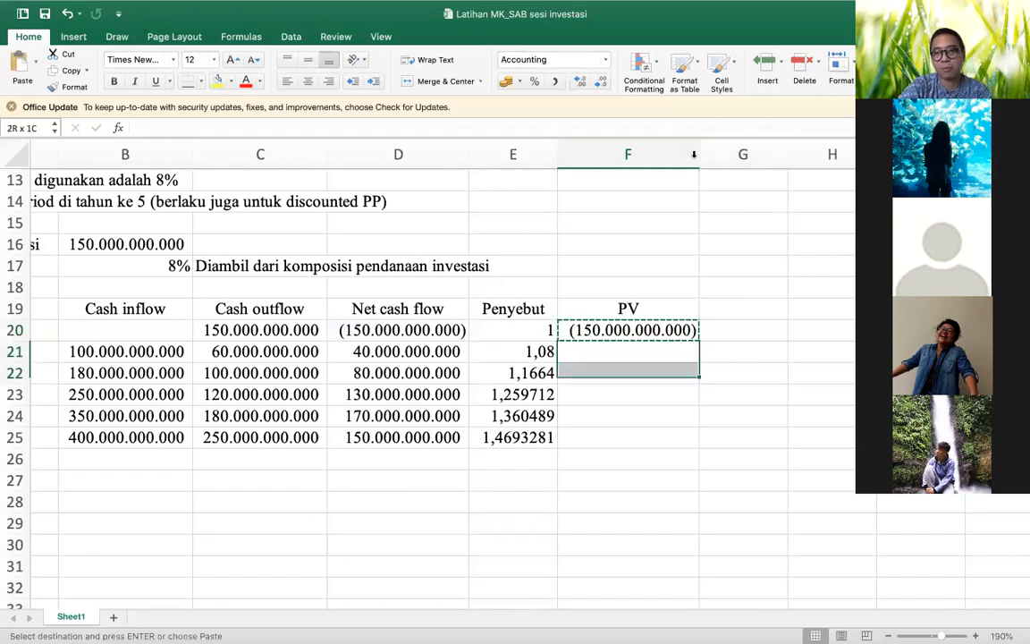
{"action": "key", "text": "shift+Down"}
{"action": "key", "text": "shift+Down"}
{"action": "key", "text": "shift+Down"}
{"action": "key", "text": "Return"}
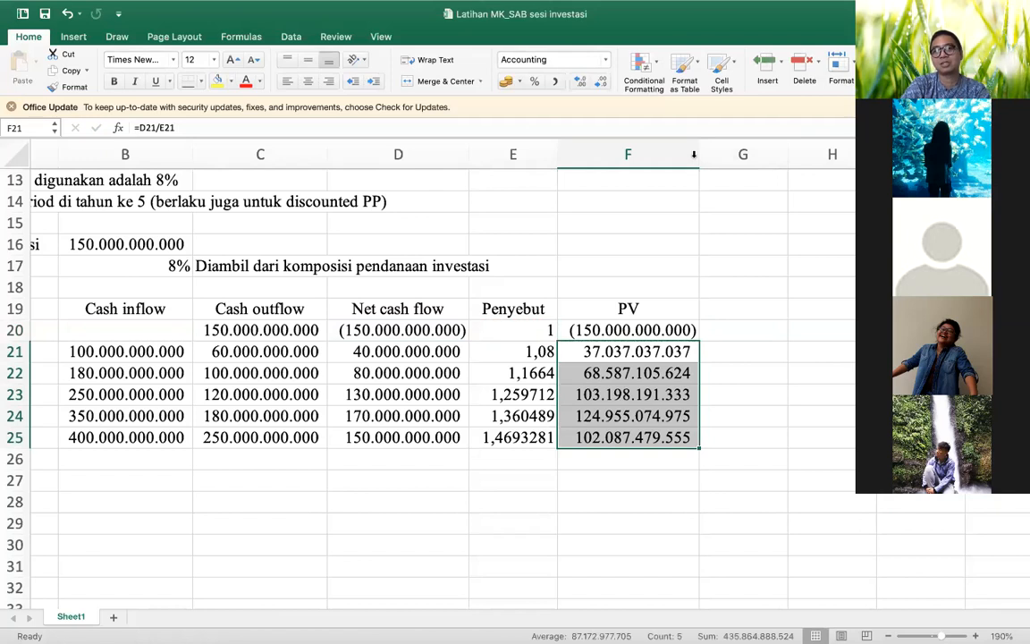
- Enter the label "NPV" in E26 below the denominators and right-align it
{"action": "key", "text": "Down"}
{"action": "key", "text": "Down"}
{"action": "key", "text": "Down"}
{"action": "key", "text": "Down"}
{"action": "key", "text": "Down"}
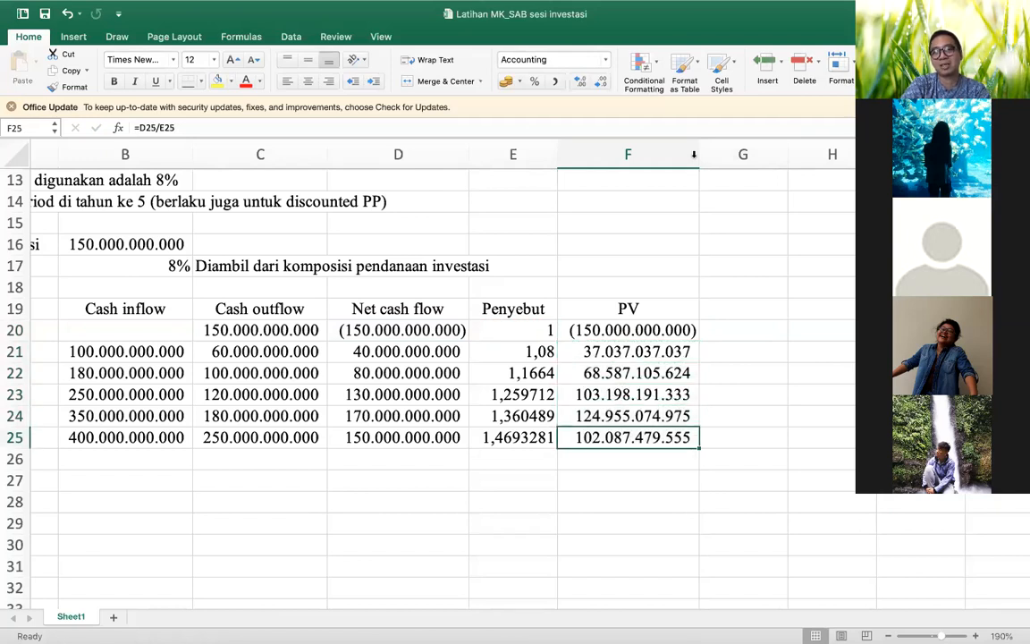
{"action": "key", "text": "Left"}
{"action": "type", "text": "N"}
{"action": "type", "text": "V"}
{"action": "key", "text": "Return"}
{"action": "key", "text": "Up"}
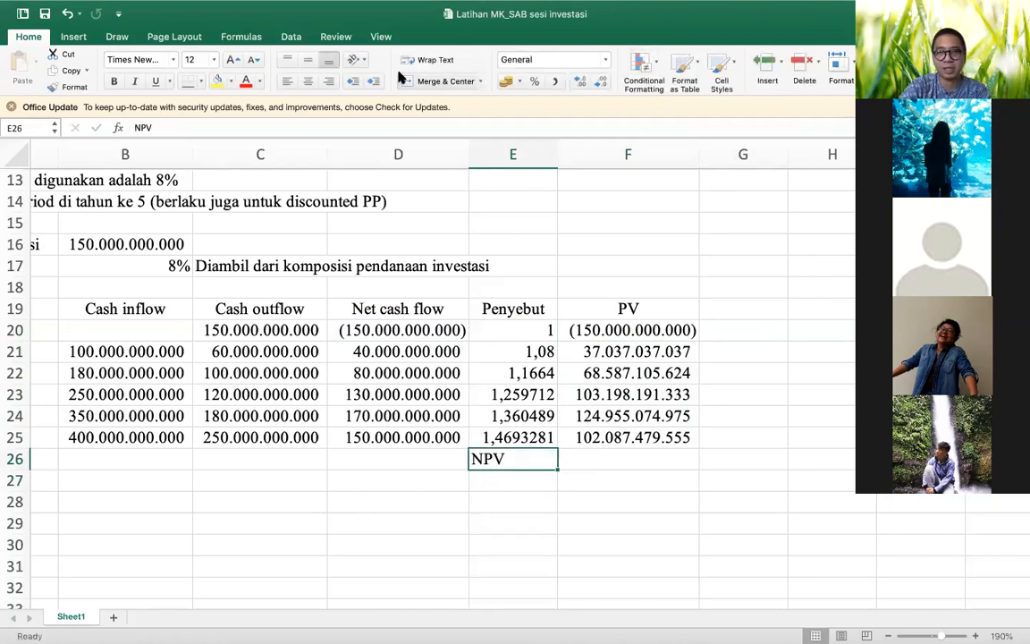
{"action": "left_click", "coordinate": [329, 80]}
- Calculate the NPV in F26 with =sum(F20:F25)
{"action": "key", "text": "Right"}
{"action": "type", "text": "=sum("}
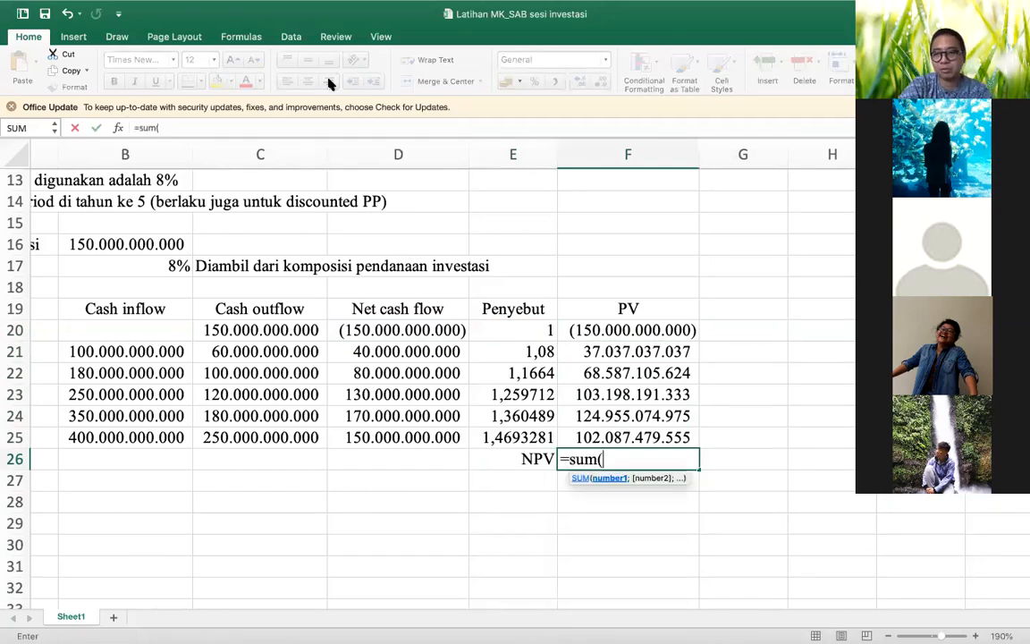
{"action": "key", "text": "Up"}
{"action": "key", "text": "shift+Up"}
{"action": "key", "text": "shift+Up"}
{"action": "key", "text": "shift+Up"}
{"action": "key", "text": "shift+Up"}
{"action": "key", "text": "shift+Up"}
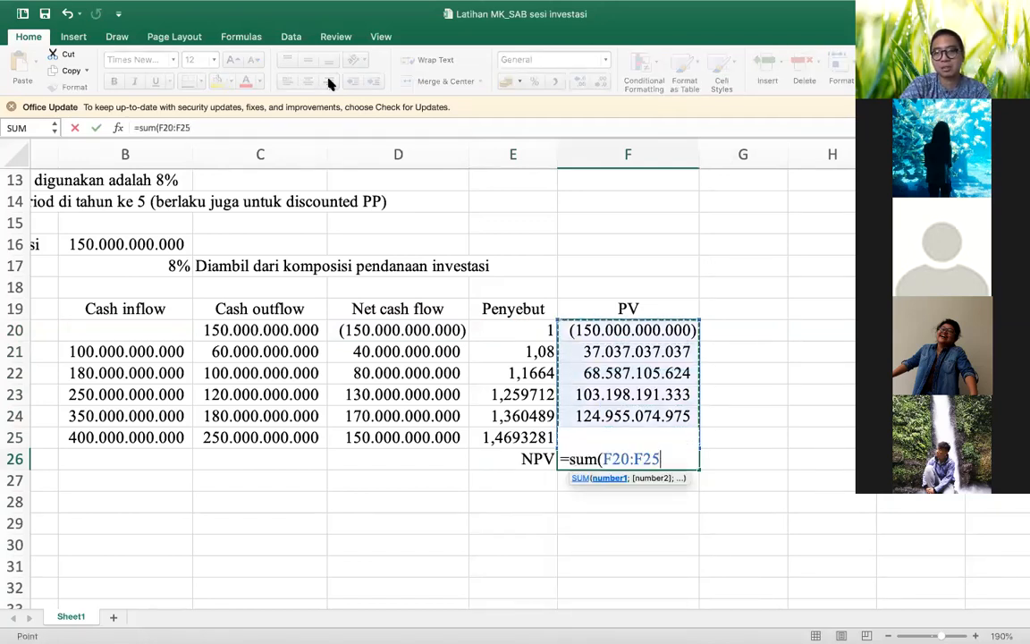
{"action": "type", "text": ")"}
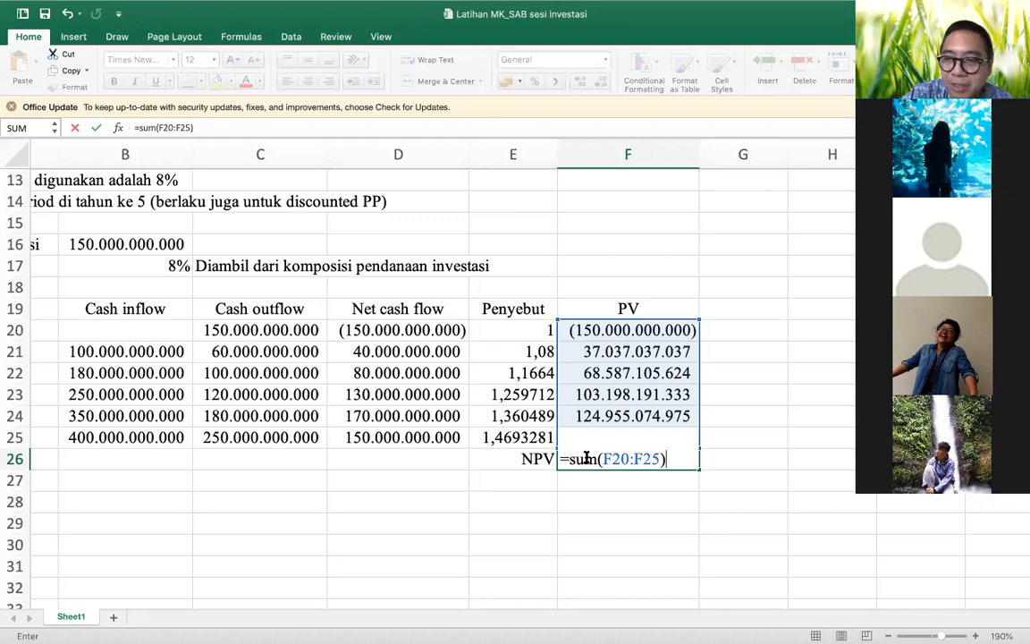
{"action": "key", "text": "Return"}
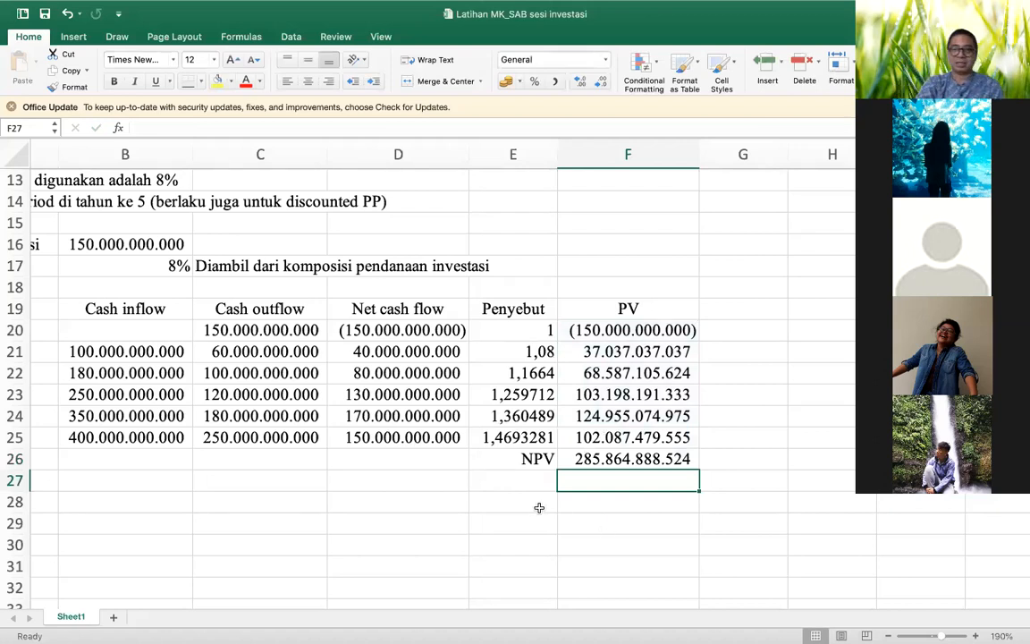
- Add a comment to the Net cash flow header in D19 reading "Posisi pembilang di dalam rumus NPV"
{"action": "left_click", "coordinate": [436, 305]}
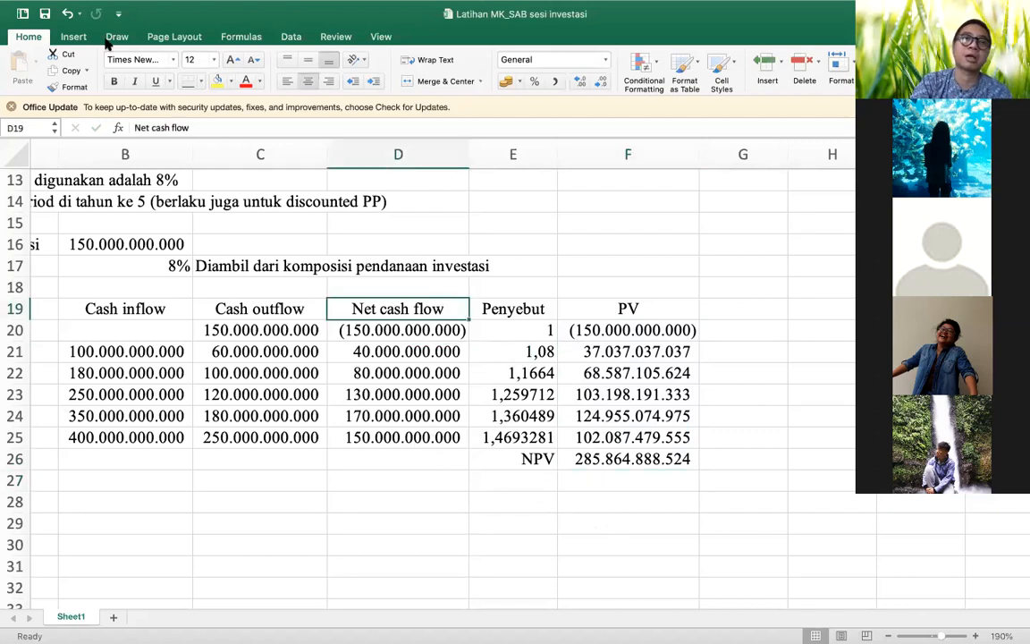
{"action": "left_click", "coordinate": [73, 37]}
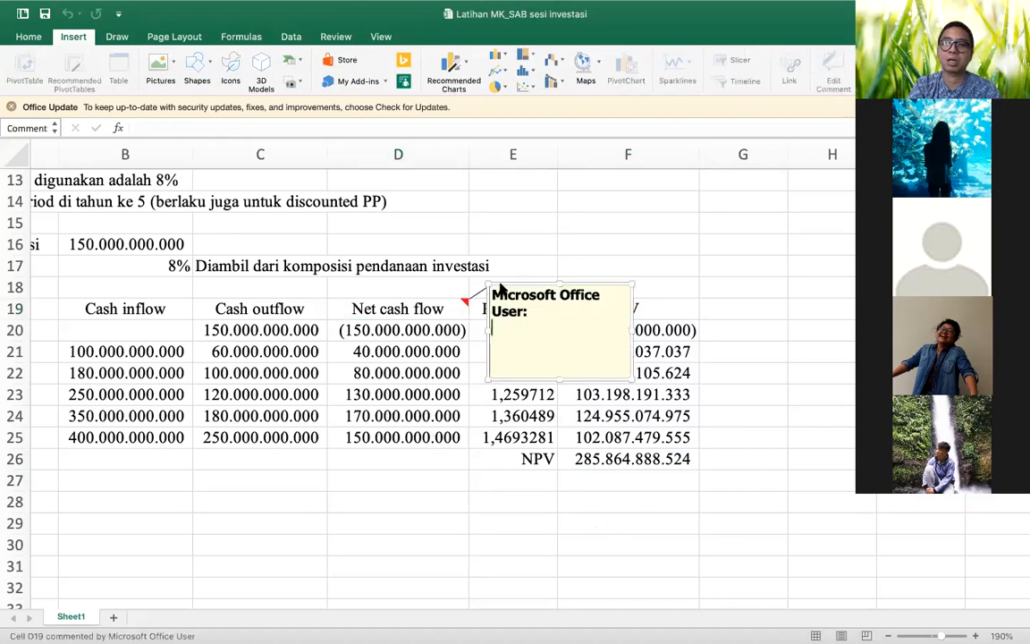
{"action": "left_click_drag", "start_coordinate": [533, 285], "coordinate": [538, 177]}
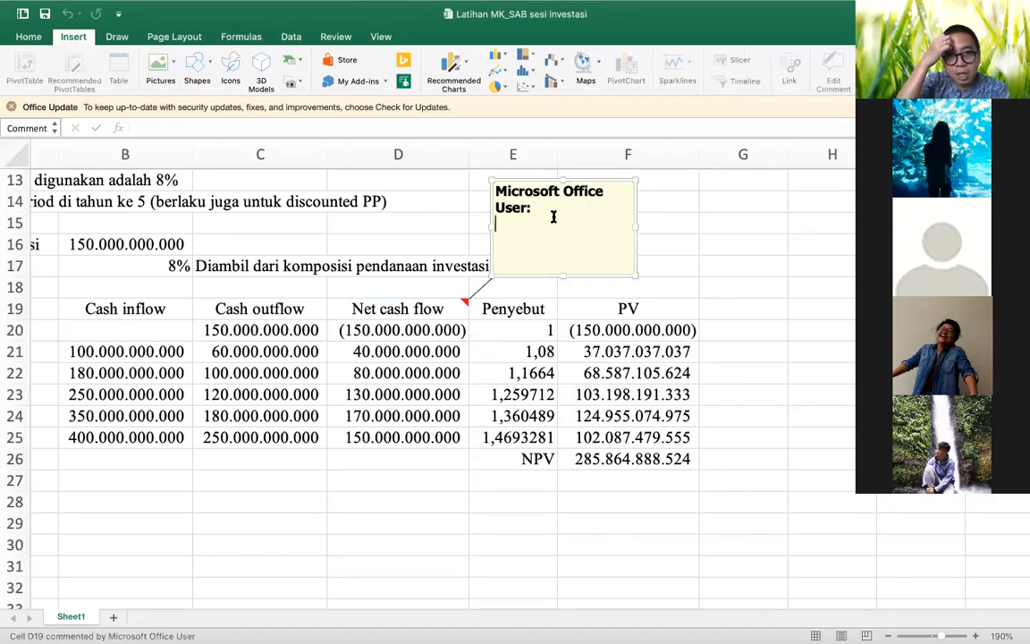
{"action": "type", "text": "Posisi"}
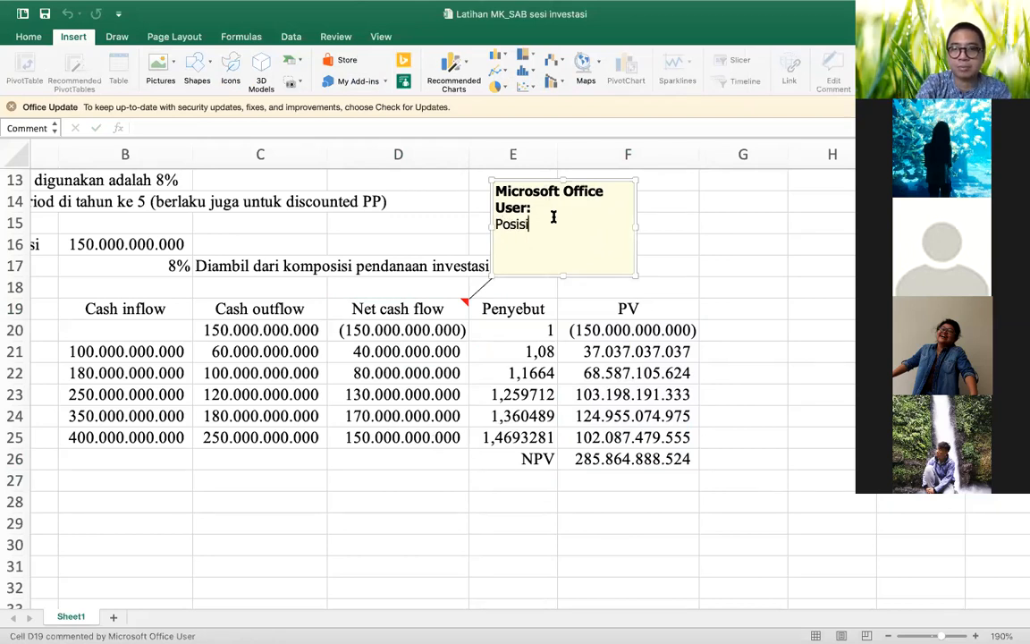
{"action": "type", "text": " pembilang"}
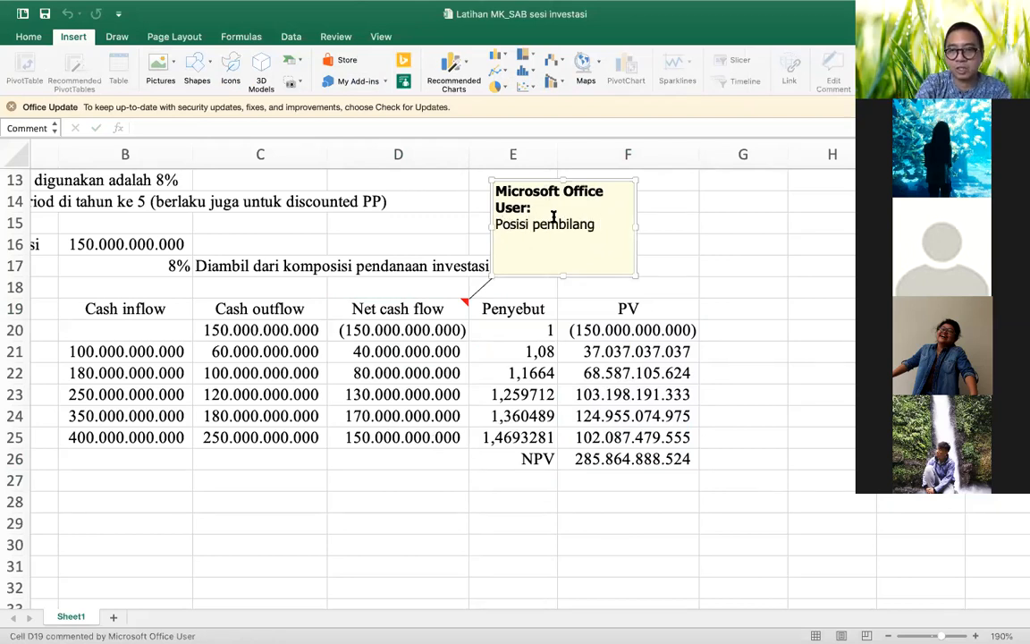
{"action": "type", "text": " di dalam rumus NPV"}
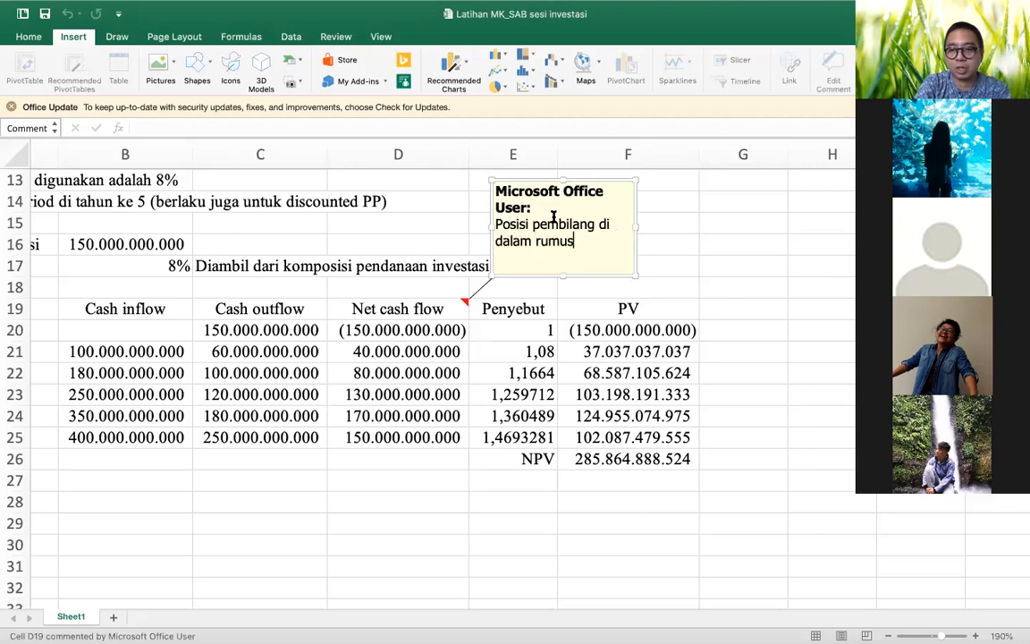
{"action": "left_click", "coordinate": [443, 226]}
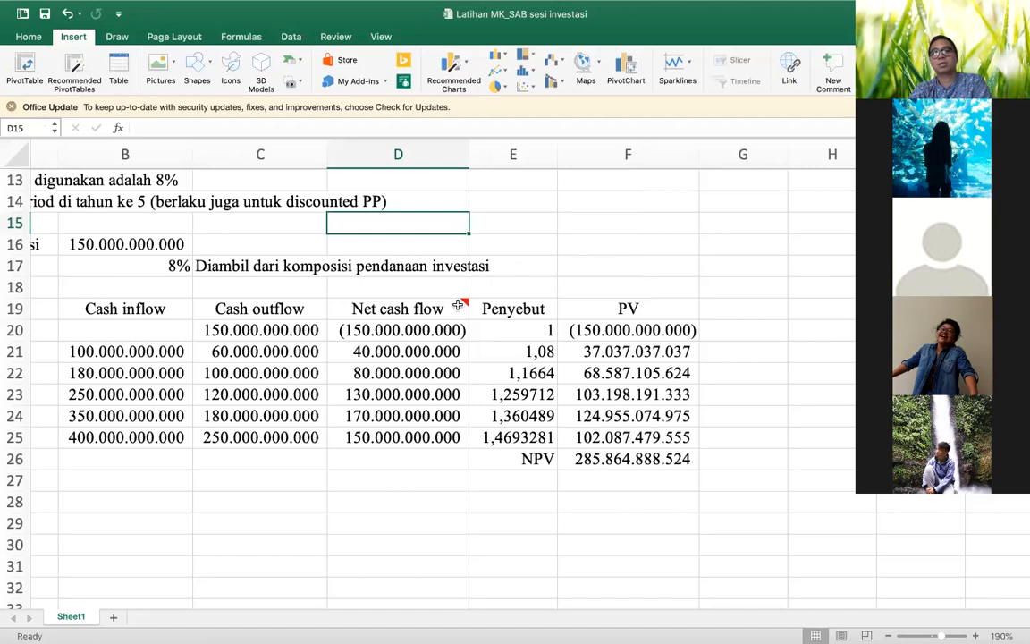
{"action": "mouse_move", "coordinate": [463, 300]}
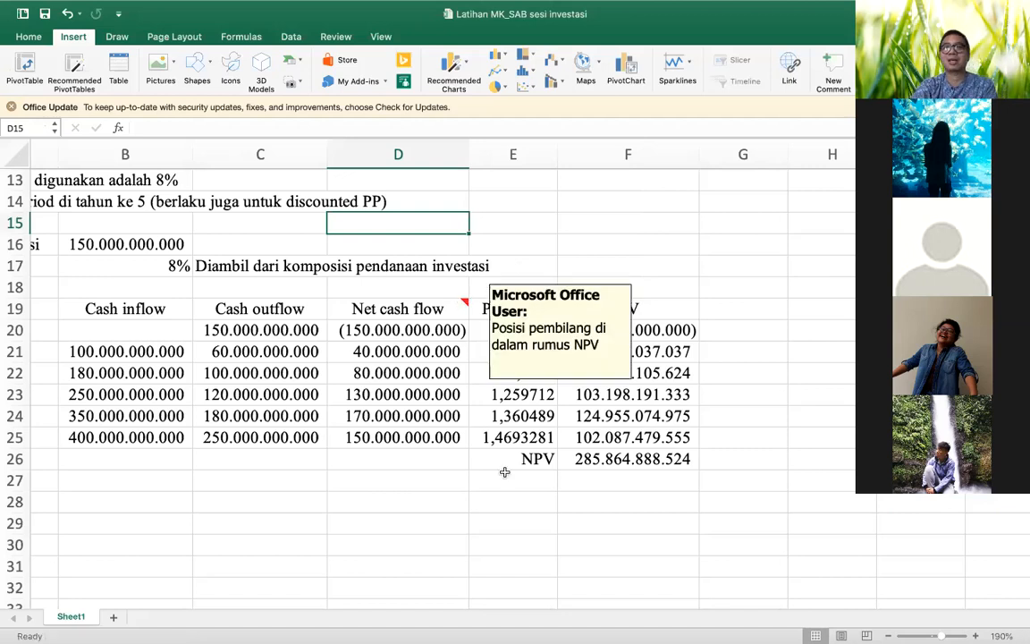
- Enter the label "IRR" in E27 below the NPV label and right-align it
{"action": "left_click", "coordinate": [589, 462]}
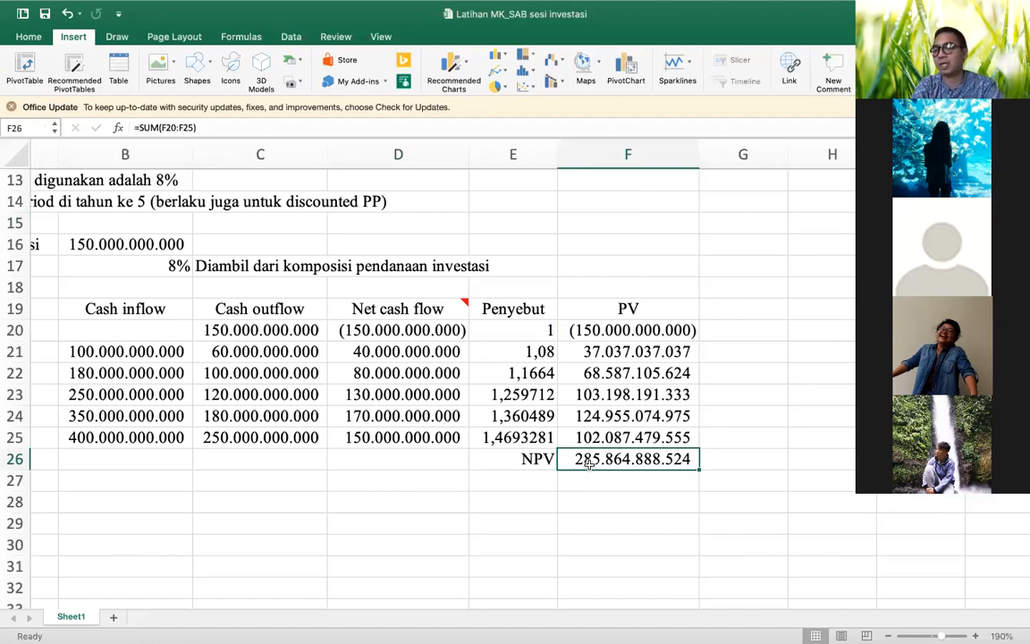
{"action": "key", "text": "Right"}
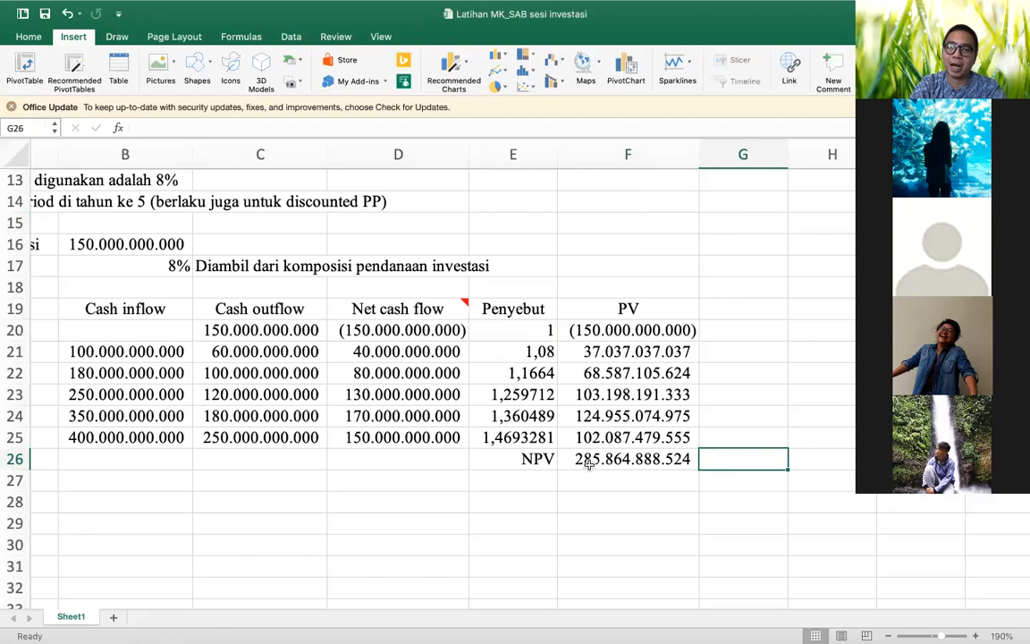
{"action": "left_click", "coordinate": [588, 463]}
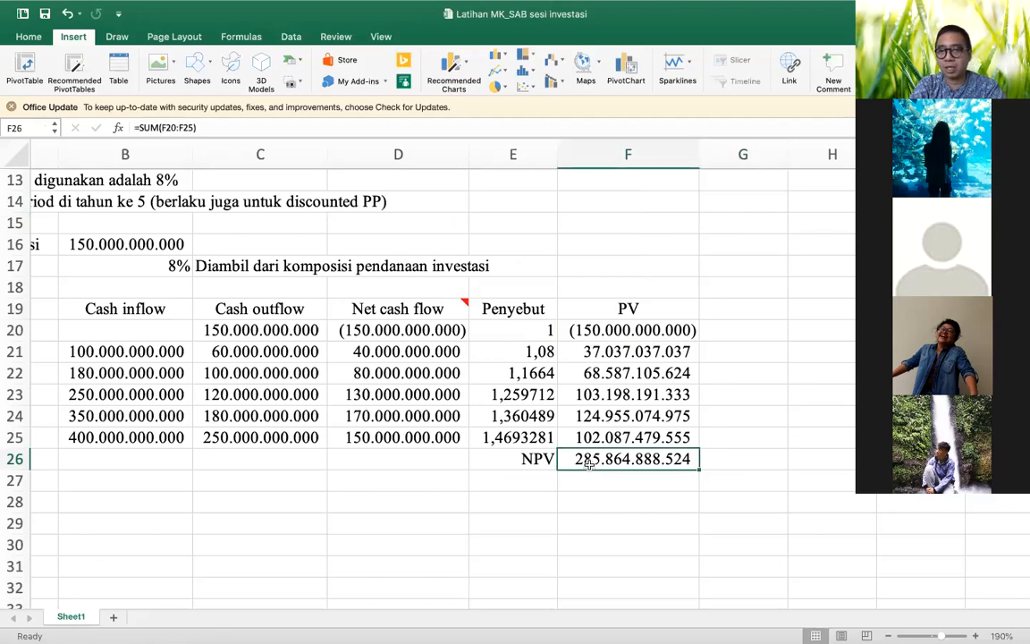
{"action": "key", "text": "Down"}
{"action": "key", "text": "Left"}
{"action": "type", "text": "IRR"}
{"action": "key", "text": "Return"}
{"action": "key", "text": "Up"}
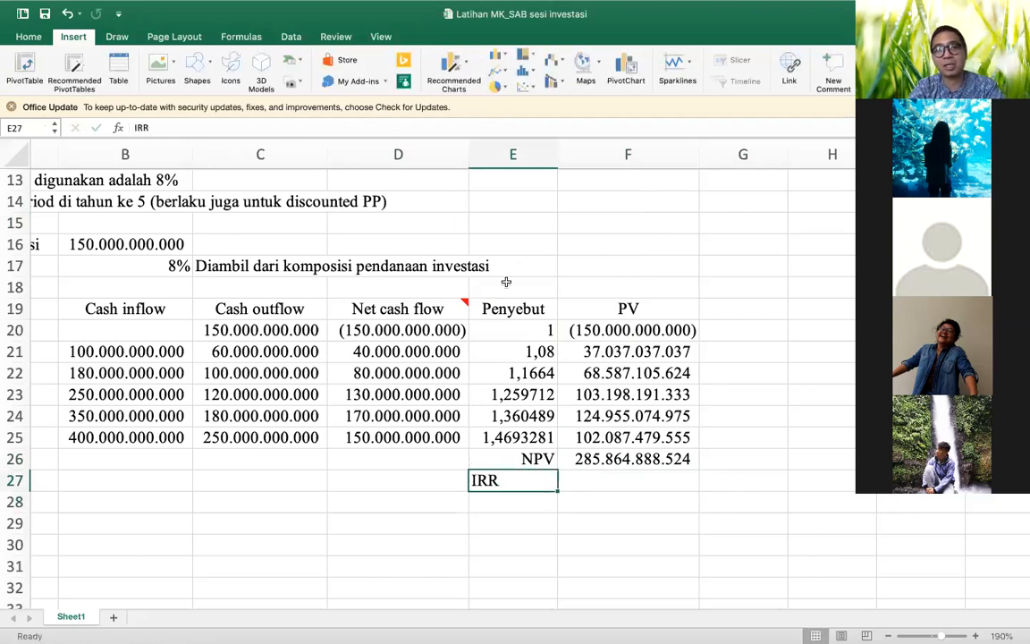
{"action": "left_click", "coordinate": [30, 38]}
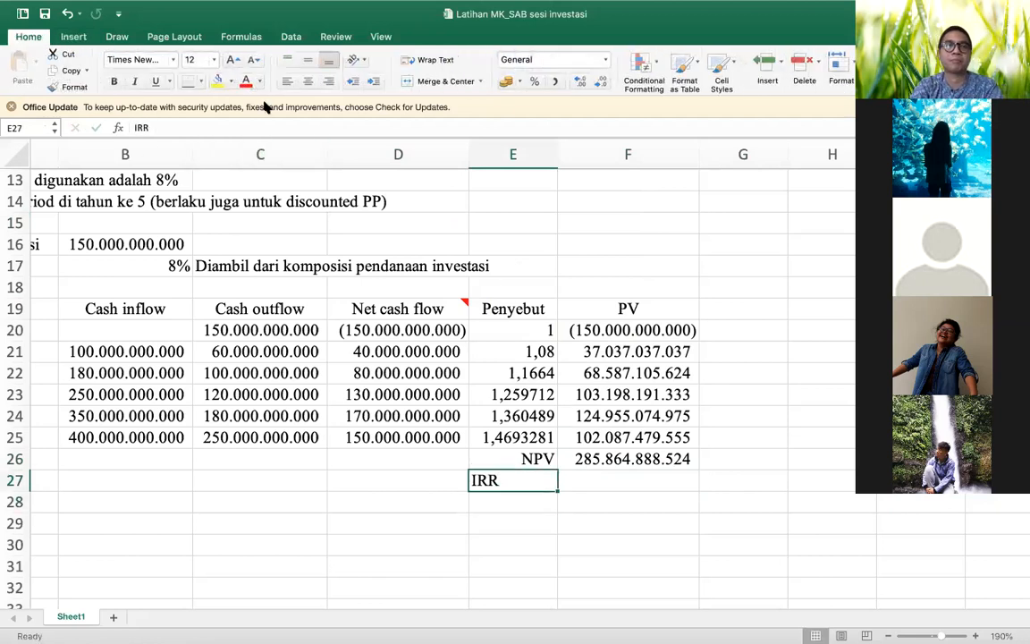
{"action": "left_click", "coordinate": [327, 82]}
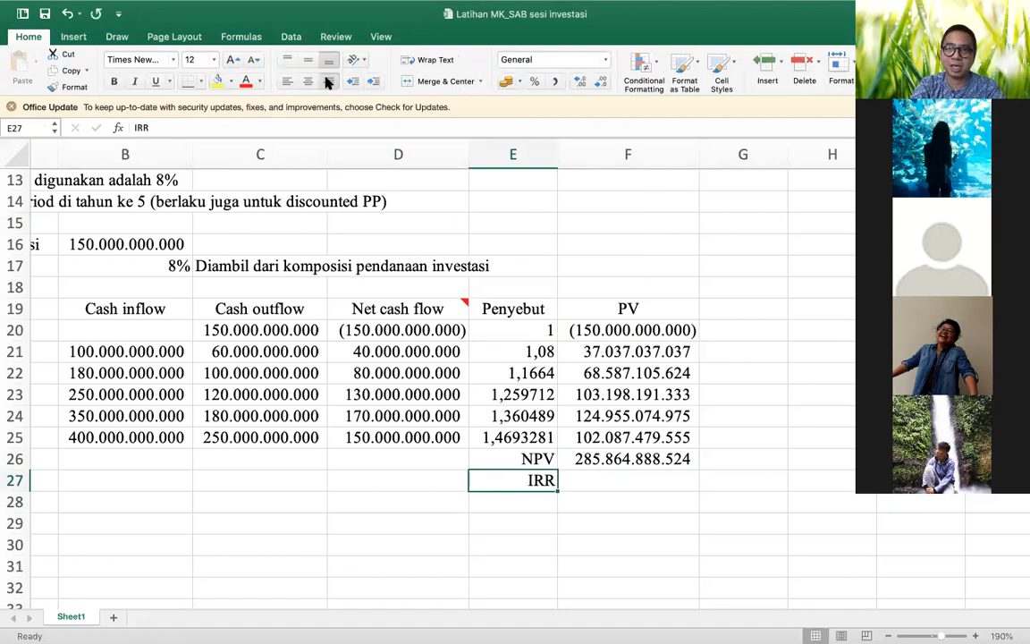
- Calculate the IRR of the net cash flows in F27 with =irr(D20:D25)
{"action": "key", "text": "Right"}
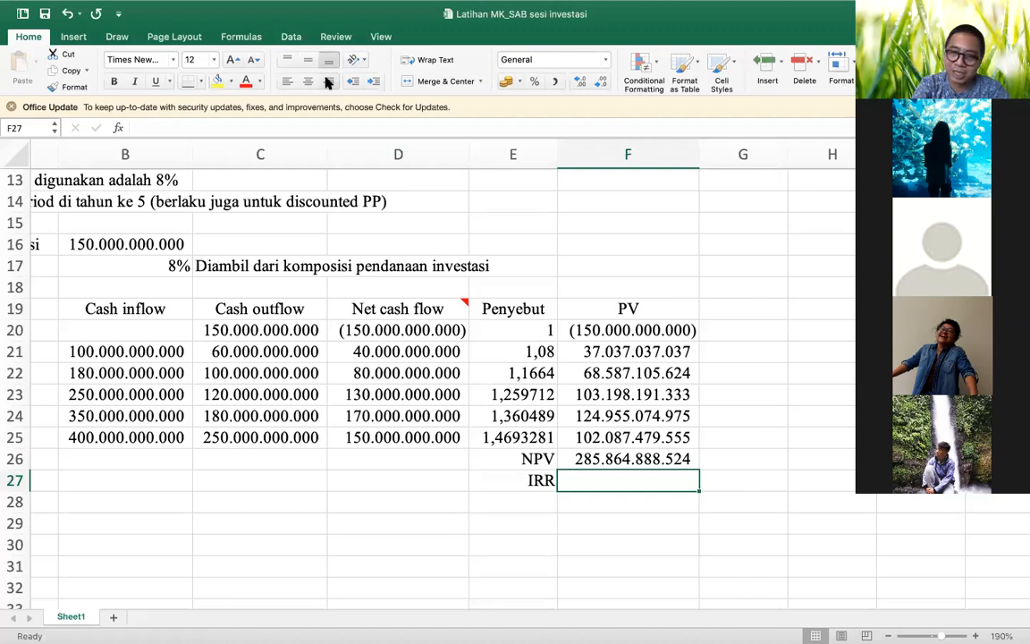
{"action": "type", "text": "="}
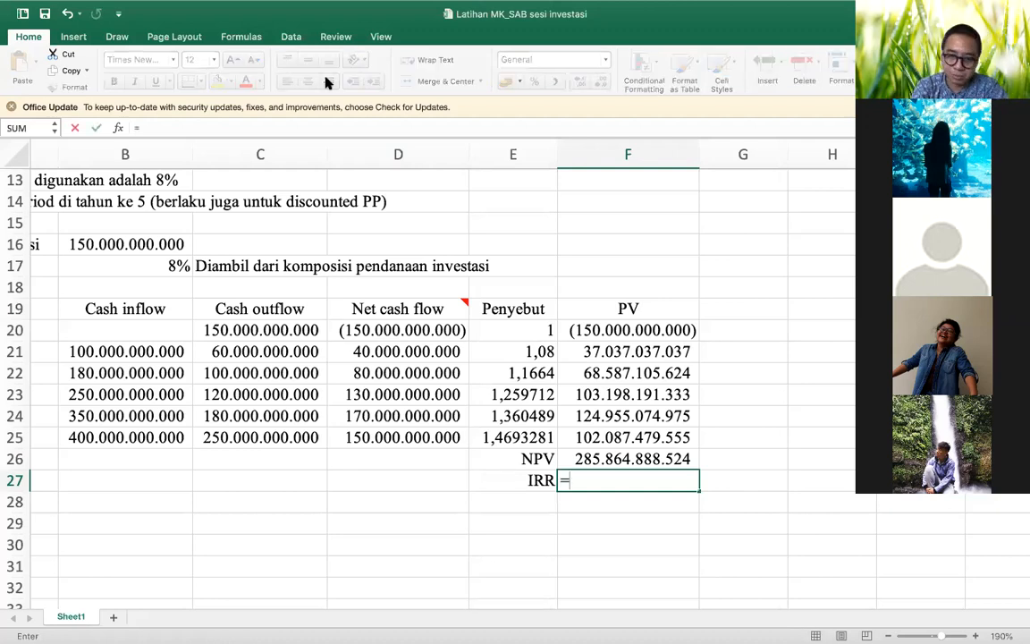
{"action": "type", "text": "irr"}
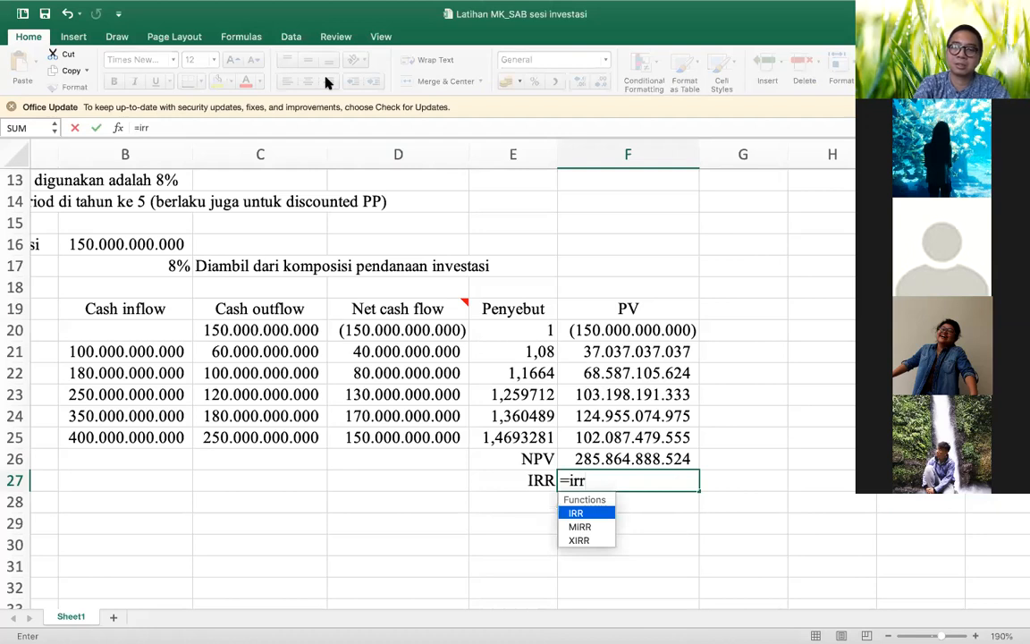
{"action": "type", "text": "("}
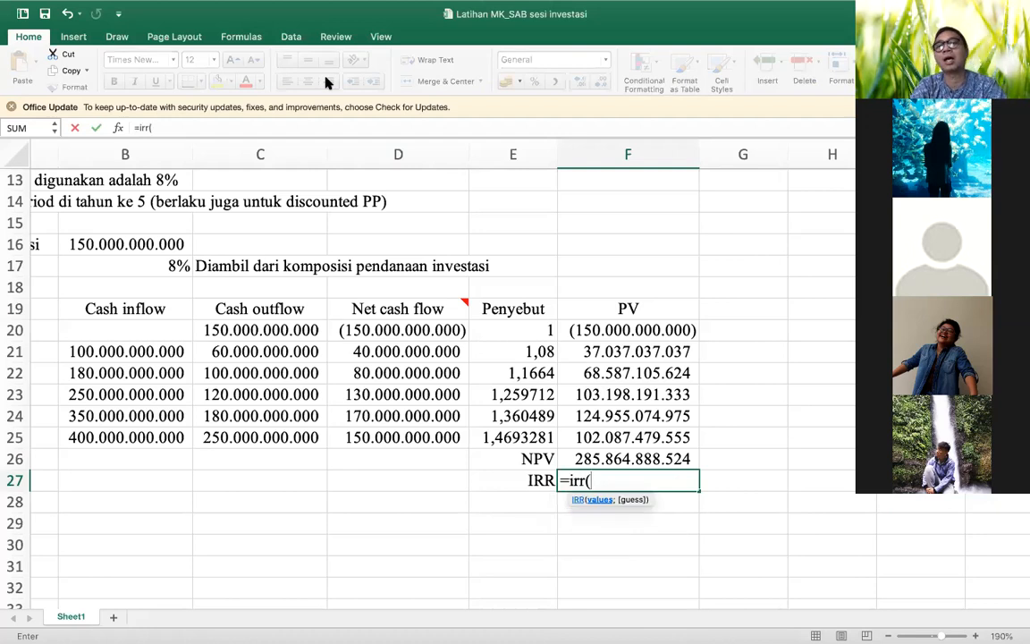
{"action": "key", "text": "Left"}
{"action": "key", "text": "Left"}
{"action": "key", "text": "Up"}
{"action": "key", "text": "Up"}
{"action": "key", "text": "shift+Up"}
{"action": "key", "text": "shift+Up"}
{"action": "key", "text": "shift+Up"}
{"action": "key", "text": "shift+Up"}
{"action": "key", "text": "shift+Up"}
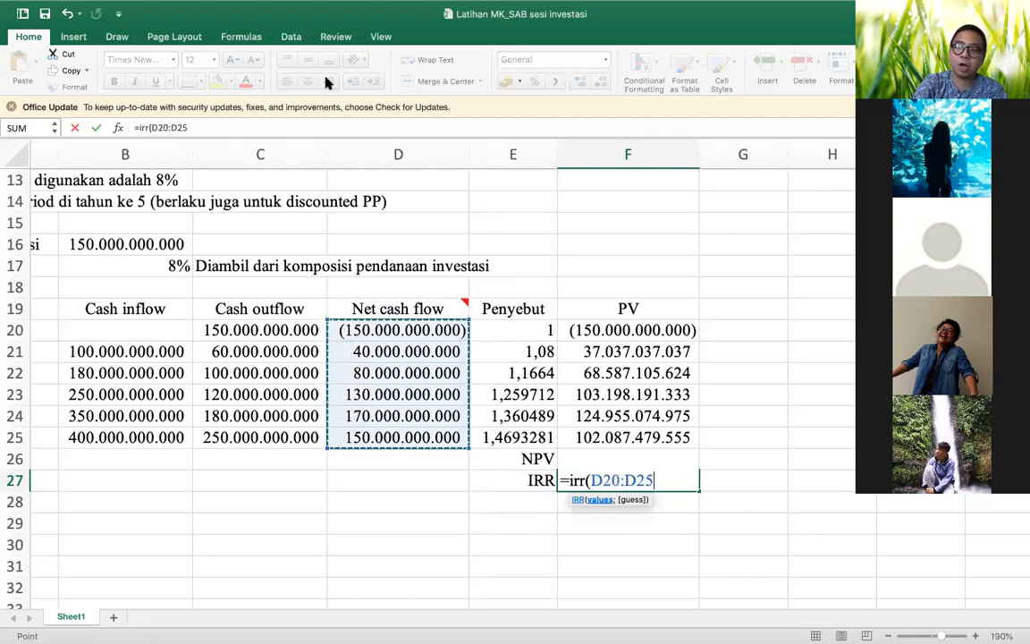
{"action": "type", "text": ")"}
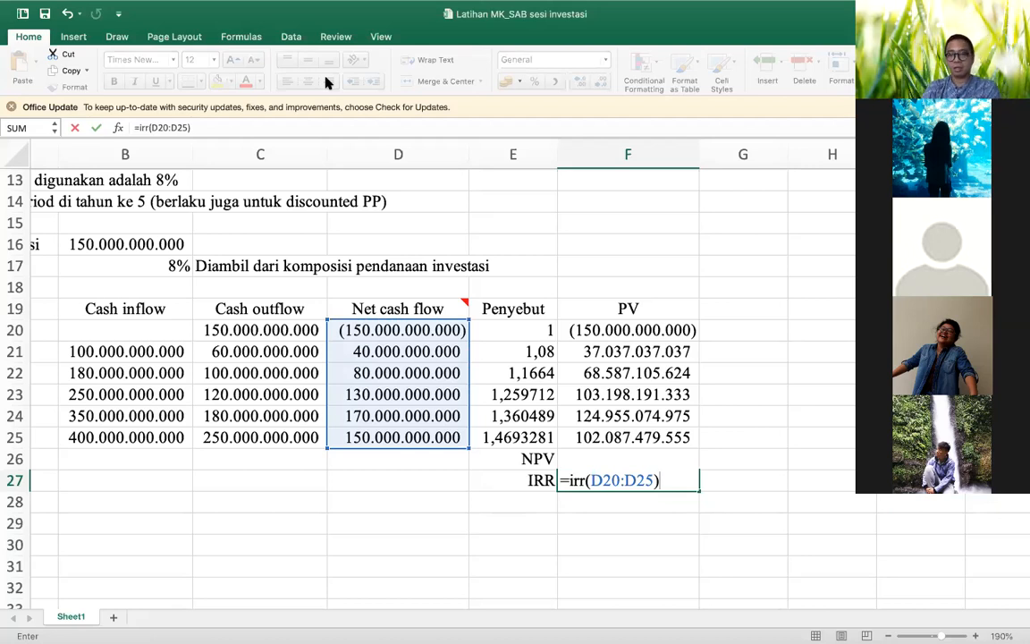
{"action": "key", "text": "Return"}
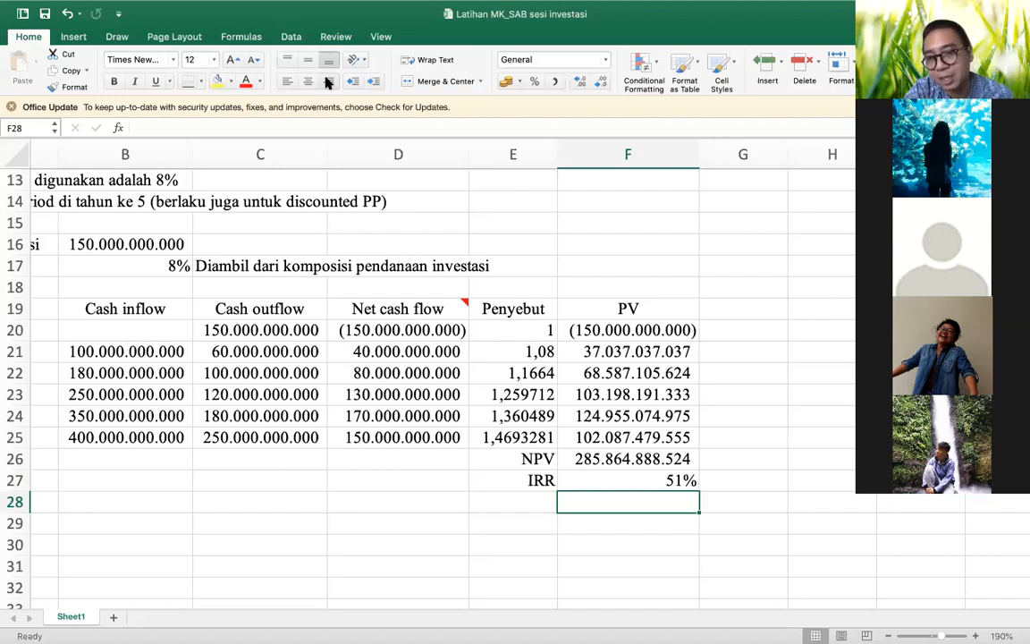
- Enter the column header "PP" in G19 next to PV and centre it
{"action": "key", "text": "Right"}
{"action": "key", "text": "Up"}
{"action": "key", "text": "Up"}
{"action": "key", "text": "Up"}
{"action": "key", "text": "Up"}
{"action": "key", "text": "Up"}
{"action": "key", "text": "Up"}
{"action": "key", "text": "Up"}
{"action": "key", "text": "Up"}
{"action": "key", "text": "Up"}
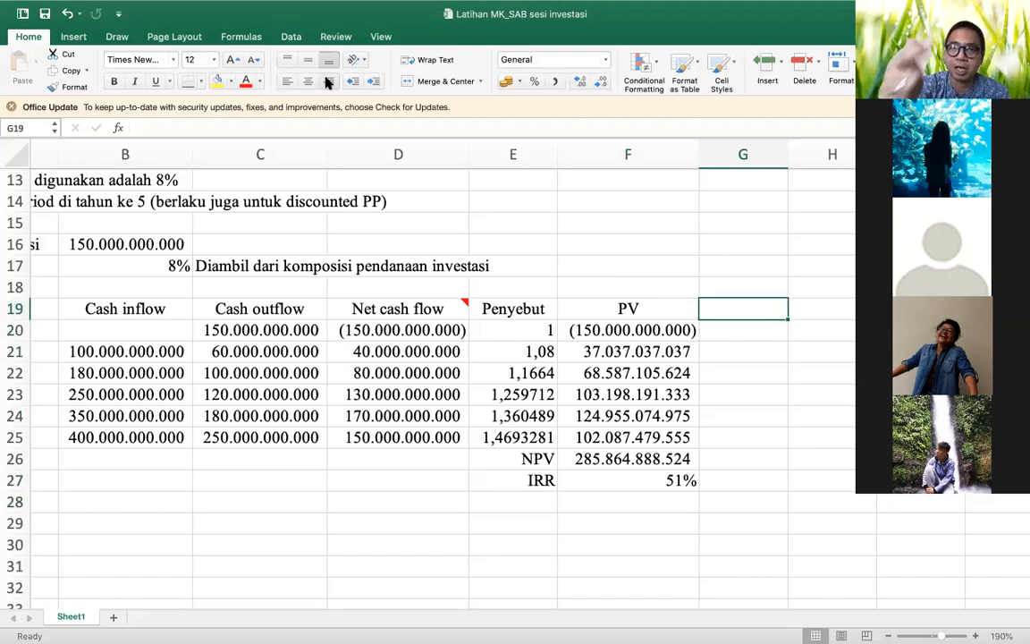
{"action": "type", "text": "PP"}
{"action": "key", "text": "Return"}
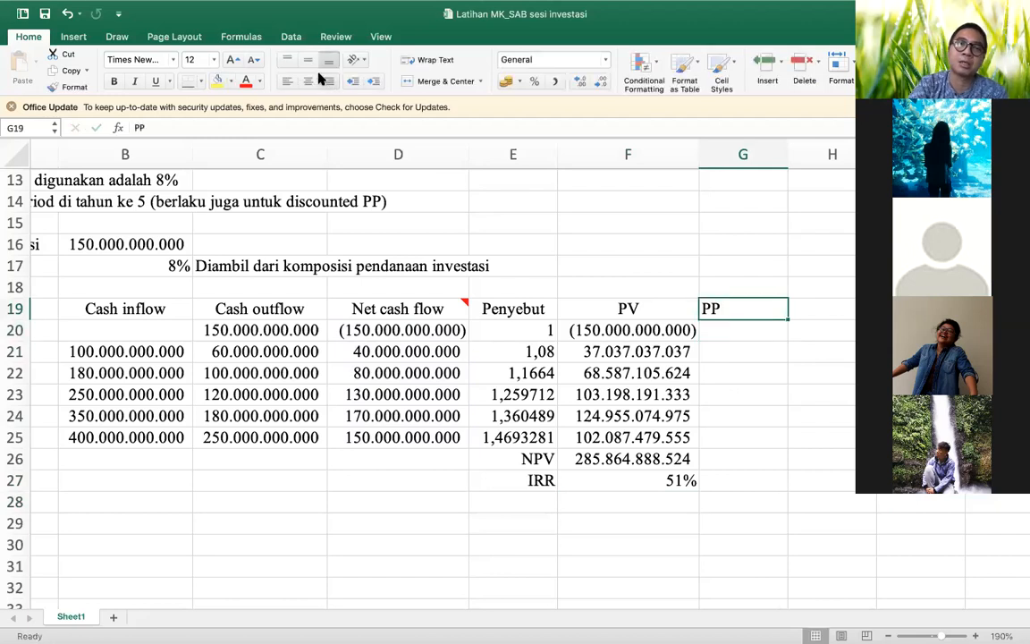
{"action": "left_click", "coordinate": [307, 82]}
{"action": "key", "text": "Return"}
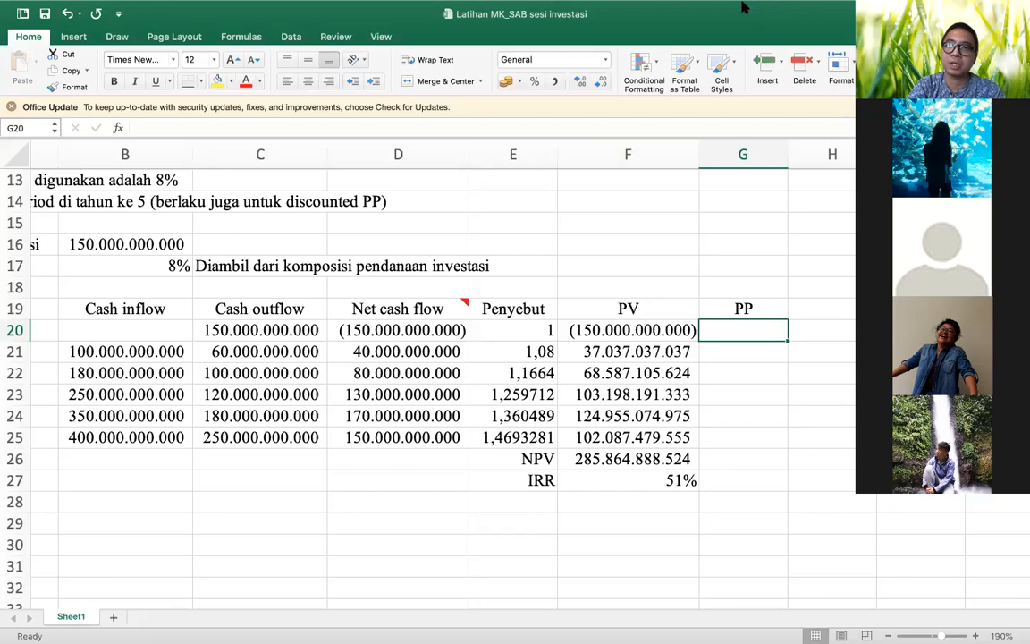
- Set the year 0 PP value in G20 with a formula referencing the year 0 net cash flow
{"action": "type", "text": "="}
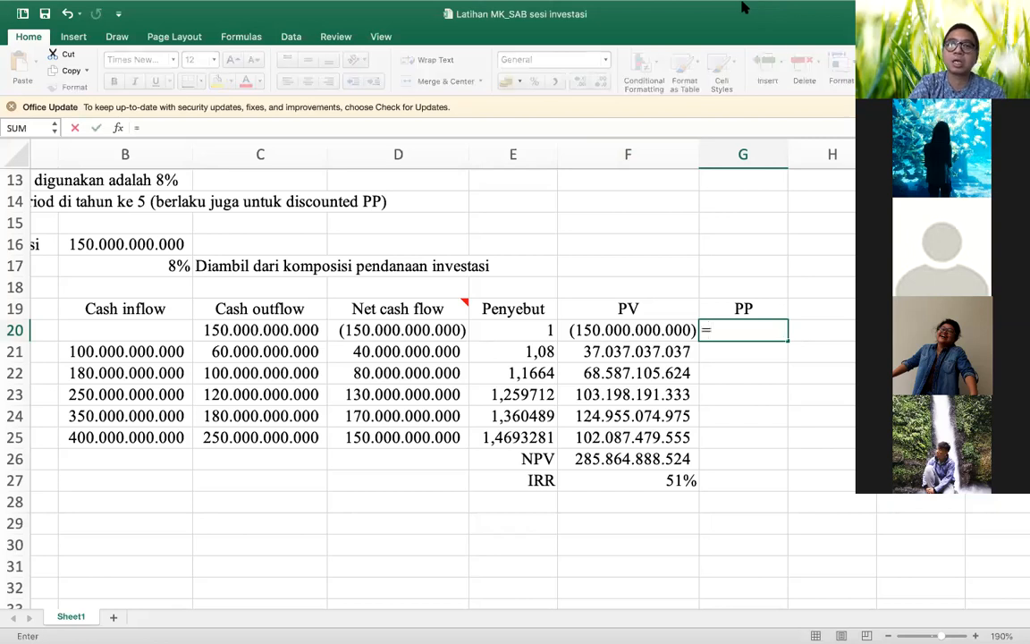
{"action": "key", "text": "Left"}
{"action": "key", "text": "Left"}
{"action": "key", "text": "Return"}
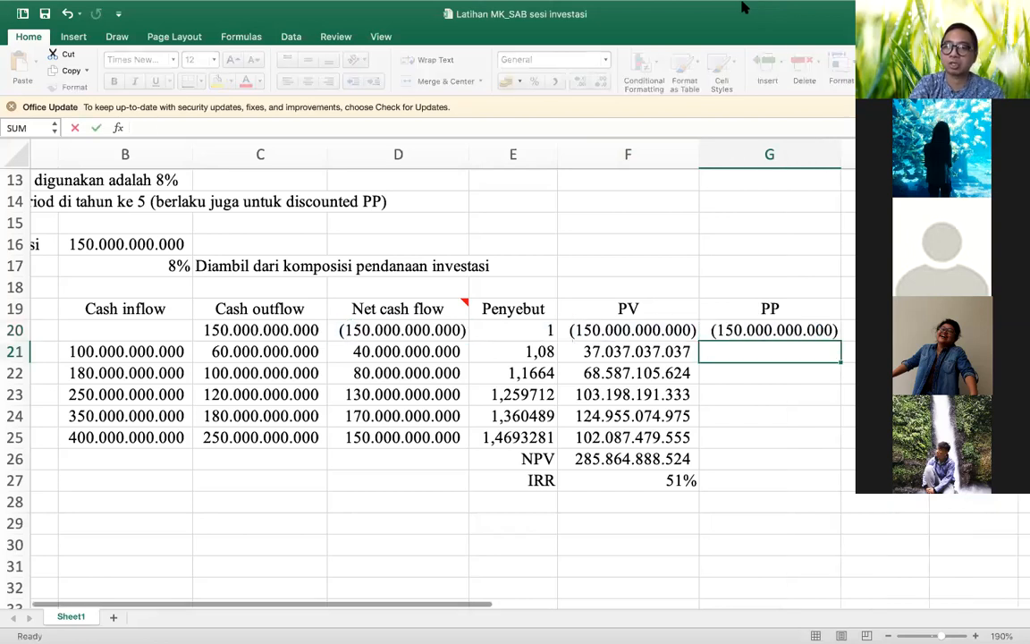
- Calculate the year 1 cumulative payback balance in G21 with =G20+D21
{"action": "type", "text": "="}
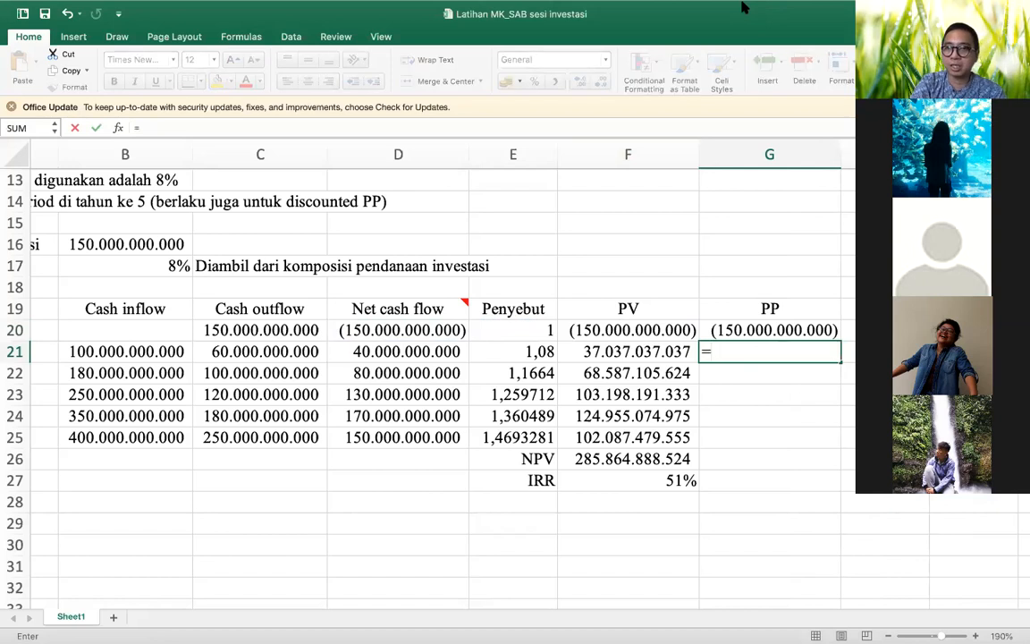
{"action": "key", "text": "Up"}
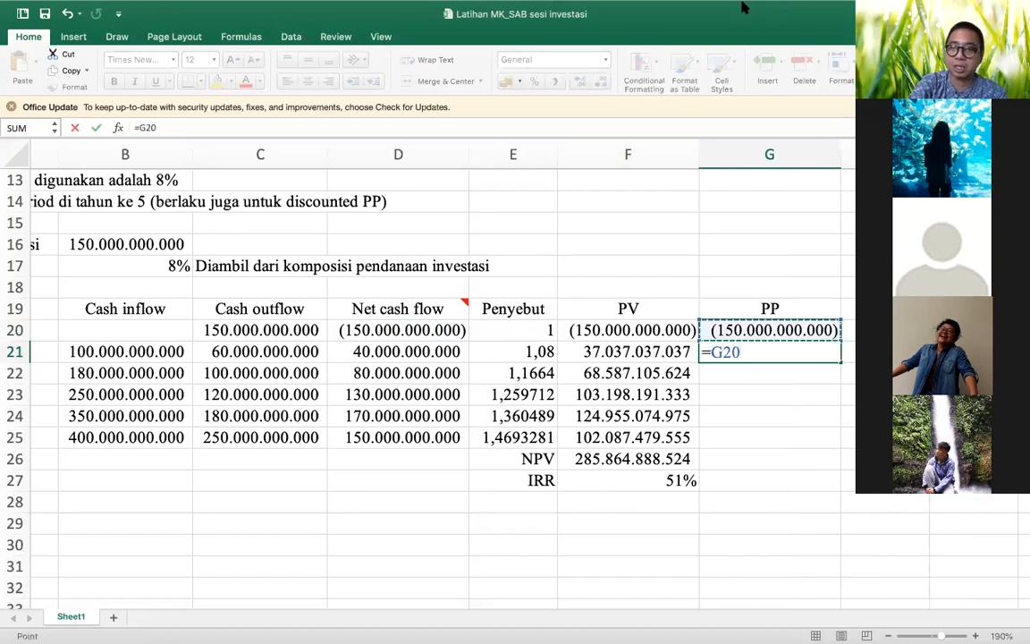
{"action": "type", "text": "+"}
{"action": "key", "text": "Left"}
{"action": "key", "text": "Left"}
{"action": "key", "text": "Left"}
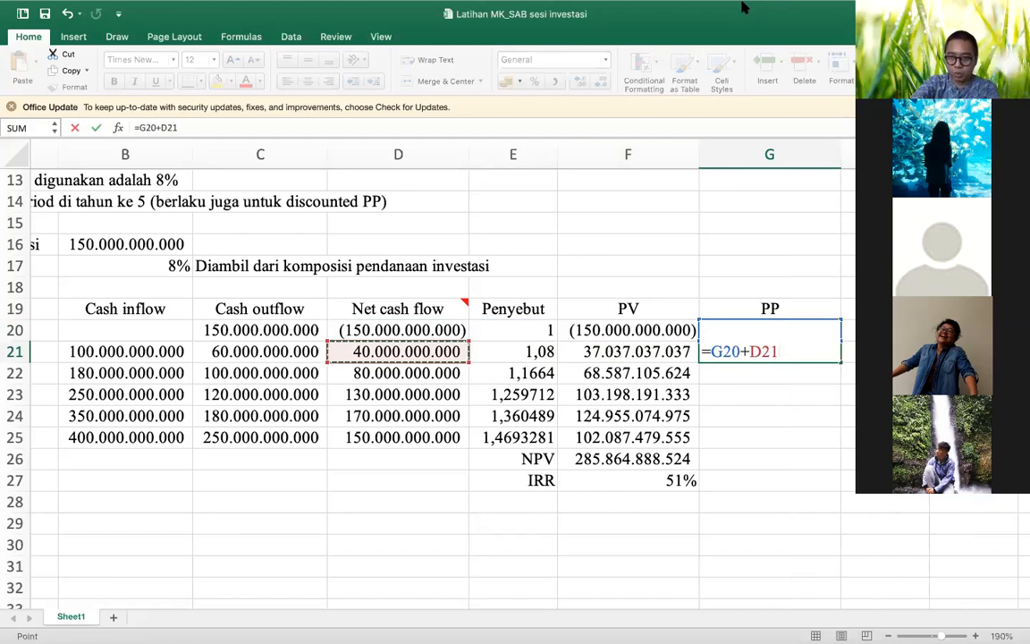
{"action": "key", "text": "Return"}
- Copy the cumulative balance formula from G21 to years 2 to 5 in G22:G25
{"action": "key", "text": "Return"}
{"action": "key", "text": "Up"}
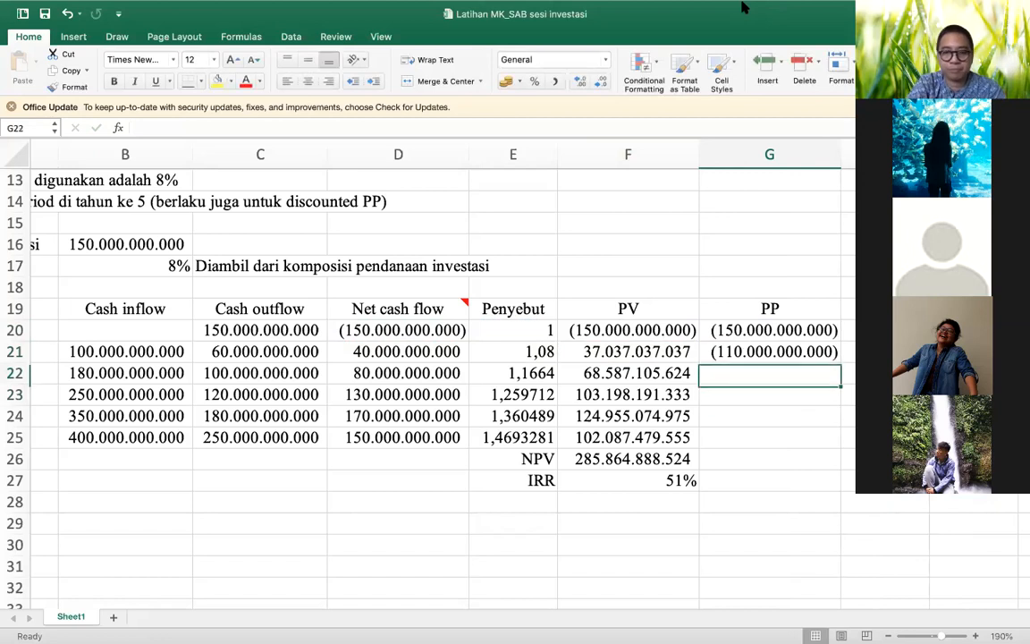
{"action": "key", "text": "super+c"}
{"action": "key", "text": "Escape"}
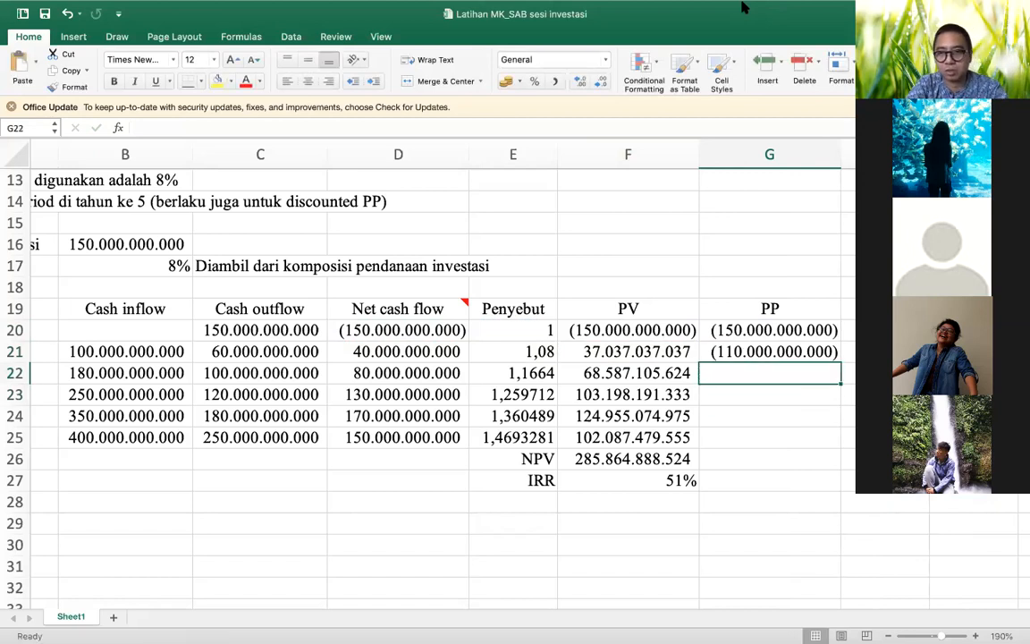
{"action": "key", "text": "Up"}
{"action": "key", "text": "super+c"}
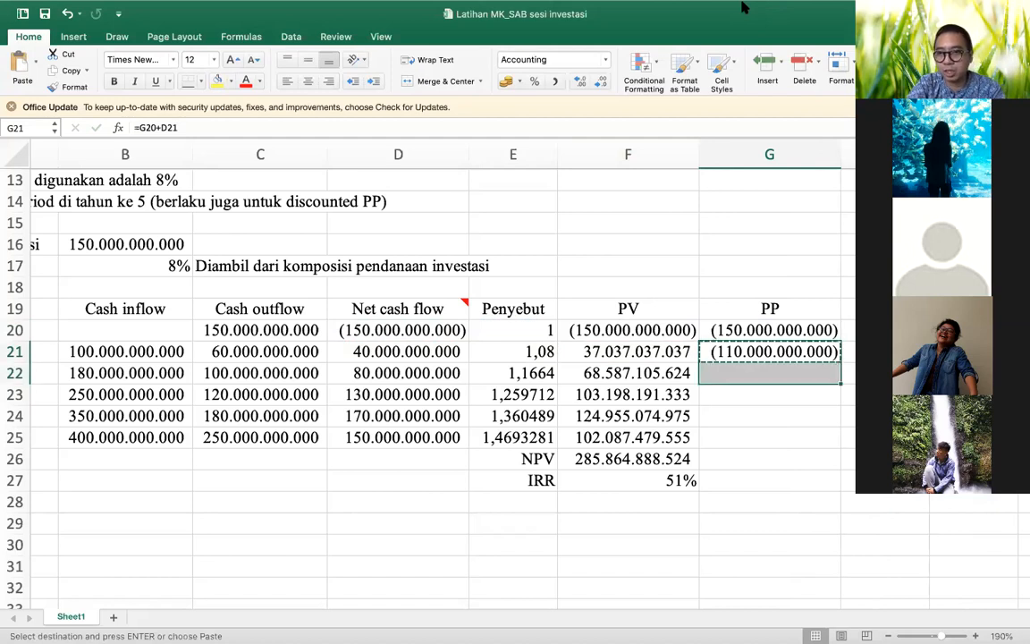
{"action": "key", "text": "Down"}
{"action": "key", "text": "Down"}
{"action": "key", "text": "Up"}
{"action": "key", "text": "shift+Down"}
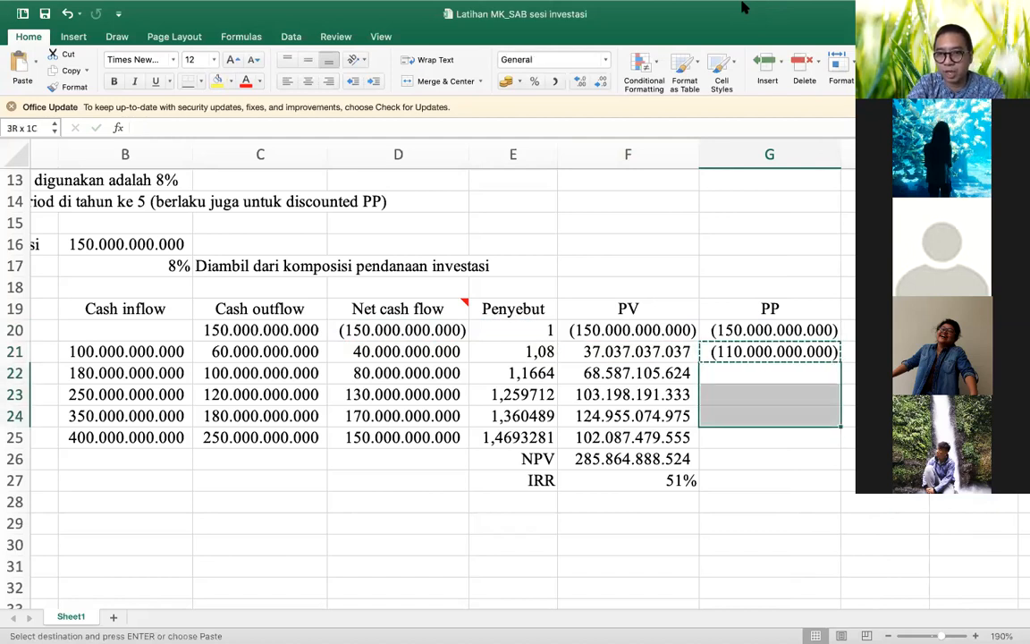
{"action": "key", "text": "shift+Down"}
{"action": "key", "text": "shift+Down"}
{"action": "key", "text": "Return"}
{"action": "key", "text": "Down"}
{"action": "key", "text": "Up"}
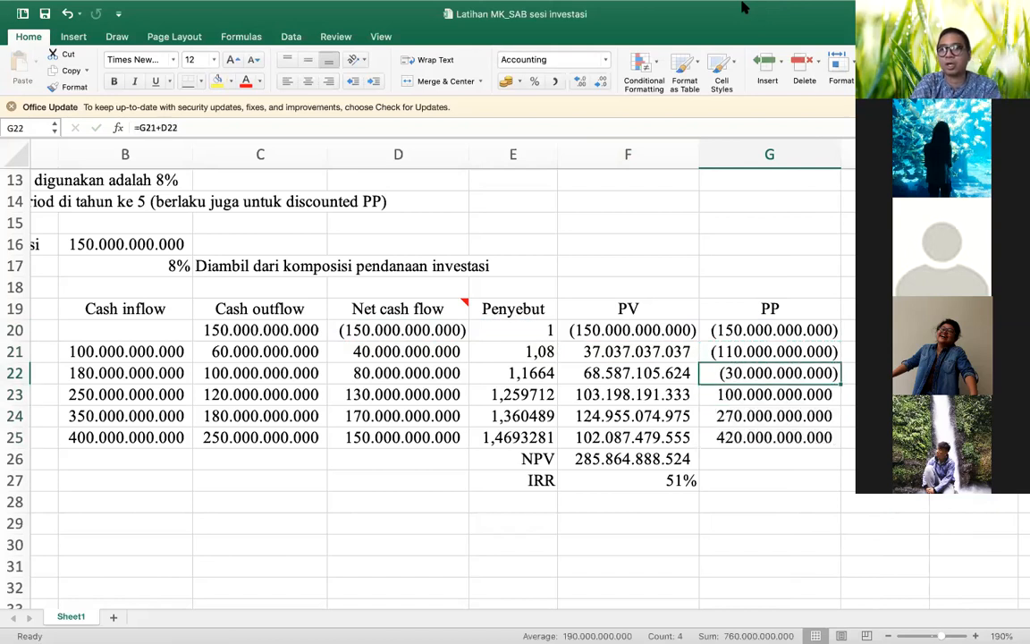
- Review the cumulative PP balances alongside the present values for the individual years
{"action": "key", "text": "Down"}
{"action": "key", "text": "Down"}
{"action": "key", "text": "Down"}
{"action": "key", "text": "Down"}
{"action": "key", "text": "Down"}
{"action": "key", "text": "Down"}
{"action": "key", "text": "Left"}
{"action": "key", "text": "Left"}
{"action": "key", "text": "Up"}
{"action": "key", "text": "Up"}
{"action": "key", "text": "Up"}
{"action": "key", "text": "Up"}
{"action": "key", "text": "Up"}
{"action": "key", "text": "Up"}
{"action": "key", "text": "Right"}
{"action": "key", "text": "Down"}
{"action": "key", "text": "Right"}
{"action": "key", "text": "Left"}
{"action": "key", "text": "Left"}
{"action": "key", "text": "Left"}
{"action": "key", "text": "Left"}
{"action": "key", "text": "Left"}
{"action": "key", "text": "Left"}
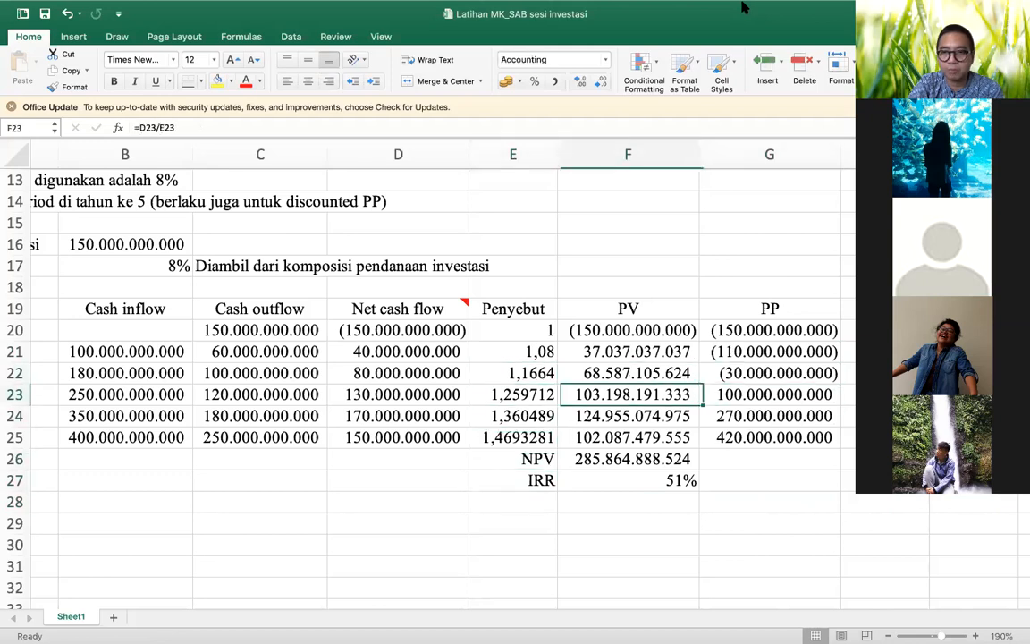
- Add the payback period result below the IRR row, with label PP in E28 and Year 3 in F28
{"action": "key", "text": "Right"}
{"action": "key", "text": "Right"}
{"action": "key", "text": "Right"}
{"action": "key", "text": "Right"}
{"action": "key", "text": "Down"}
{"action": "key", "text": "Down"}
{"action": "key", "text": "Down"}
{"action": "key", "text": "Down"}
{"action": "key", "text": "Down"}
{"action": "type", "text": "PP"}
{"action": "key", "text": "Tab"}
{"action": "type", "text": "Year 3"}
{"action": "key", "text": "Return"}
- Right-align the PP label and its result in E28:F28
{"action": "key", "text": "Up"}
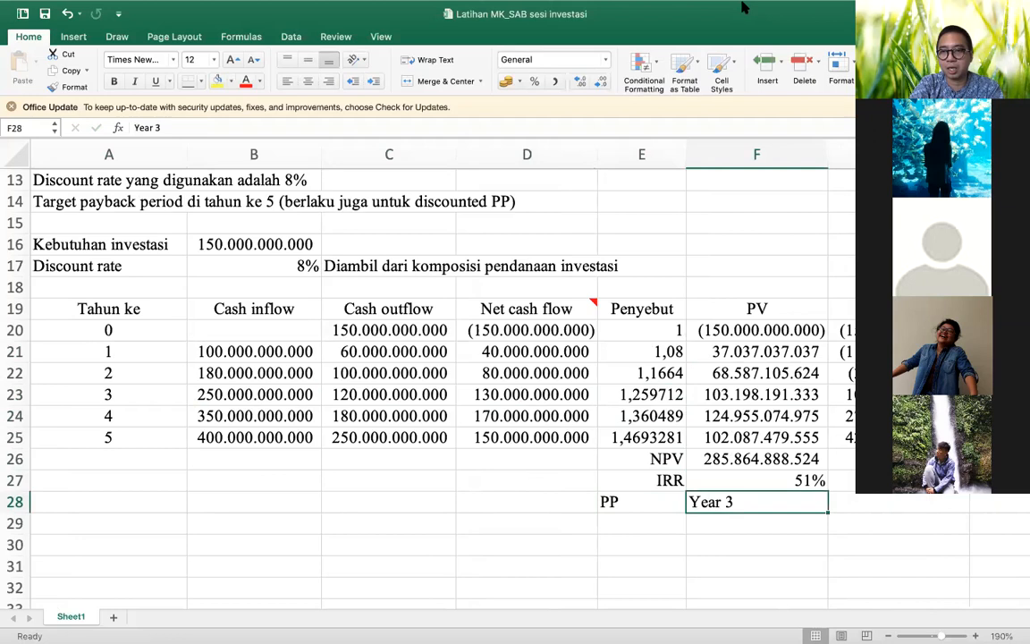
{"action": "key", "text": "shift+Left"}
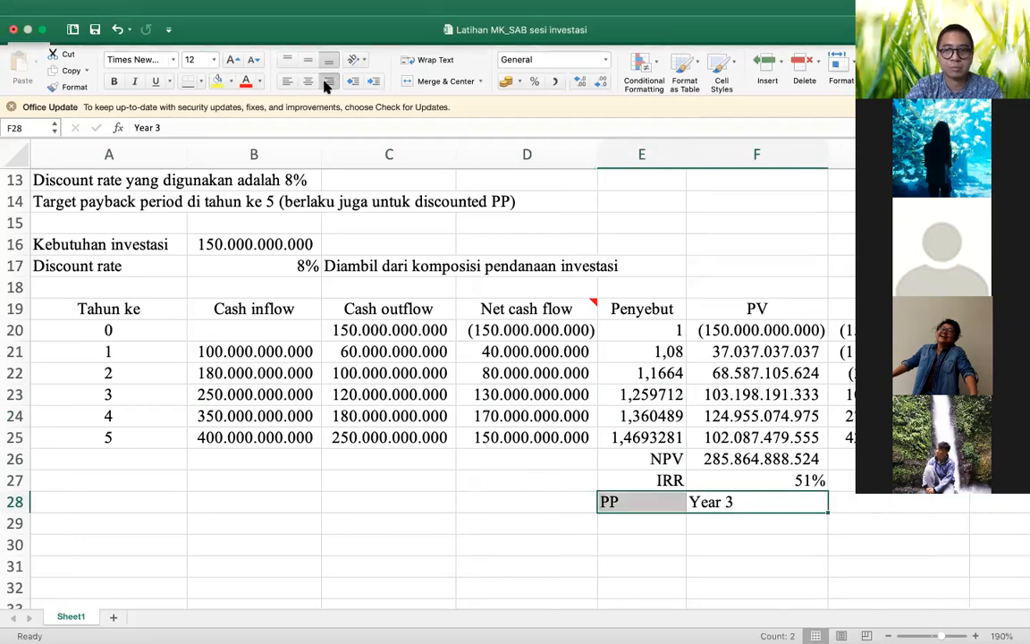
{"action": "left_click", "coordinate": [327, 81]}
- Add the centred column heading DPP in H19, beside the PP column
{"action": "scroll", "coordinate": [520, 370], "scroll_direction": "right", "scroll_amount": 10}
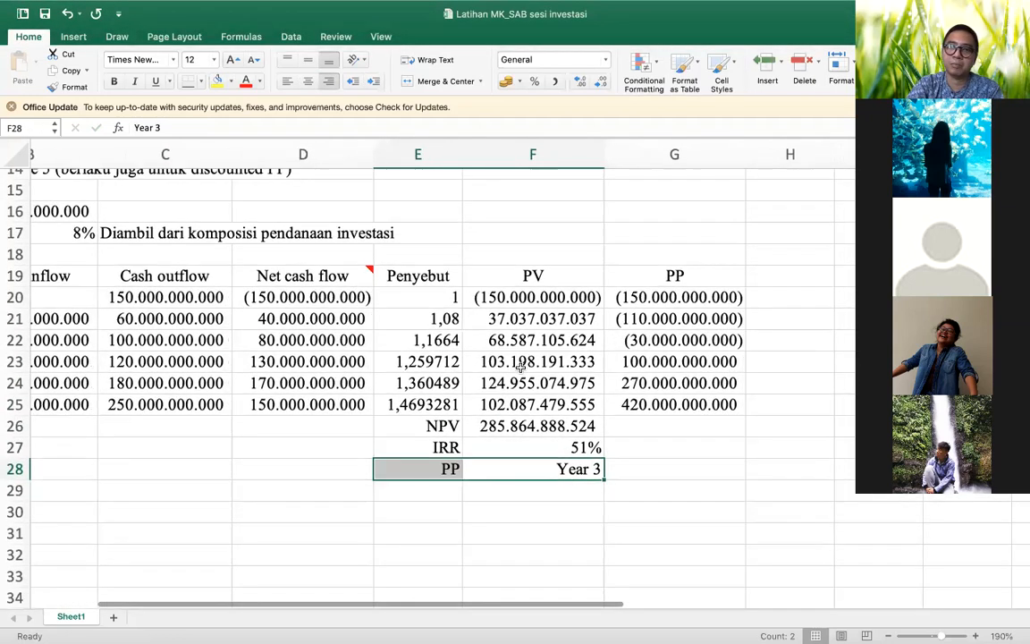
{"action": "left_click", "coordinate": [666, 298]}
{"action": "key", "text": "Down"}
{"action": "left_click", "coordinate": [637, 130]}
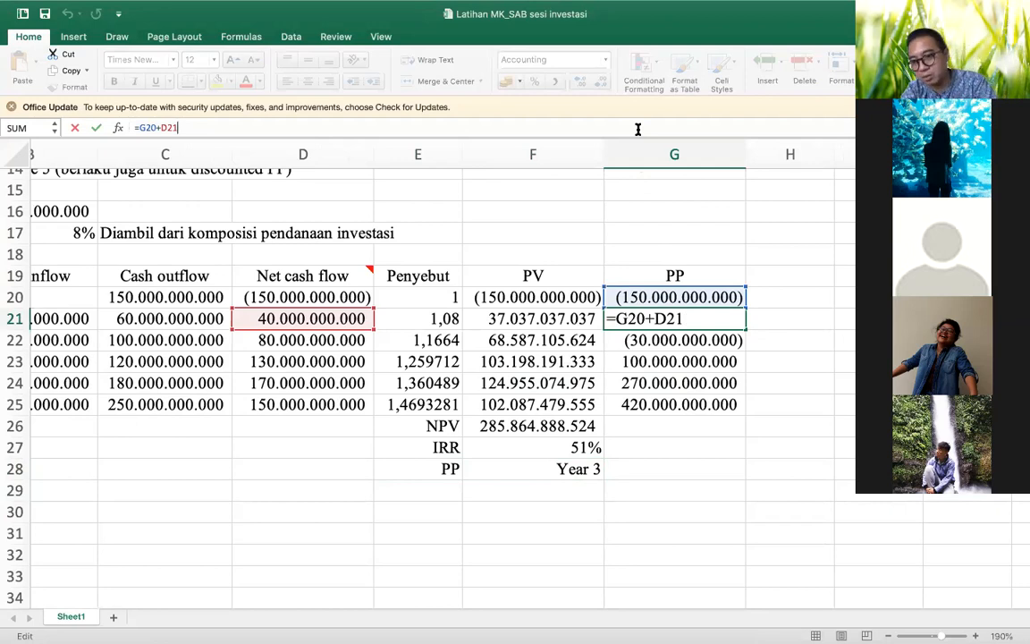
{"action": "key", "text": "Return"}
{"action": "key", "text": "Right"}
{"action": "key", "text": "Up"}
{"action": "key", "text": "Up"}
{"action": "key", "text": "Up"}
{"action": "type", "text": "DPP"}
{"action": "key", "text": "Return"}
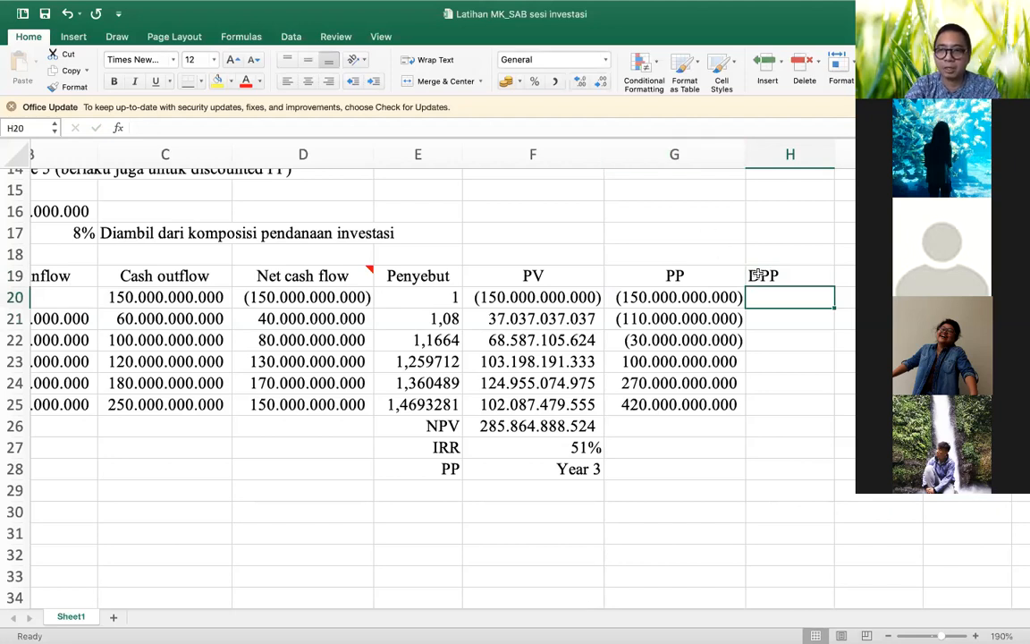
{"action": "key", "text": "Up"}
{"action": "left_click", "coordinate": [307, 80]}
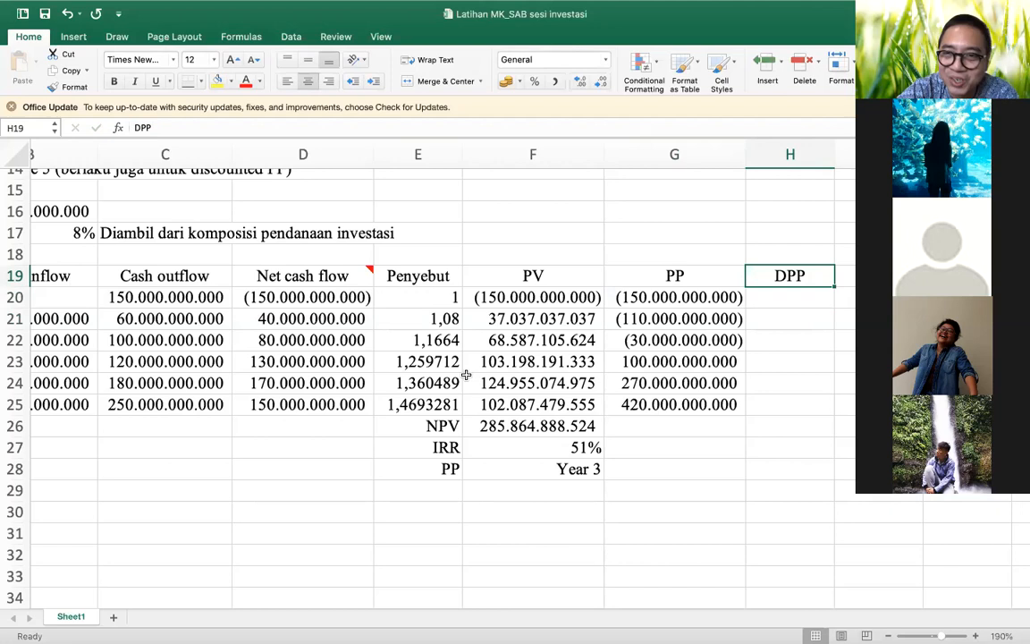
- Set the year 0 DPP value in H20 with the formula =F20
{"action": "key", "text": "Down"}
{"action": "type", "text": "="}
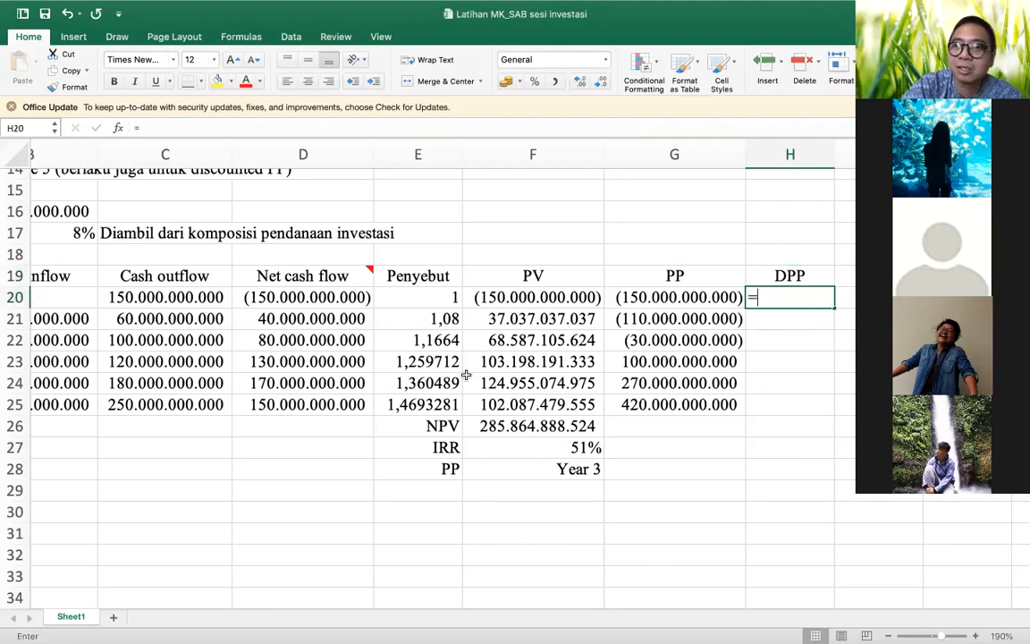
{"action": "key", "text": "Left"}
{"action": "key", "text": "Left"}
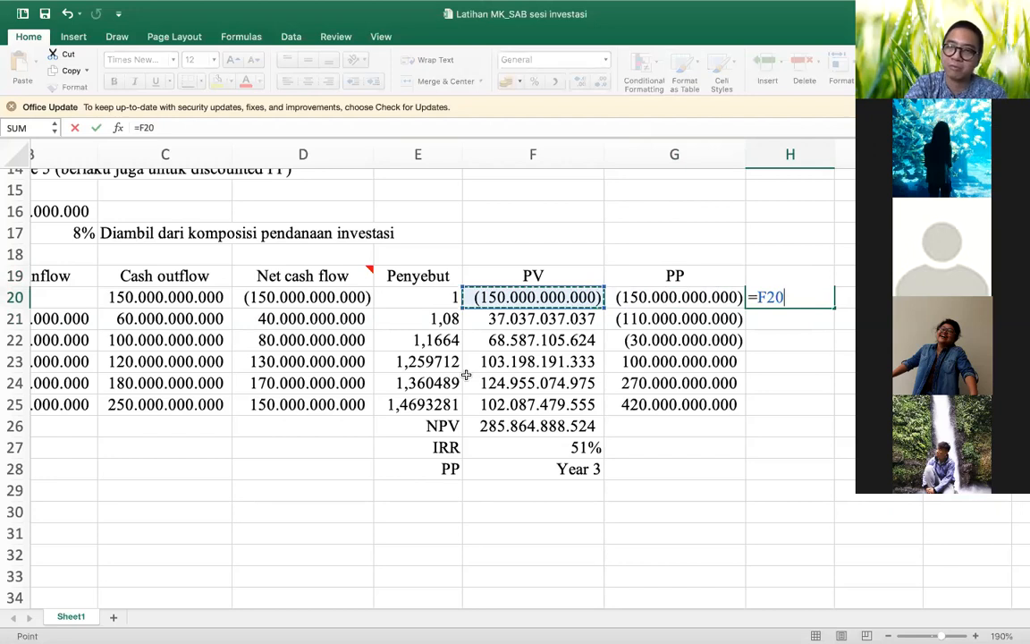
{"action": "key", "text": "Return"}
- Calculate the year 1 cumulative discounted balance in H21 with =H20+F21
{"action": "type", "text": "="}
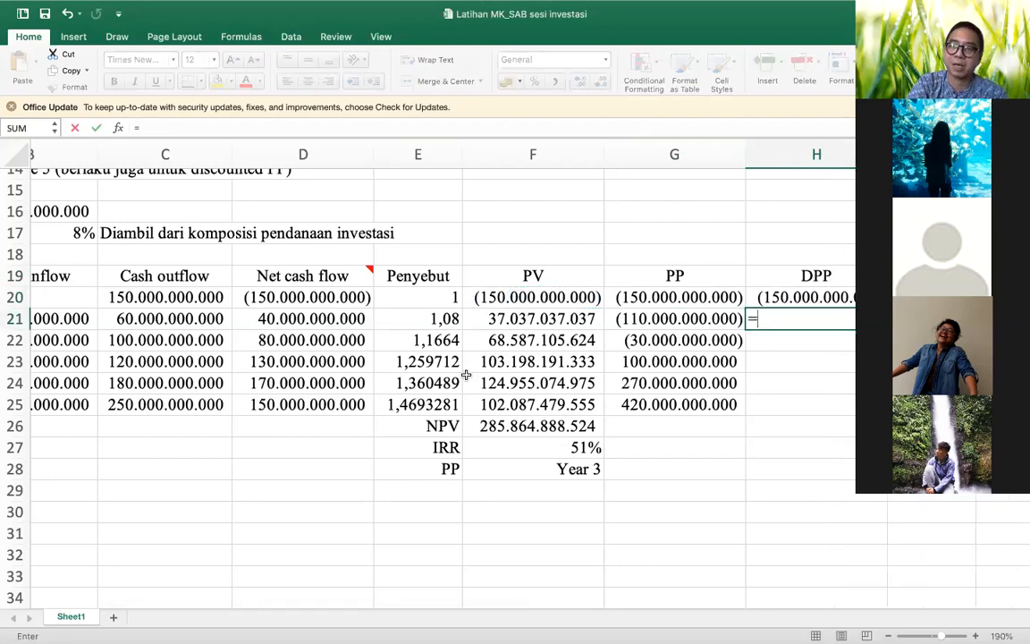
{"action": "key", "text": "Up"}
{"action": "type", "text": "+"}
{"action": "key", "text": "Left"}
{"action": "key", "text": "Left"}
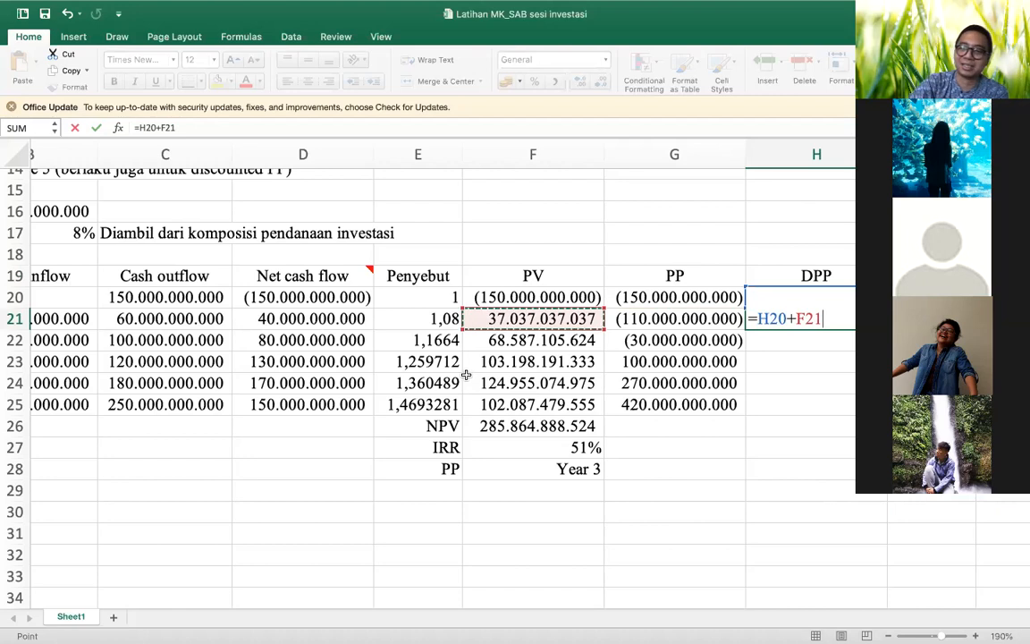
{"action": "key", "text": "Return"}
- Copy the cumulative discounted balance formula from H21 to years 2 to 5 in H22:H25
{"action": "key", "text": "Up"}
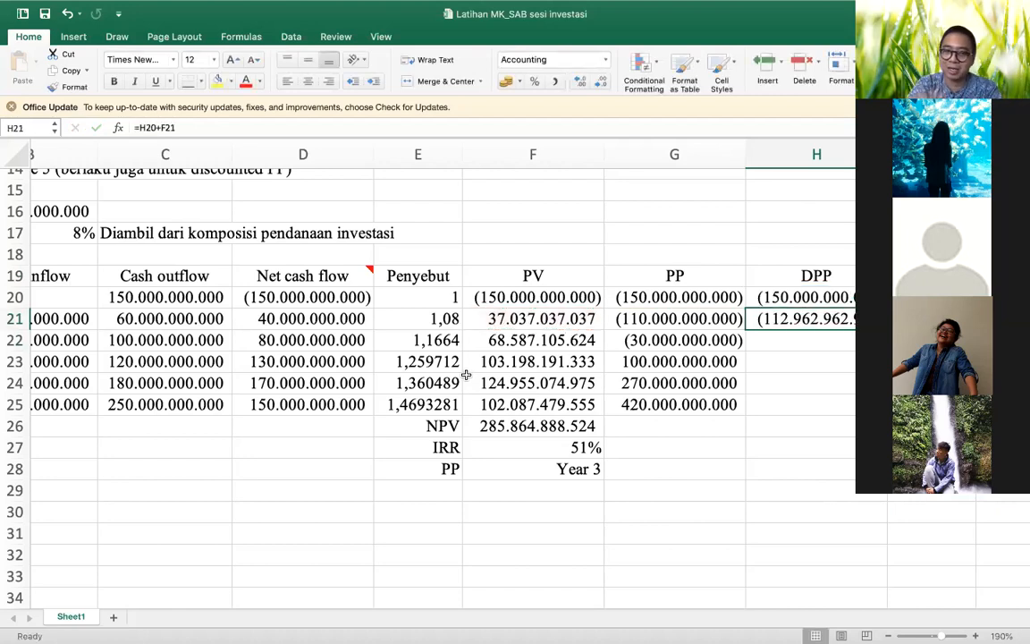
{"action": "key", "text": "super+c"}
{"action": "key", "text": "Down"}
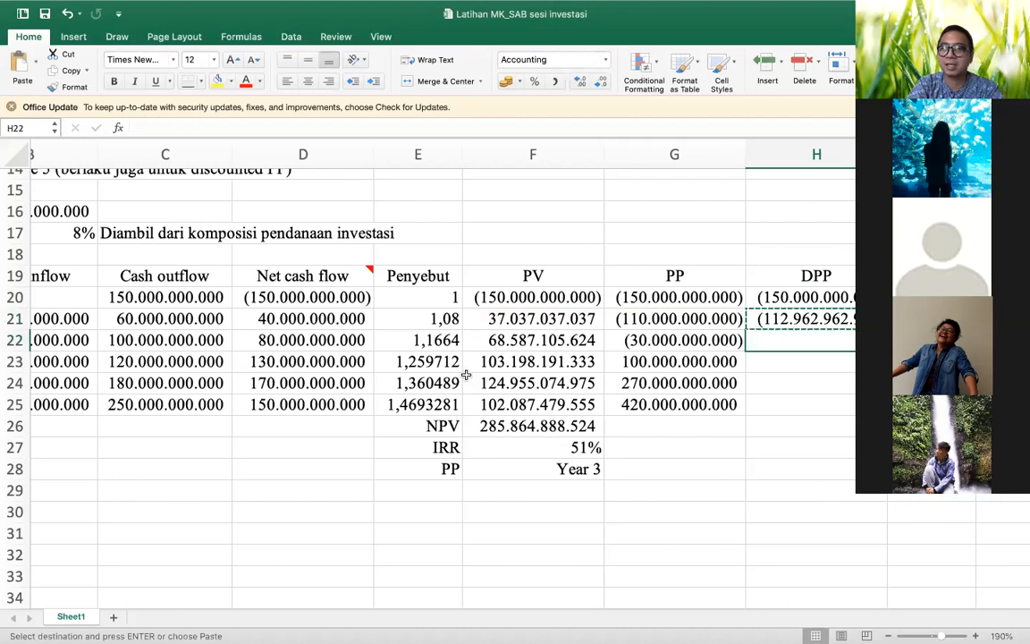
{"action": "key", "text": "shift+Down"}
{"action": "key", "text": "shift+Down"}
{"action": "key", "text": "shift+Down"}
{"action": "key", "text": "Return"}
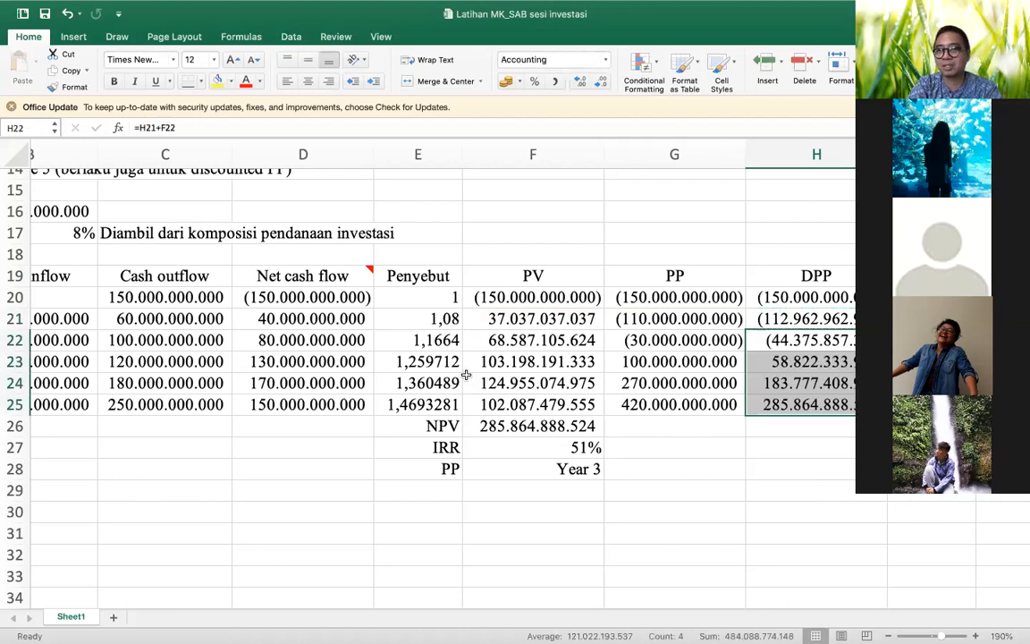
- Check which year in column A matches the first positive cumulative DPP balance
{"action": "key", "text": "Down"}
{"action": "key", "text": "Left"}
{"action": "key", "text": "Left"}
{"action": "key", "text": "Left"}
{"action": "key", "text": "Left"}
{"action": "key", "text": "Left"}
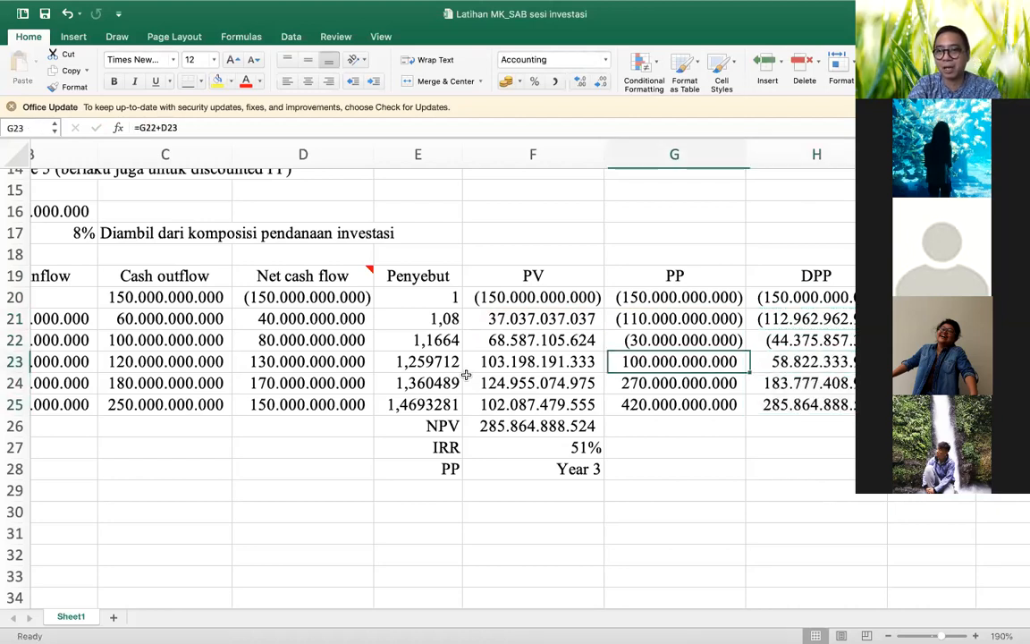
{"action": "key", "text": "Left"}
{"action": "key", "text": "Left"}
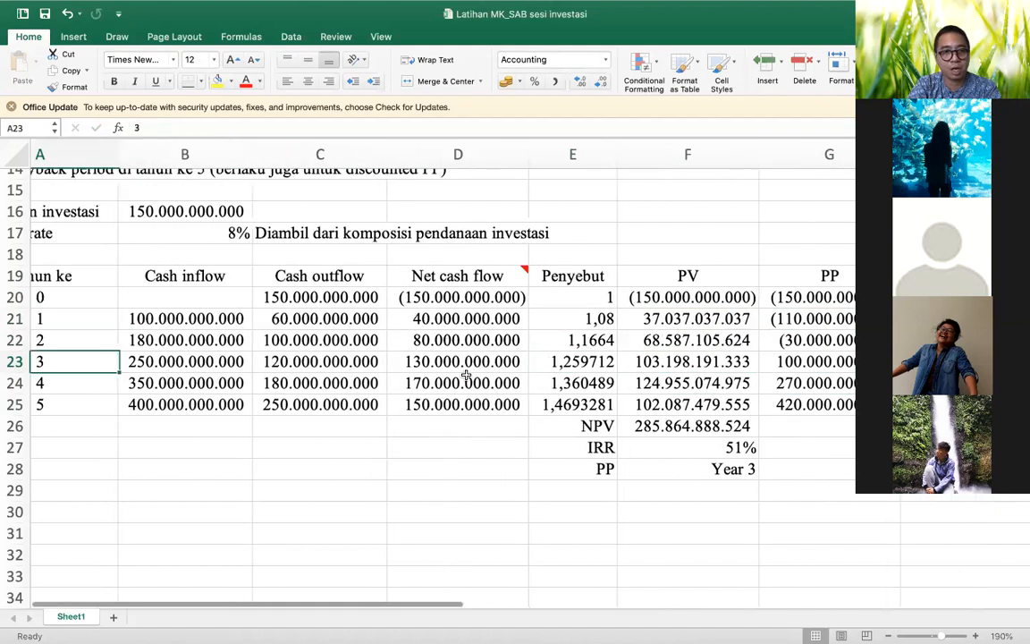
- Add the discounted payback result below the PP row, with label DPP in E29 and Year 3 in F29
{"action": "key", "text": "Right"}
{"action": "key", "text": "Right"}
{"action": "key", "text": "Right"}
{"action": "key", "text": "Right"}
{"action": "key", "text": "Down"}
{"action": "key", "text": "Down"}
{"action": "key", "text": "Down"}
{"action": "key", "text": "Down"}
{"action": "key", "text": "Down"}
{"action": "key", "text": "Down"}
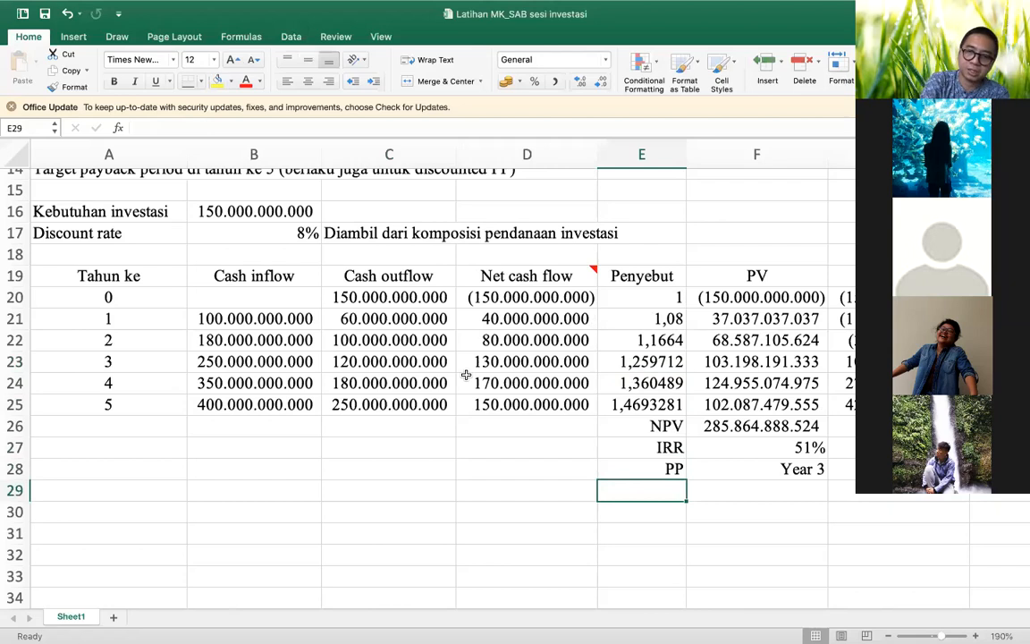
{"action": "type", "text": "DPP"}
{"action": "key", "text": "Return"}
{"action": "key", "text": "Up"}
{"action": "key", "text": "Right"}
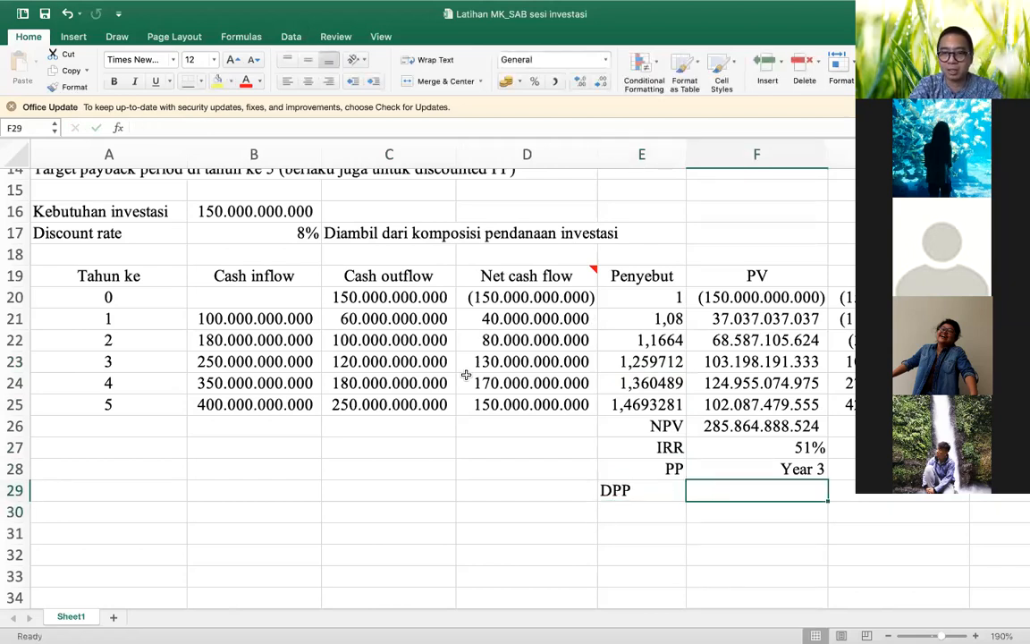
{"action": "type", "text": "Year 3"}
{"action": "key", "text": "Return"}
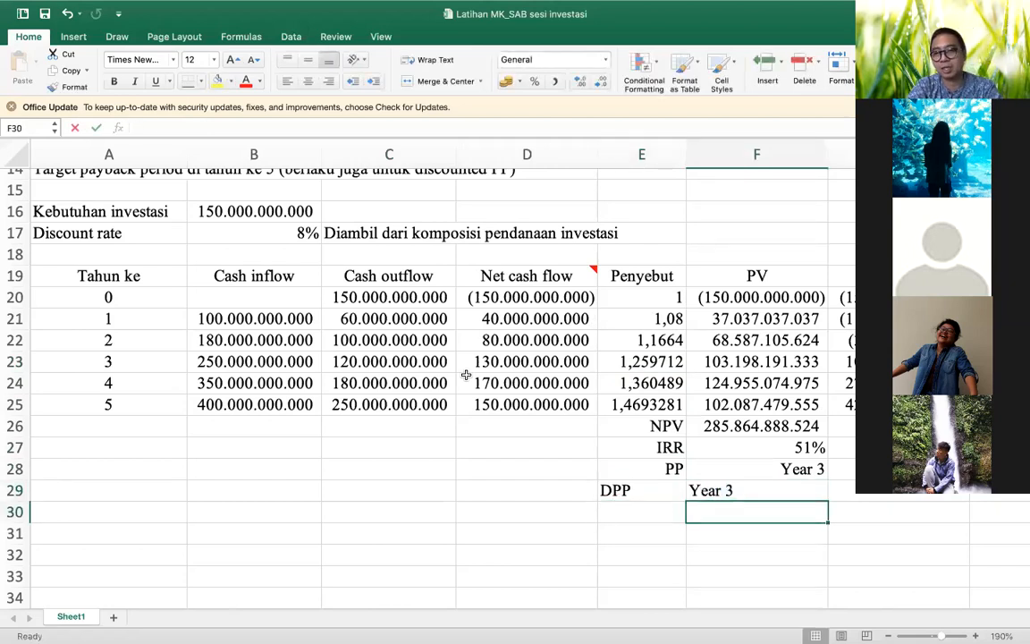
- Right-align the DPP label and its result in E29:F29
{"action": "key", "text": "Up"}
{"action": "key", "text": "shift+Left"}
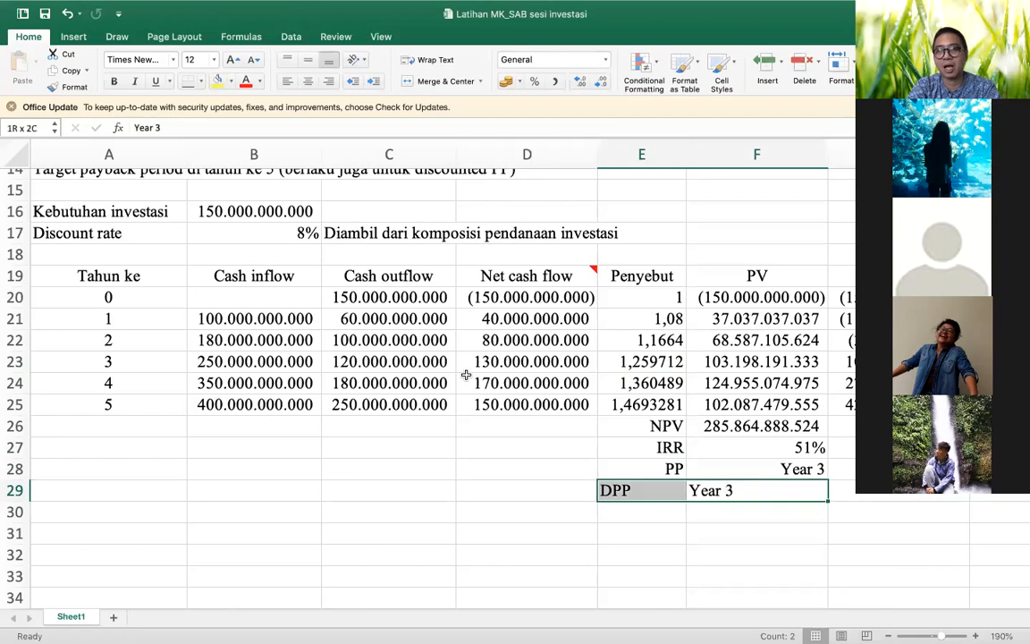
{"action": "left_click", "coordinate": [328, 81]}
- Enter the label PI in E30 below the DPP label
{"action": "scroll", "coordinate": [525, 341], "scroll_direction": "right", "scroll_amount": 5}
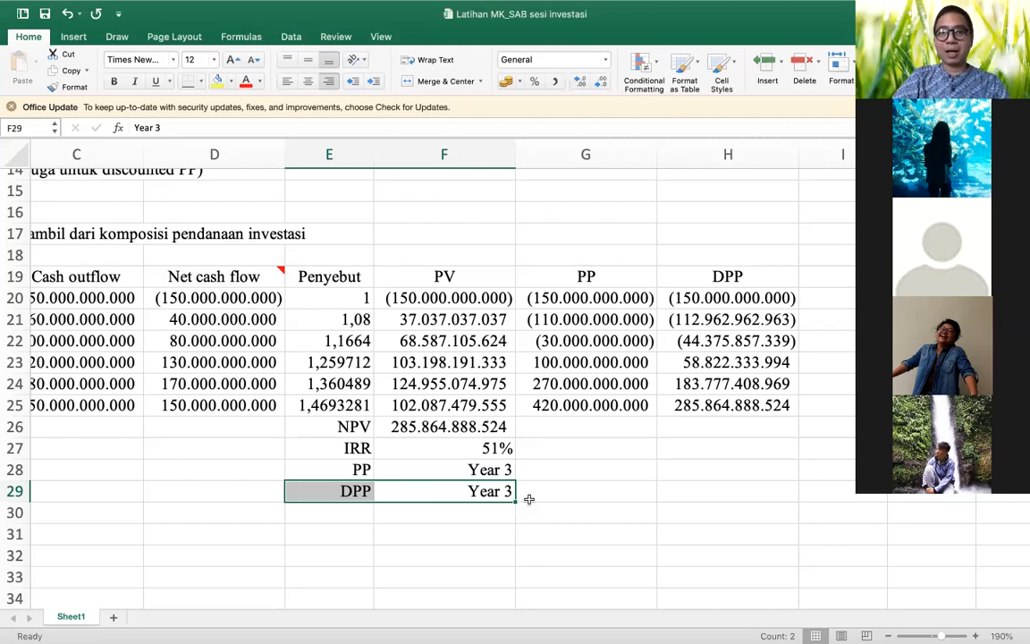
{"action": "key", "text": "Down"}
{"action": "key", "text": "Left"}
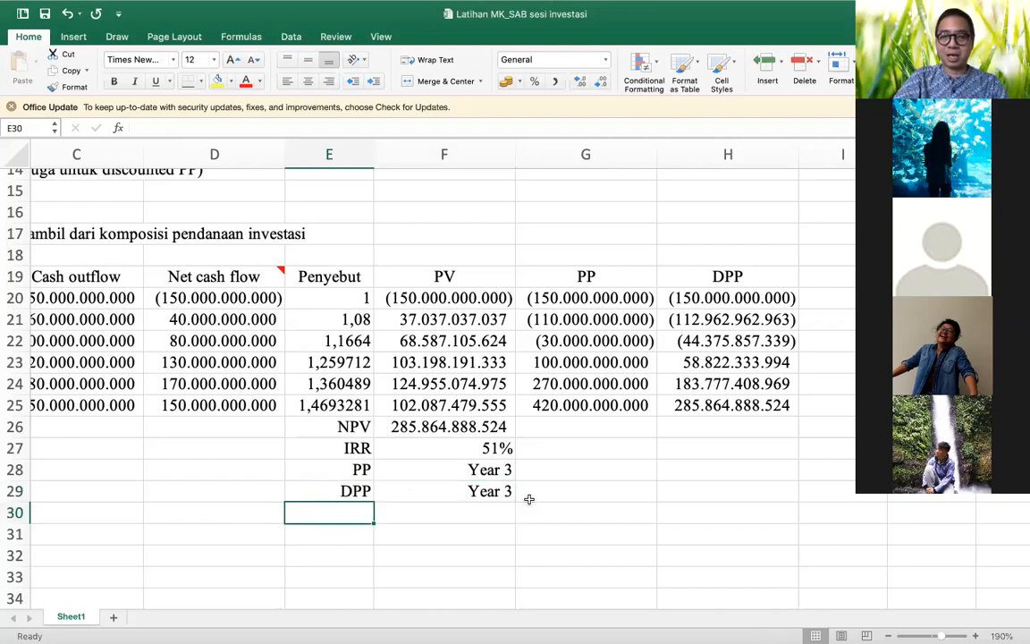
{"action": "type", "text": "PI"}
{"action": "key", "text": "Return"}
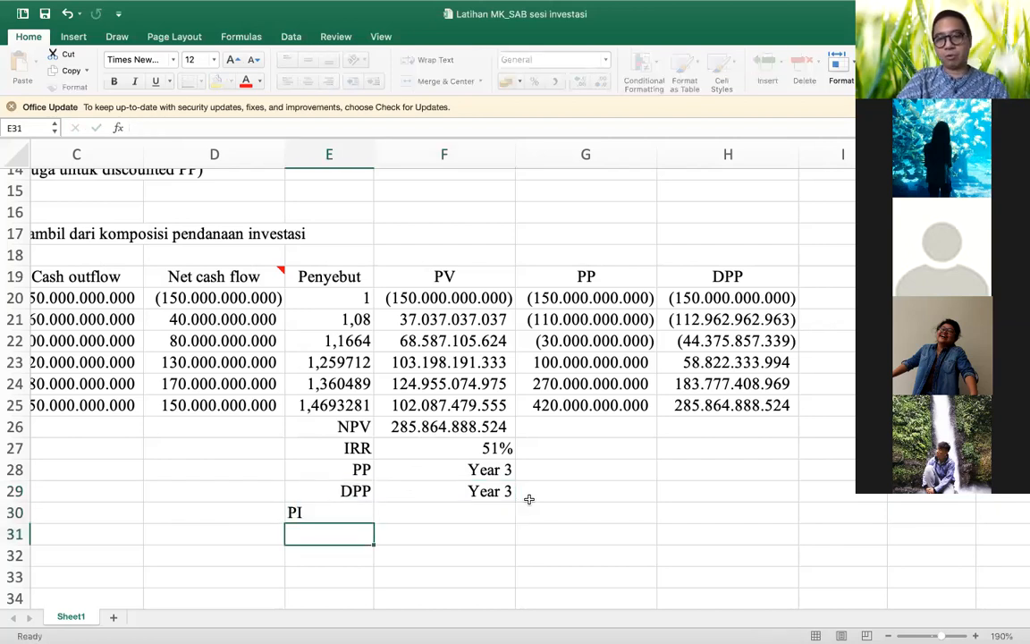
- Calculate the PI in F30 by dividing the year 1 to 5 present values by the initial outflow, using =(SUM(F21:F25))/C20
{"action": "key", "text": "Up"}
{"action": "key", "text": "Right"}
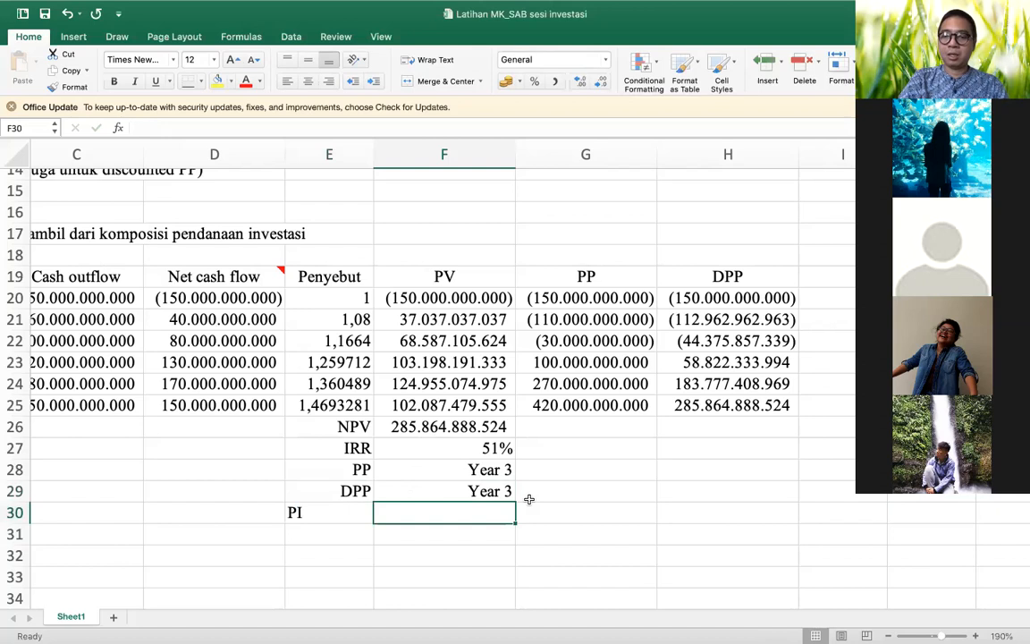
{"action": "type", "text": "="}
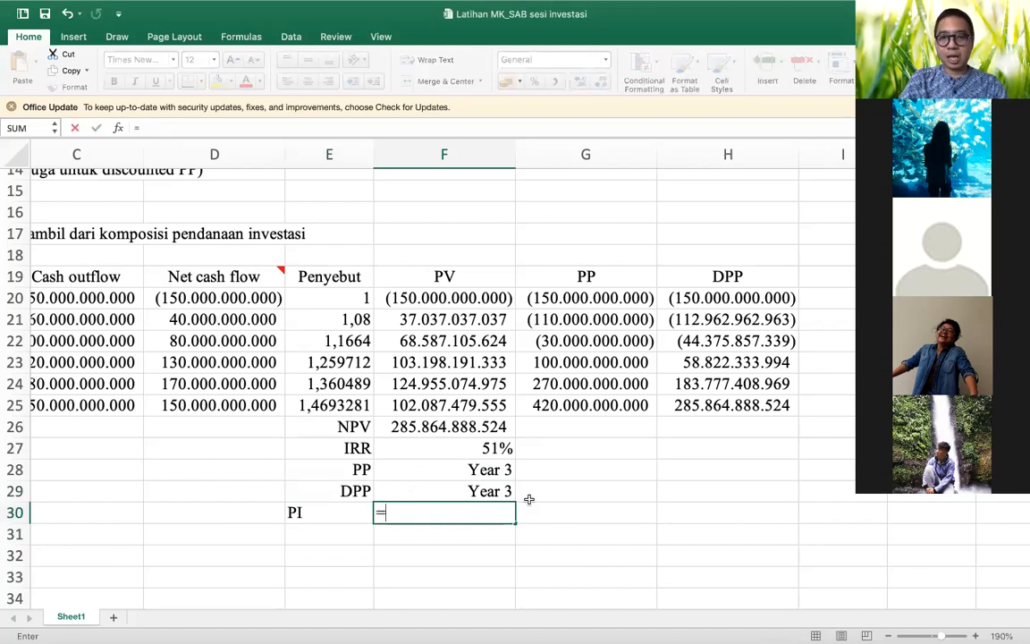
{"action": "type", "text": "(sum"}
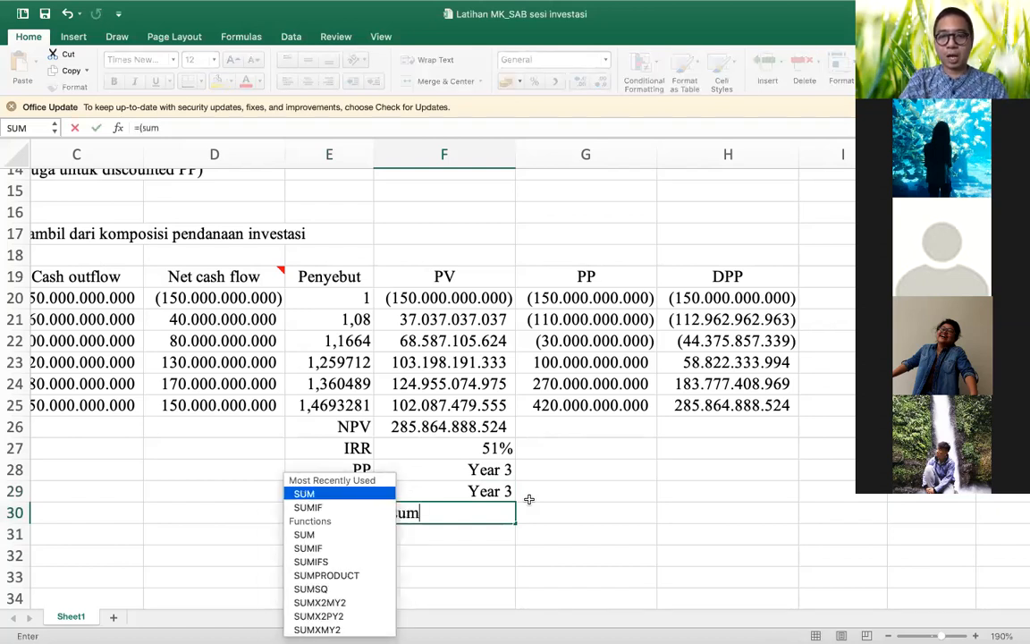
{"action": "type", "text": "("}
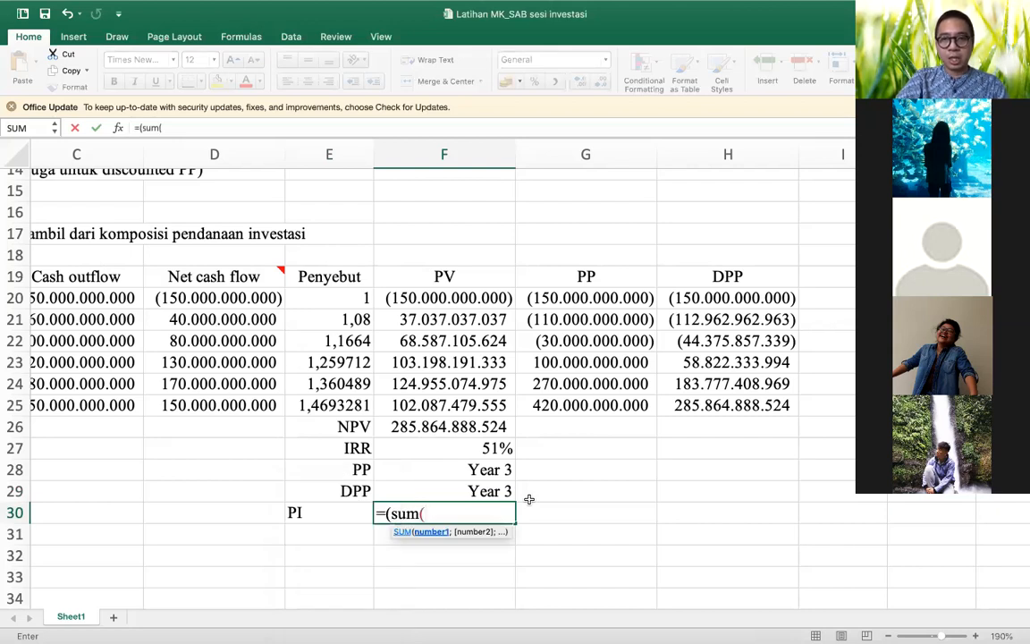
{"action": "key", "text": "Up"}
{"action": "key", "text": "Up"}
{"action": "key", "text": "Up"}
{"action": "key", "text": "Up"}
{"action": "key", "text": "Up"}
{"action": "key", "text": "shift+Up"}
{"action": "key", "text": "shift+Up"}
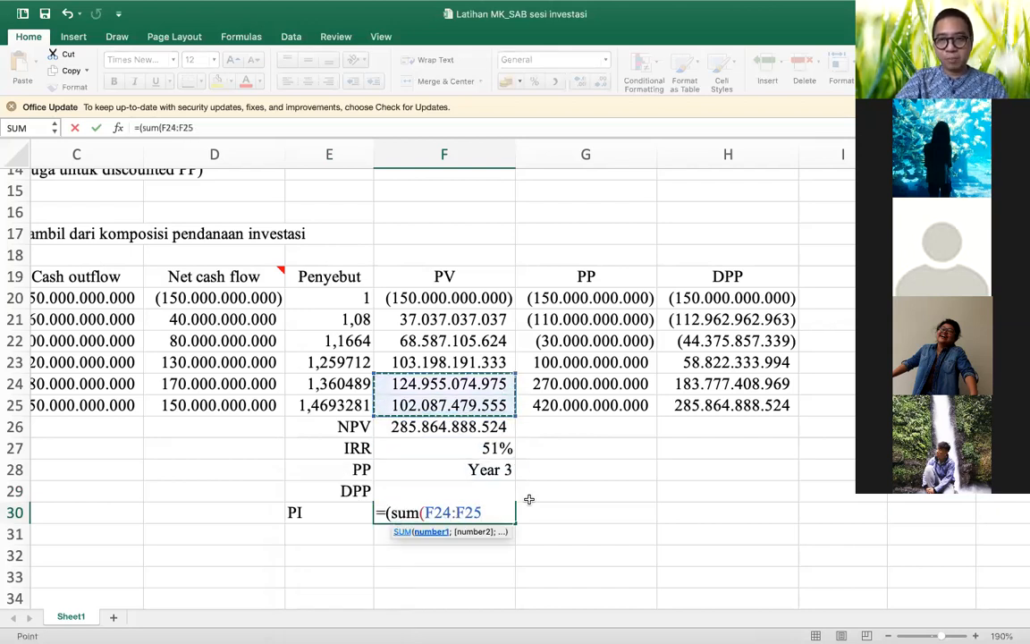
{"action": "key", "text": "shift+Up"}
{"action": "key", "text": "shift+Up"}
{"action": "type", "text": ")"}
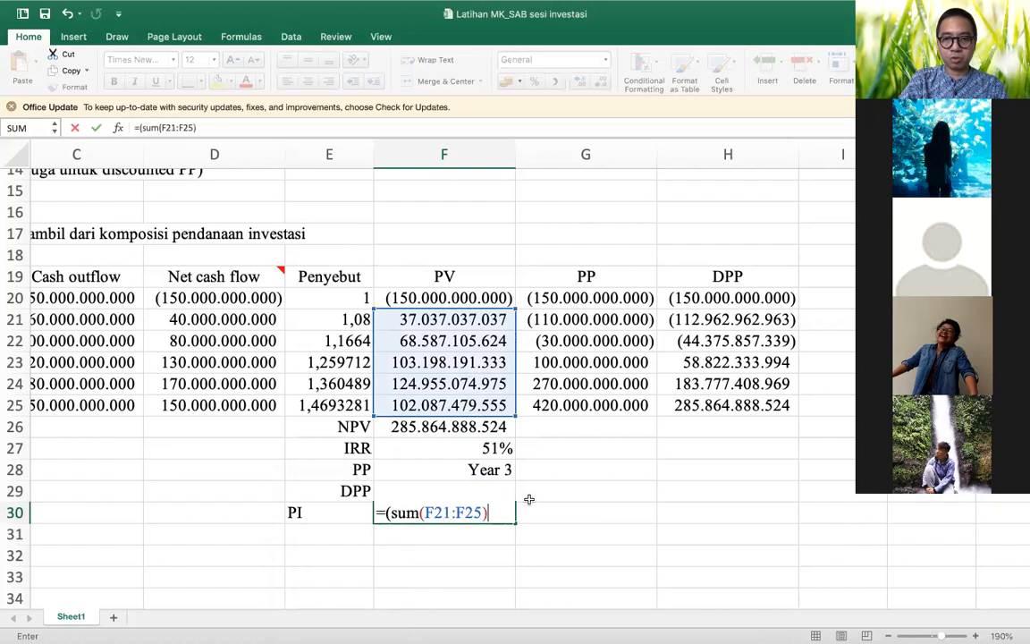
{"action": "type", "text": ")/"}
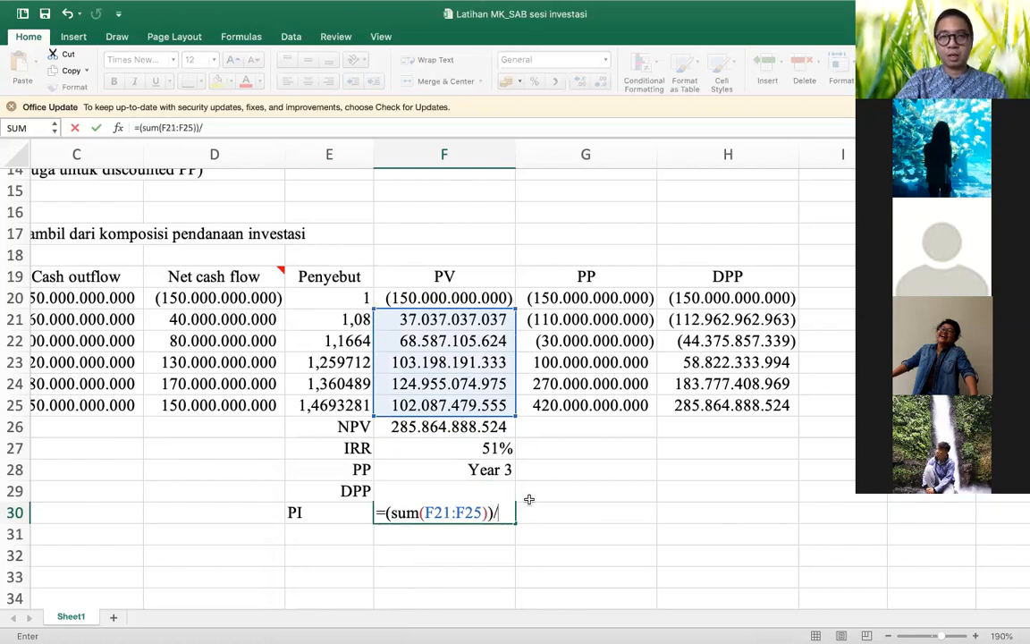
{"action": "key", "text": "Left"}
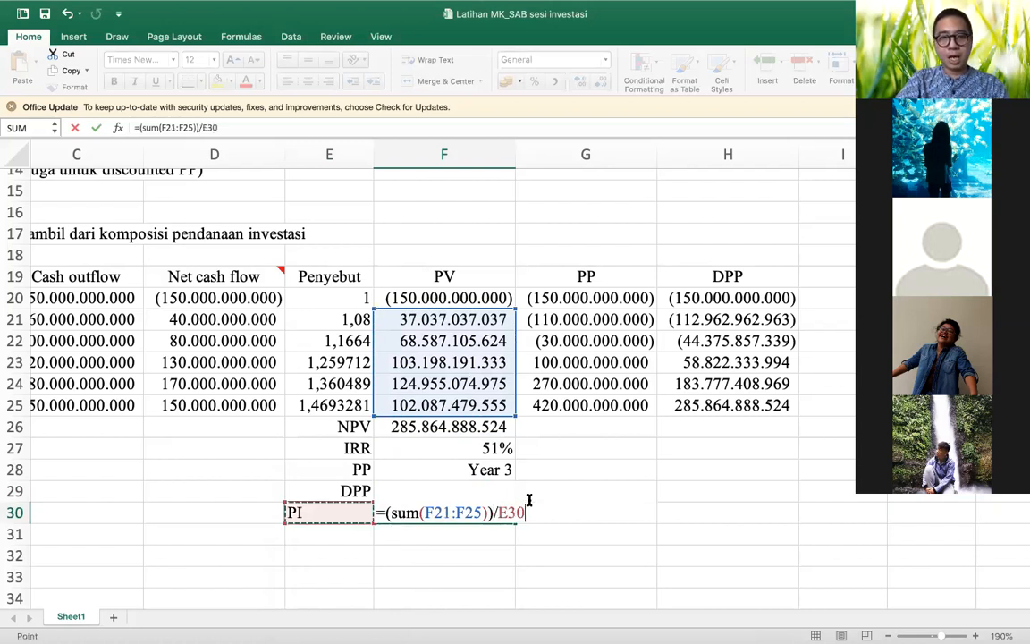
{"action": "key", "text": "Left"}
{"action": "key", "text": "Left"}
{"action": "key", "text": "Up"}
{"action": "key", "text": "Up"}
{"action": "key", "text": "Up"}
{"action": "key", "text": "Up"}
{"action": "key", "text": "Up"}
{"action": "key", "text": "Up"}
{"action": "key", "text": "Up"}
{"action": "key", "text": "Up"}
{"action": "key", "text": "Up"}
{"action": "key", "text": "Up"}
{"action": "key", "text": "Up"}
{"action": "key", "text": "Up"}
{"action": "key", "text": "Down"}
{"action": "key", "text": "Down"}
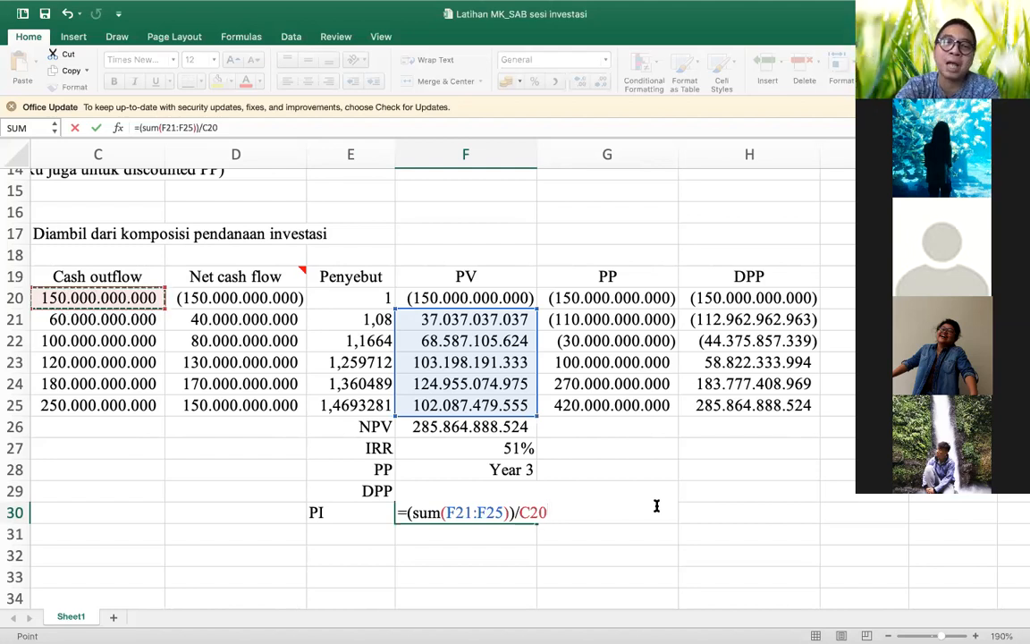
{"action": "key", "text": "Return"}
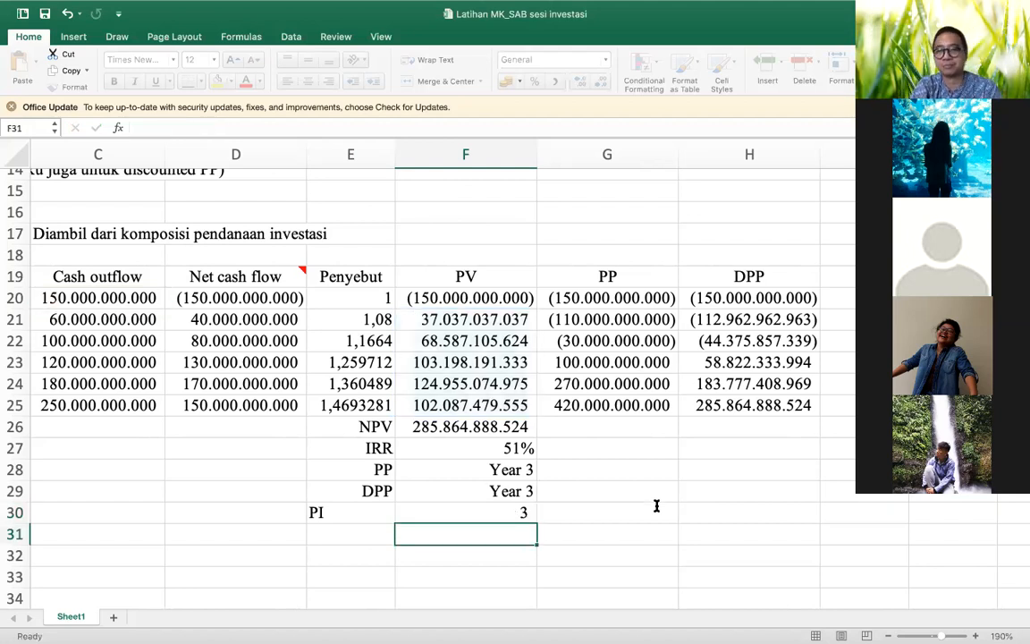
- Right-align the PI label and its value in E30:F30
{"action": "key", "text": "Up"}
{"action": "key", "text": "shift+Left"}
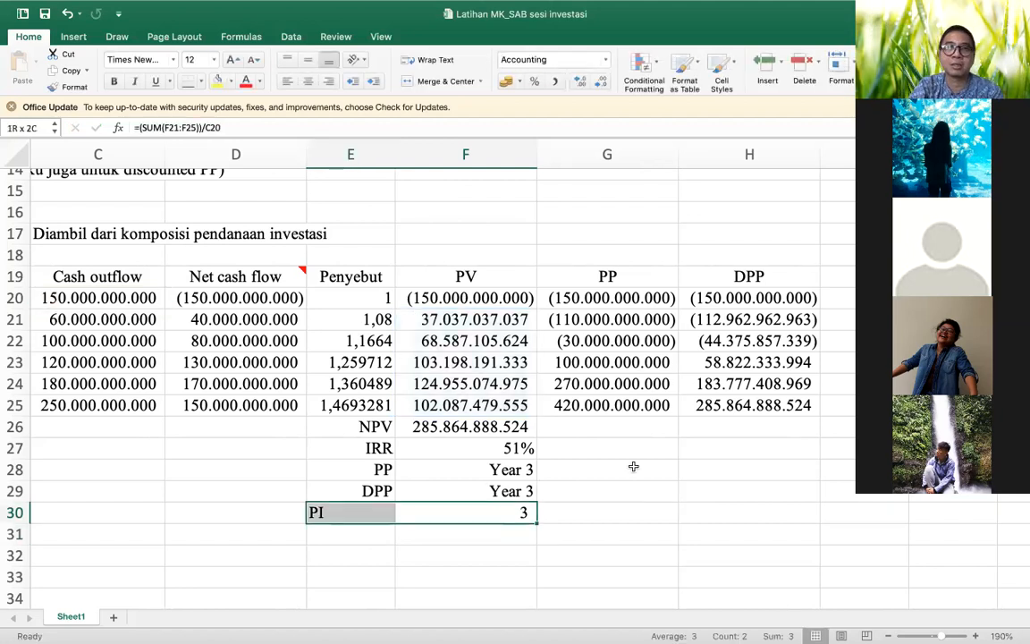
{"action": "left_click", "coordinate": [329, 80]}
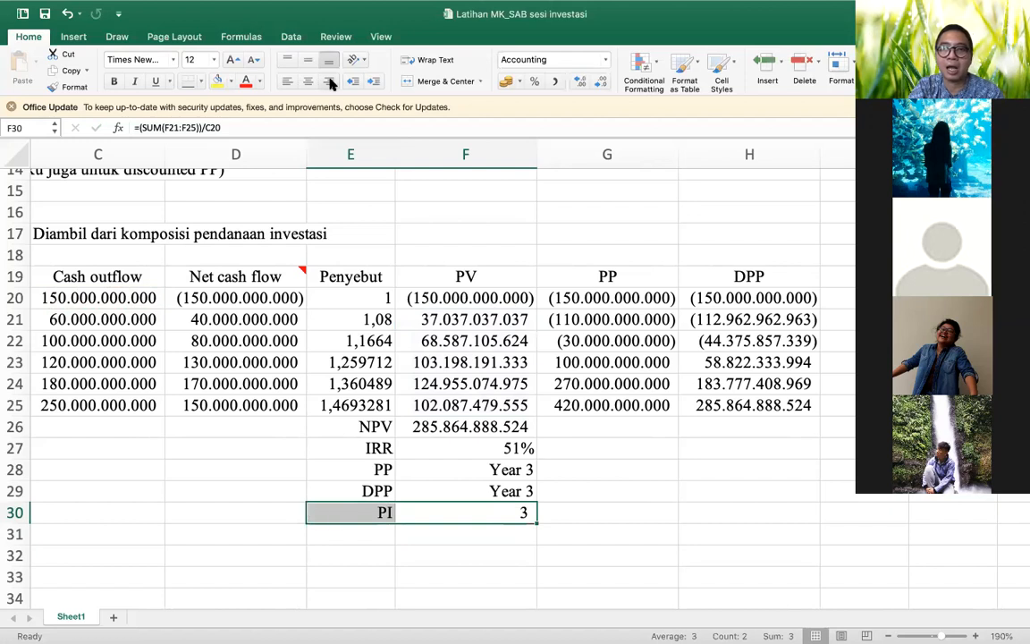
- Display the PI value in F30 with two decimal places
{"action": "left_click", "coordinate": [501, 513]}
{"action": "left_click", "coordinate": [577, 80]}
{"action": "left_click", "coordinate": [577, 80]}
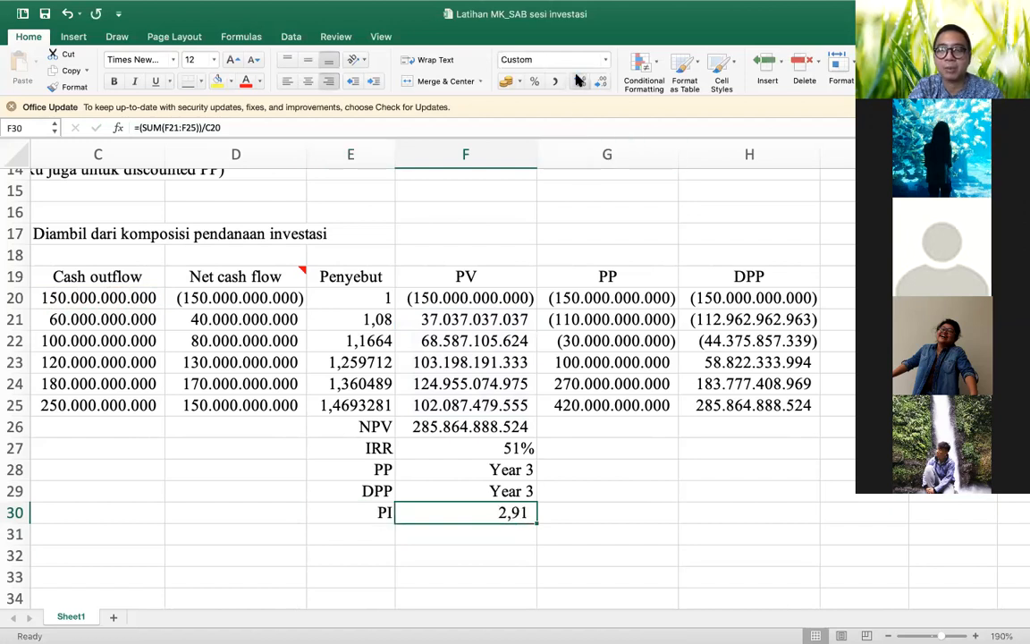
- Review the NPV, IRR, PP, DPP and PI results in E26:F30 row by row
{"action": "left_click", "coordinate": [569, 517]}
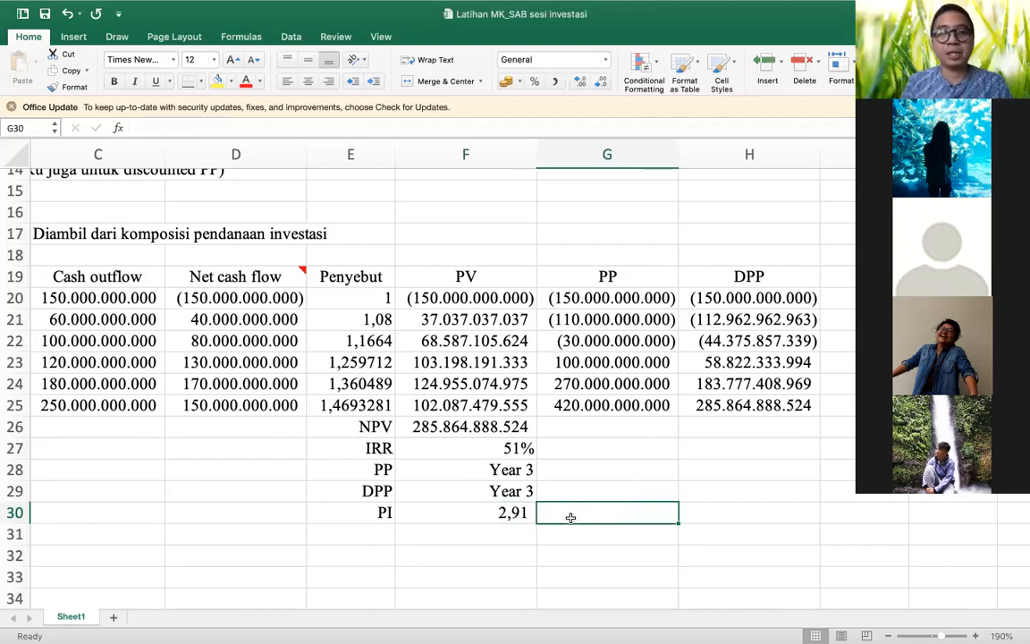
{"action": "key", "text": "Left"}
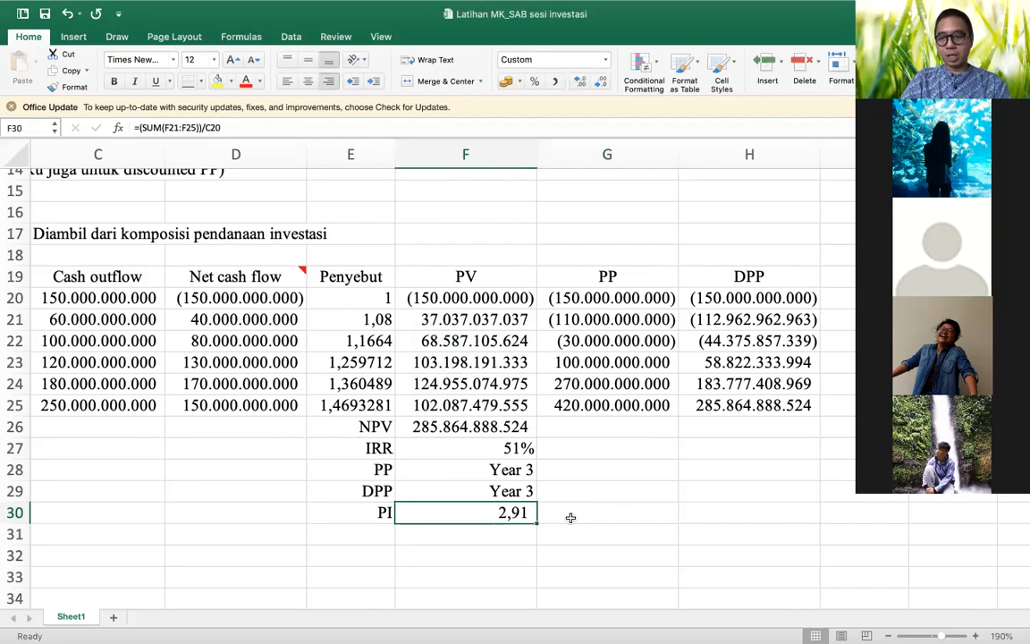
{"action": "key", "text": "Left"}
{"action": "key", "text": "Up"}
{"action": "key", "text": "Up"}
{"action": "key", "text": "Up"}
{"action": "key", "text": "Up"}
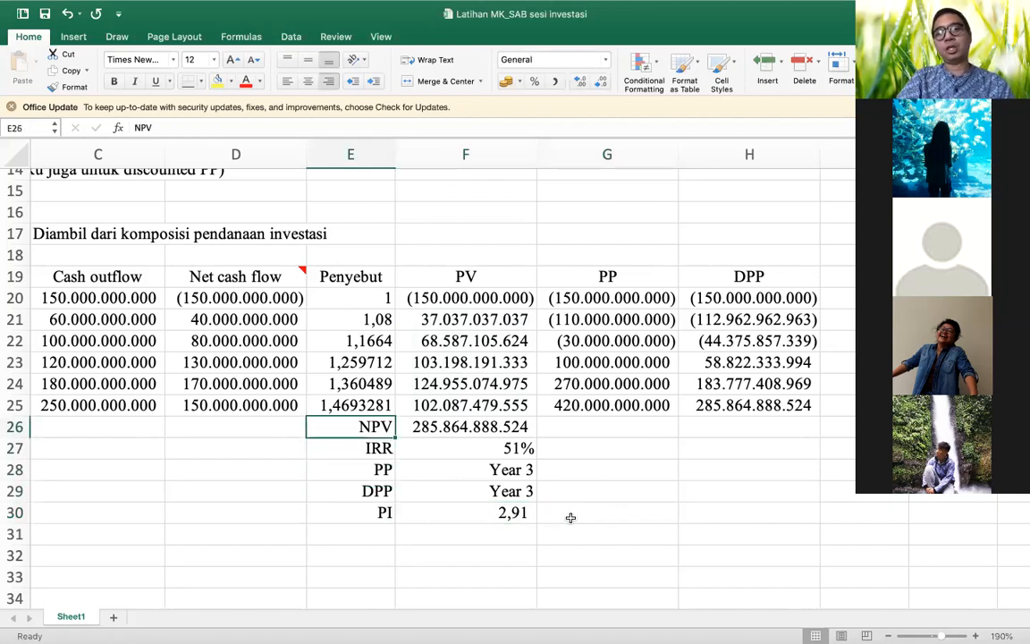
{"action": "key", "text": "shift+Right"}
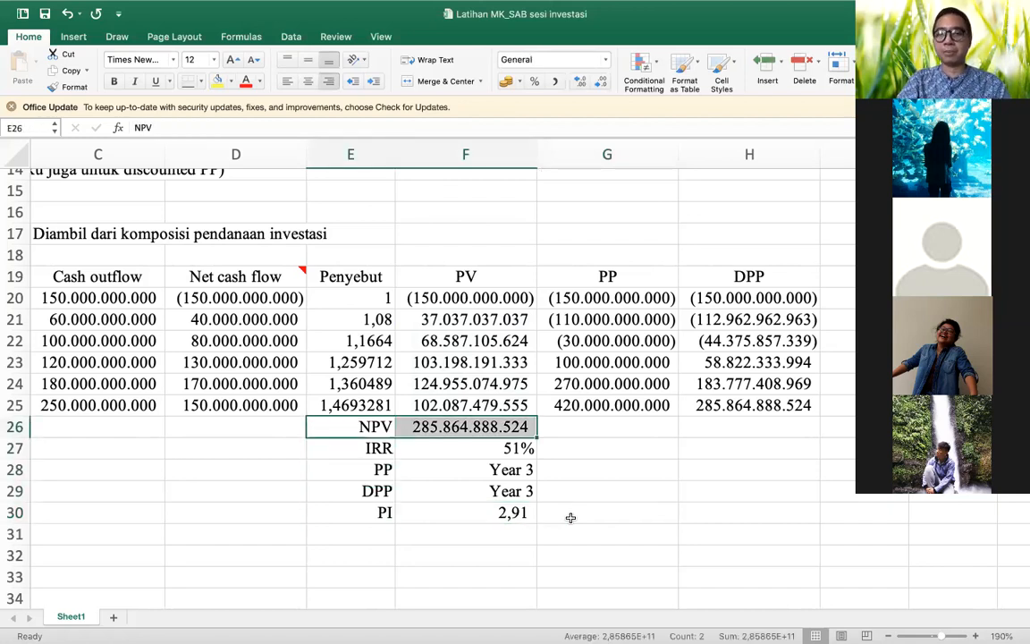
{"action": "key", "text": "Down"}
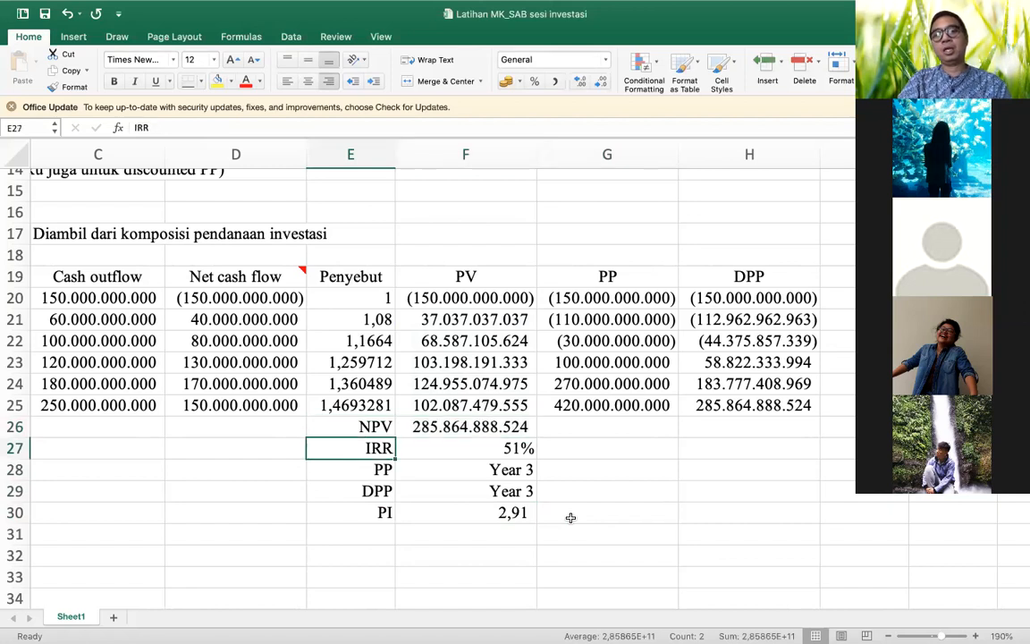
{"action": "key", "text": "shift+Right"}
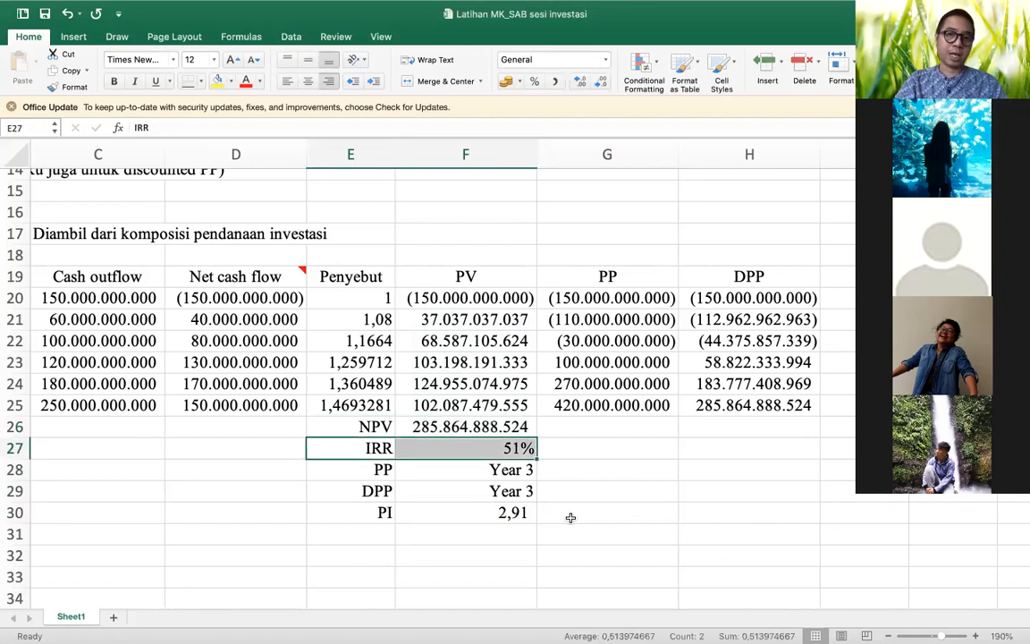
{"action": "key", "text": "Down"}
{"action": "key", "text": "shift+Right"}
{"action": "key", "text": "Down"}
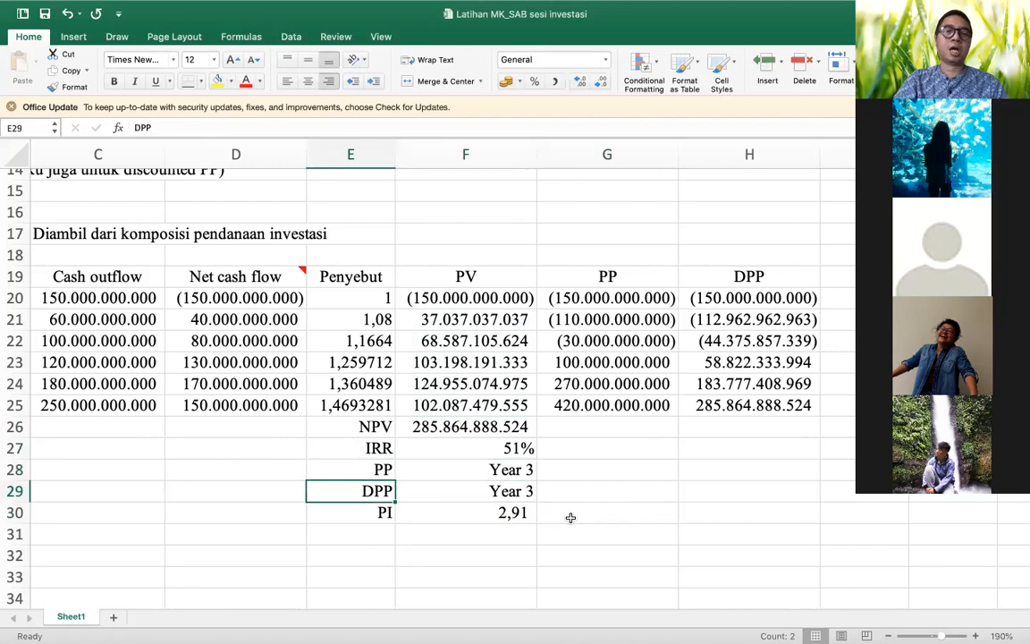
{"action": "key", "text": "shift+Right"}
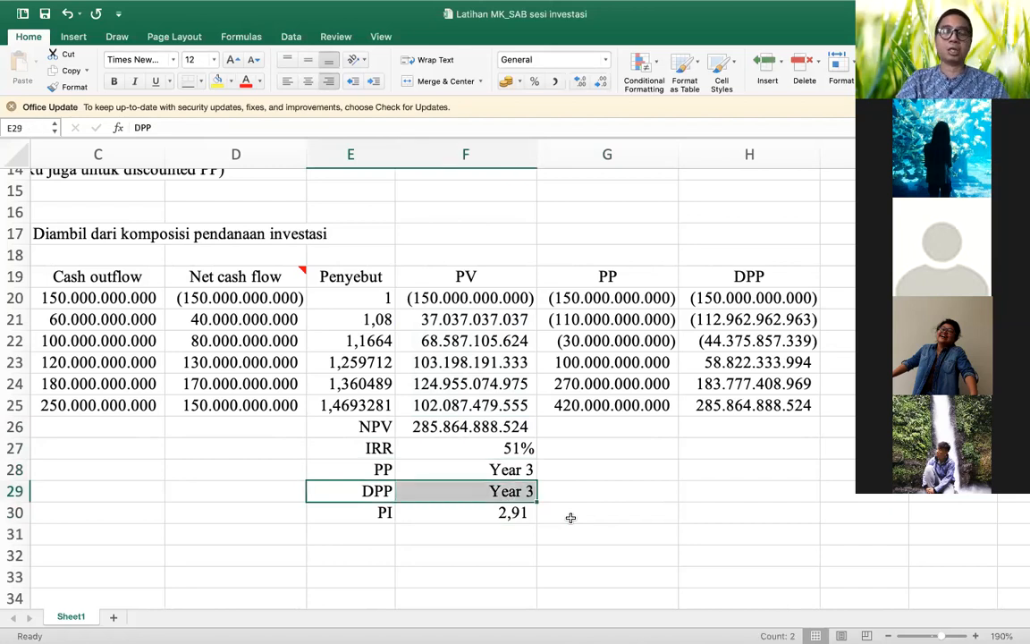
{"action": "key", "text": "Down"}
{"action": "key", "text": "shift+Right"}
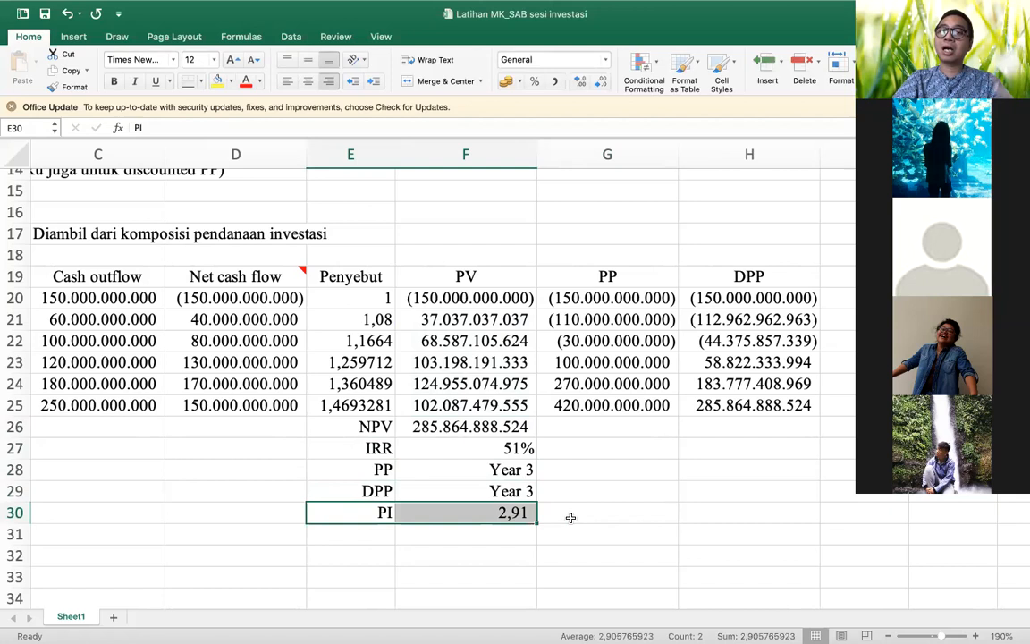
{"action": "key", "text": "Right"}
{"action": "key", "text": "Right"}
{"action": "key", "text": "Up"}
{"action": "key", "text": "Up"}
{"action": "key", "text": "Up"}
{"action": "key", "text": "Up"}
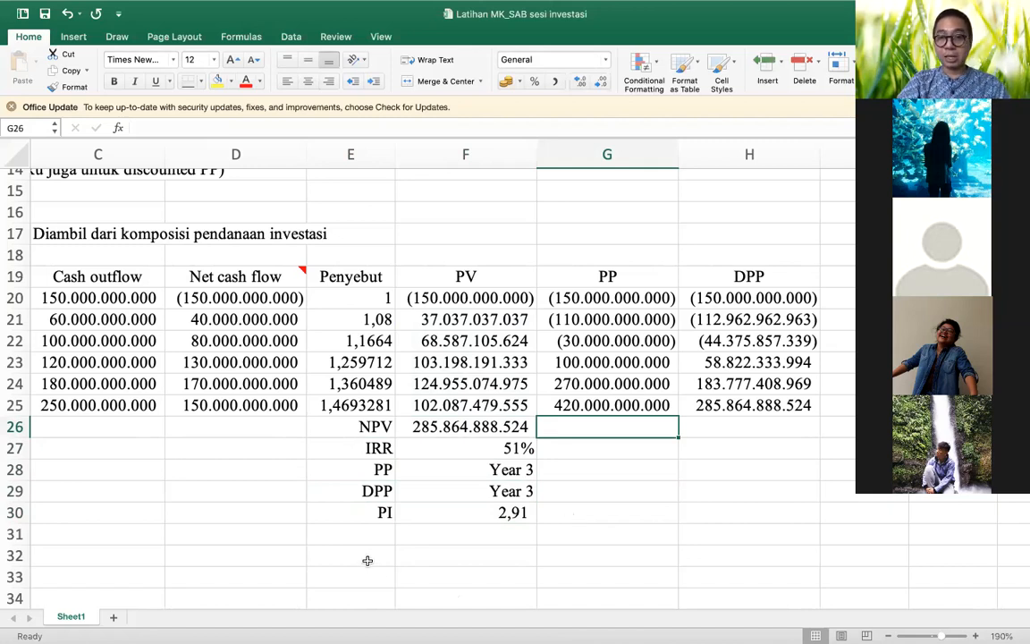
- Copy the results block E26:F30 and paste it as values only starting at A33
{"action": "left_click", "coordinate": [374, 426]}
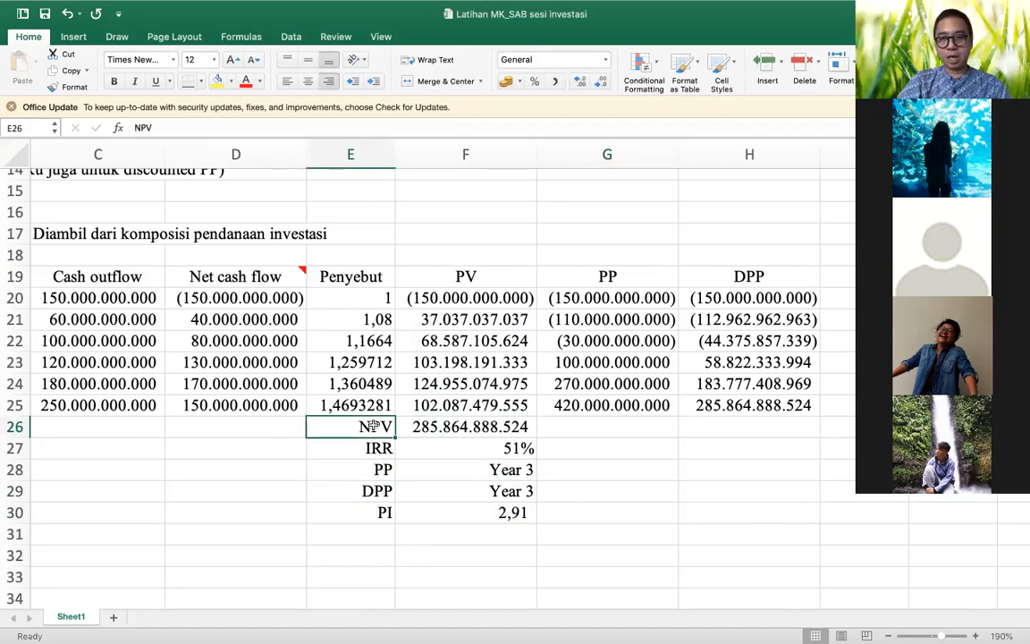
{"action": "mouse_move", "coordinate": [373, 426]}
{"action": "left_mouse_down"}
{"action": "mouse_move", "coordinate": [474, 428]}
{"action": "mouse_move", "coordinate": [474, 513]}
{"action": "left_mouse_up"}
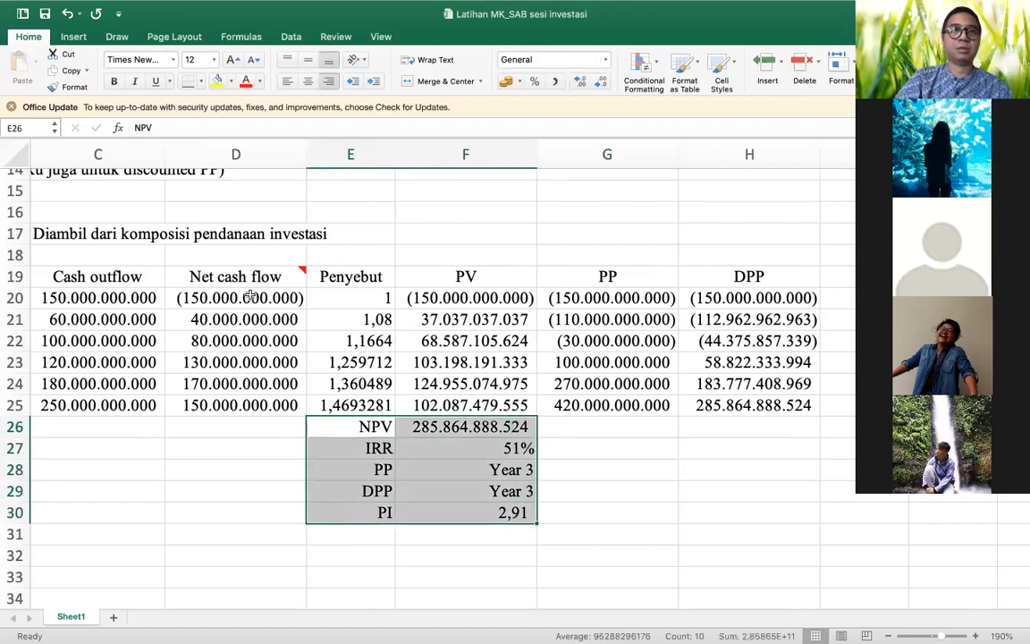
{"action": "left_click", "coordinate": [69, 70]}
{"action": "scroll", "coordinate": [120, 417], "scroll_direction": "left", "scroll_amount": 5}
{"action": "scroll", "coordinate": [121, 417], "scroll_direction": "down", "scroll_amount": 2}
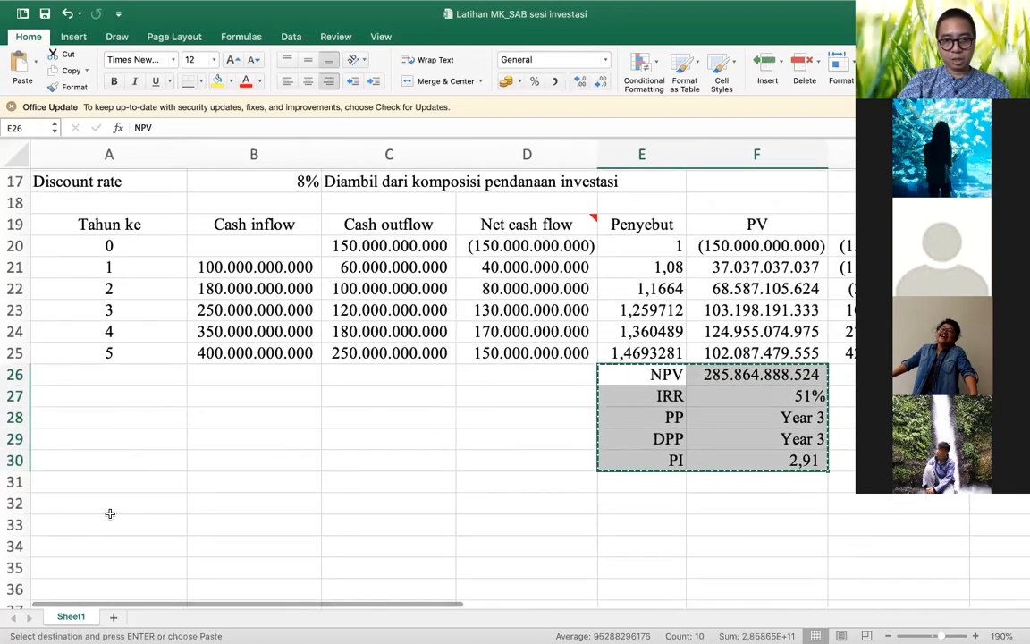
{"action": "left_click", "coordinate": [110, 519]}
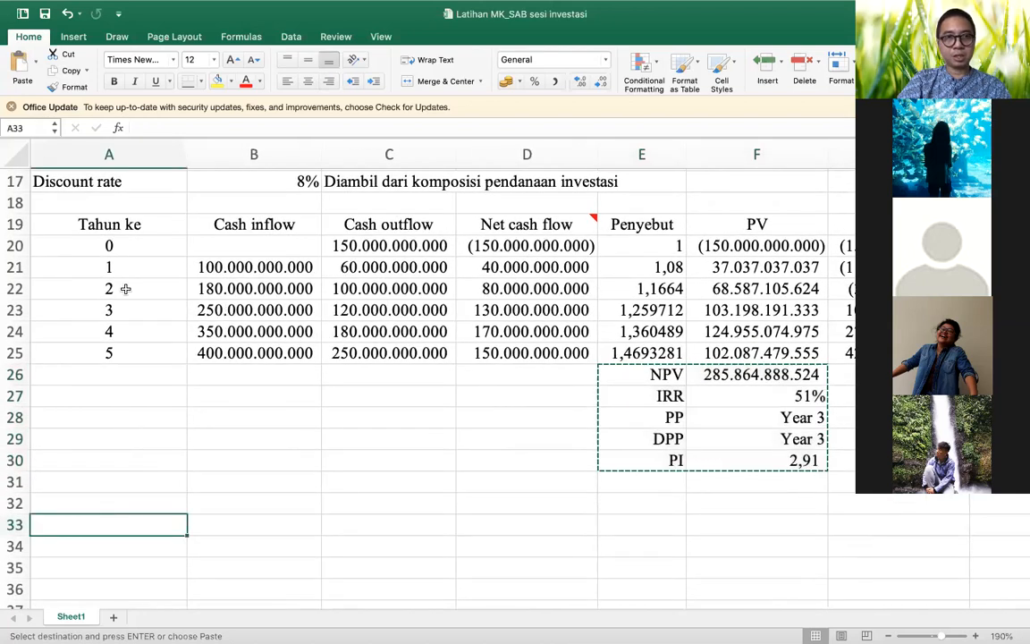
{"action": "left_click", "coordinate": [17, 67]}
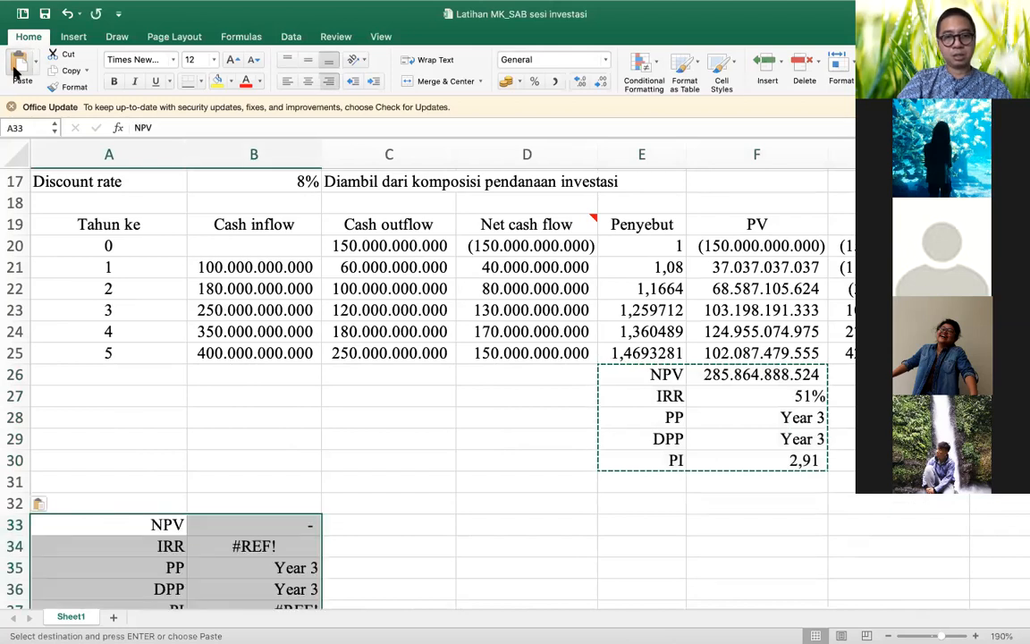
{"action": "left_click", "coordinate": [67, 14]}
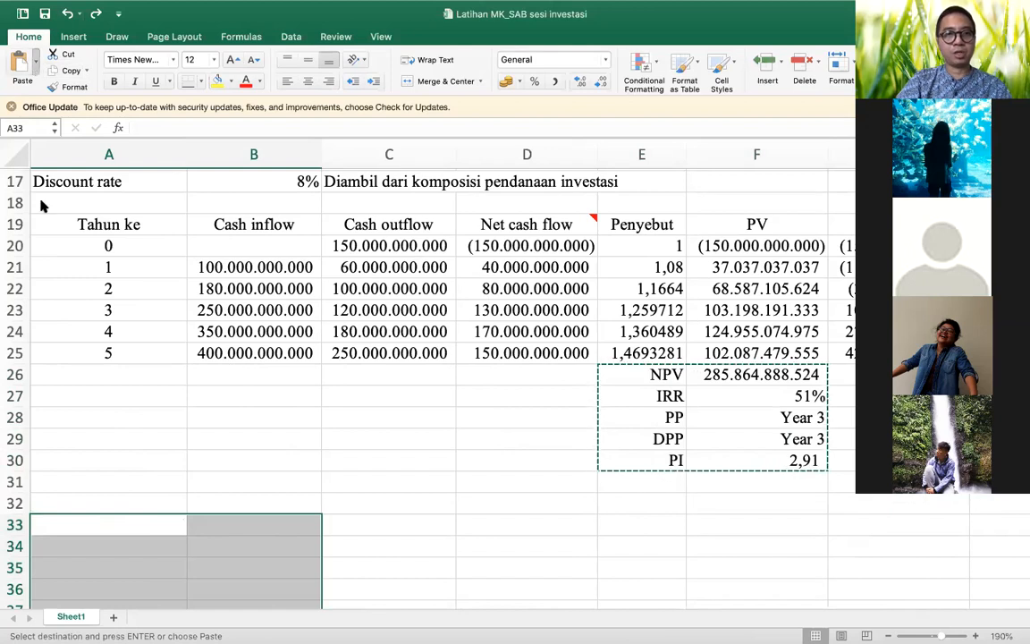
{"action": "key", "text": "super+v"}
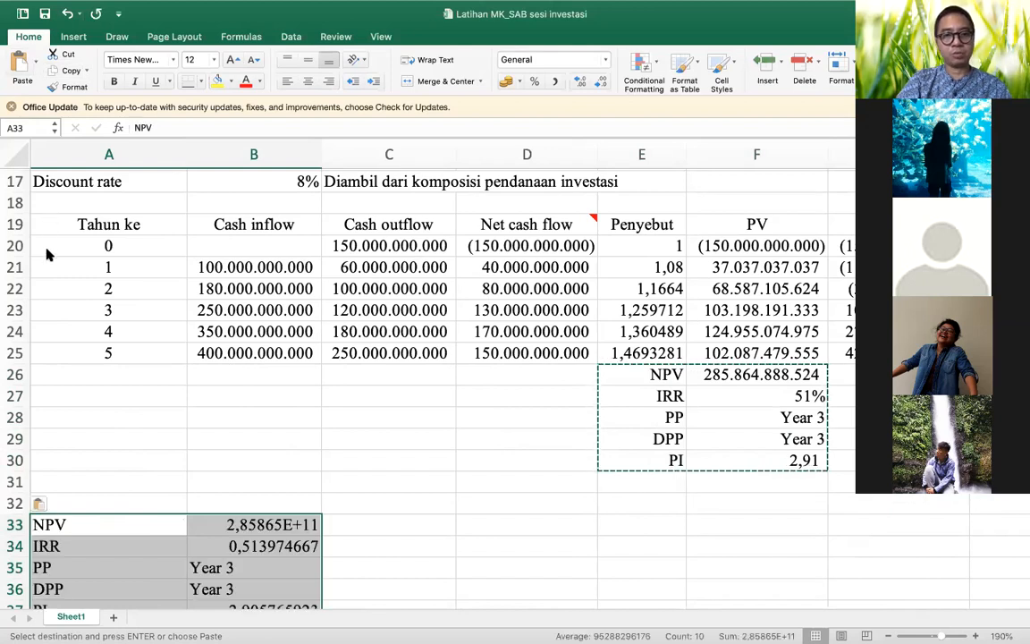
- Format the copied NPV in B33 as Accounting with thousands separators and no decimals, and the IRR in B34 as a whole percentage
{"action": "left_click", "coordinate": [215, 527]}
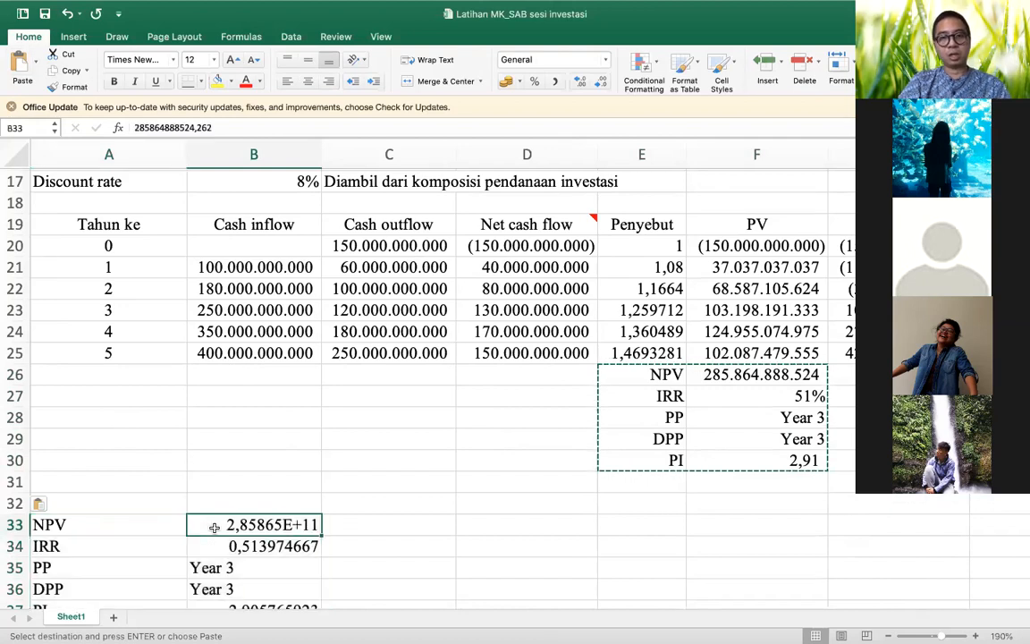
{"action": "key", "text": "shift+Down"}
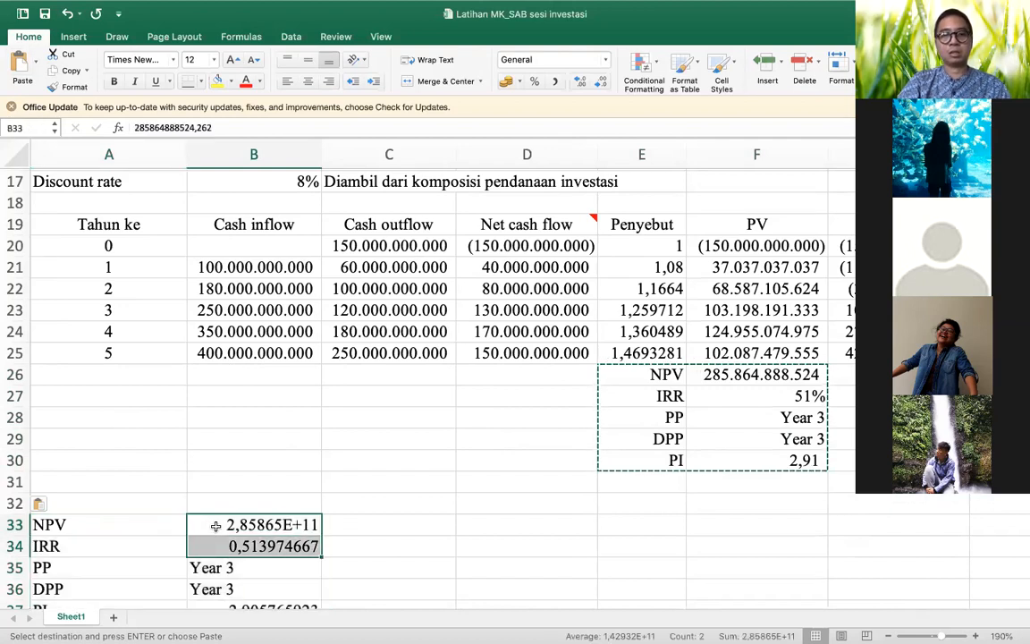
{"action": "key", "text": "shift+Up"}
{"action": "left_click", "coordinate": [503, 80]}
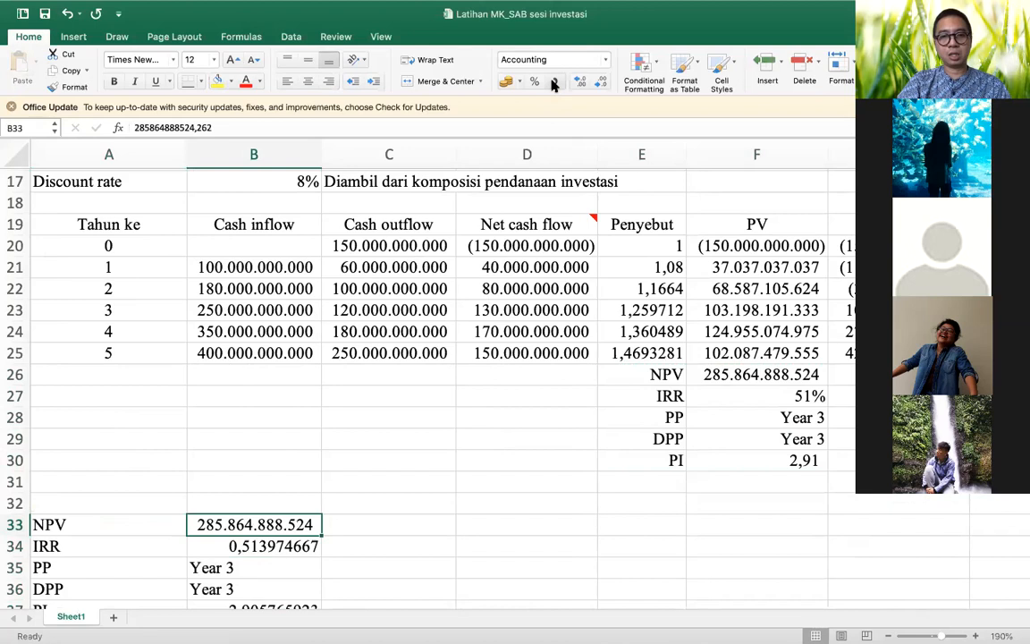
{"action": "left_click", "coordinate": [299, 546]}
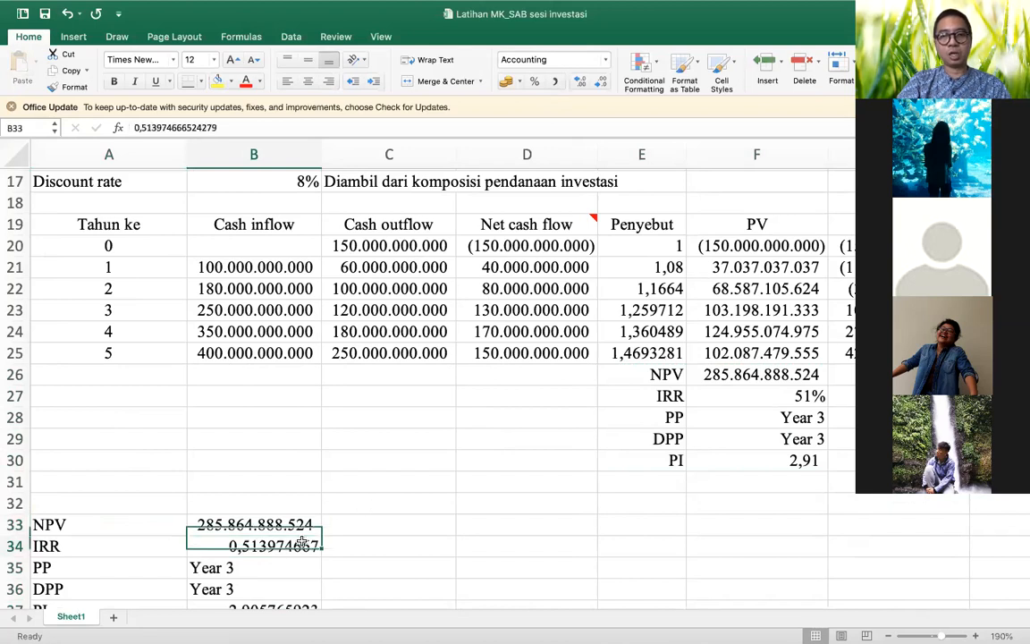
{"action": "left_click", "coordinate": [537, 82]}
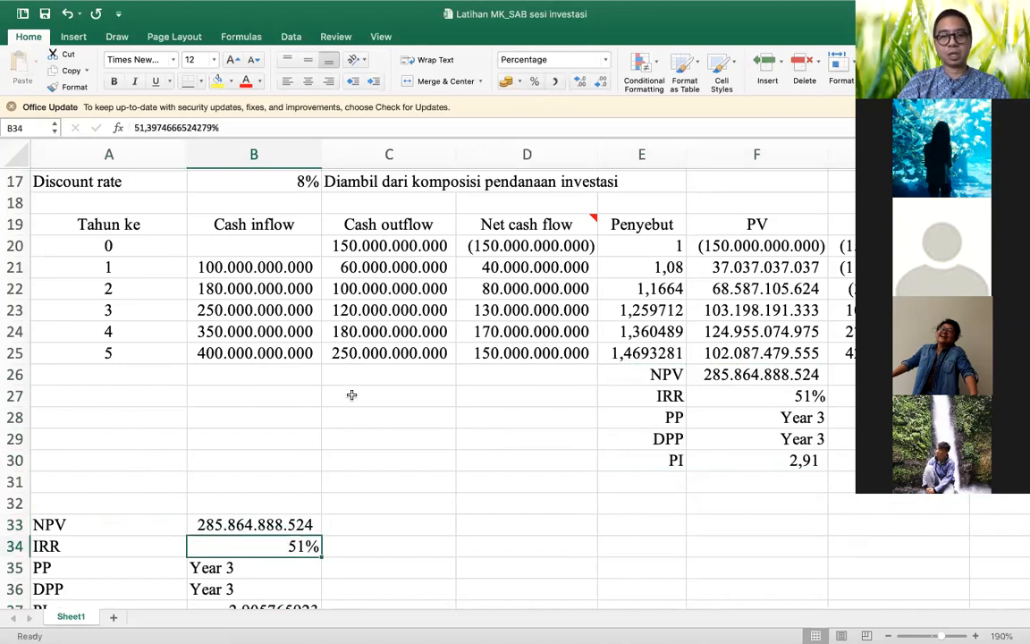
- Right-align the copied PP and DPP values in B35:B36
{"action": "left_click", "coordinate": [267, 567]}
{"action": "key", "text": "shift+Down"}
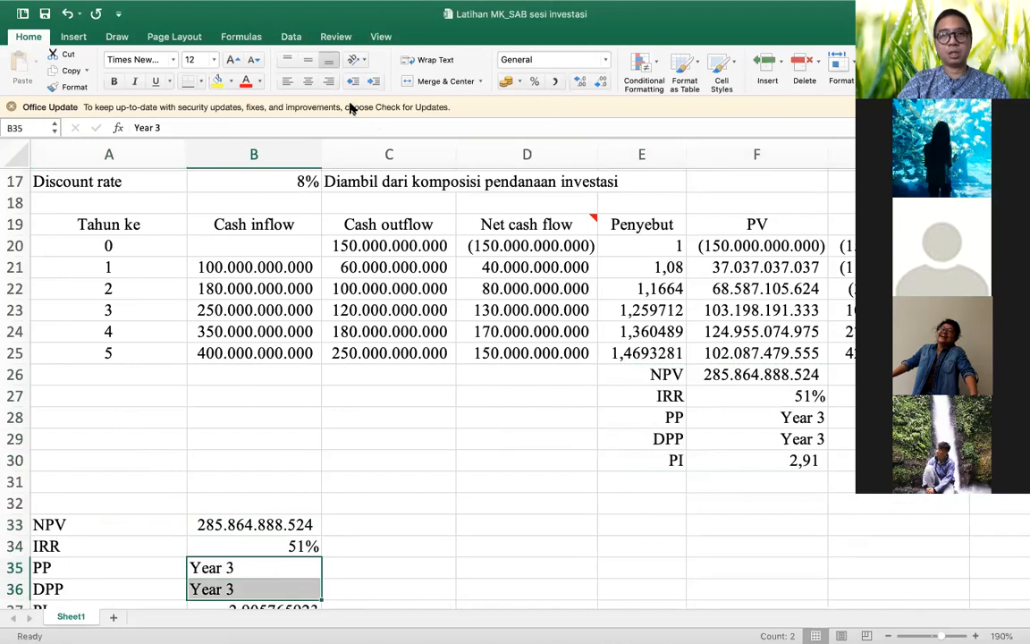
{"action": "left_click", "coordinate": [327, 80]}
- Display the copied PI value in B37 with two decimal places
{"action": "scroll", "coordinate": [294, 455], "scroll_direction": "down", "scroll_amount": 5}
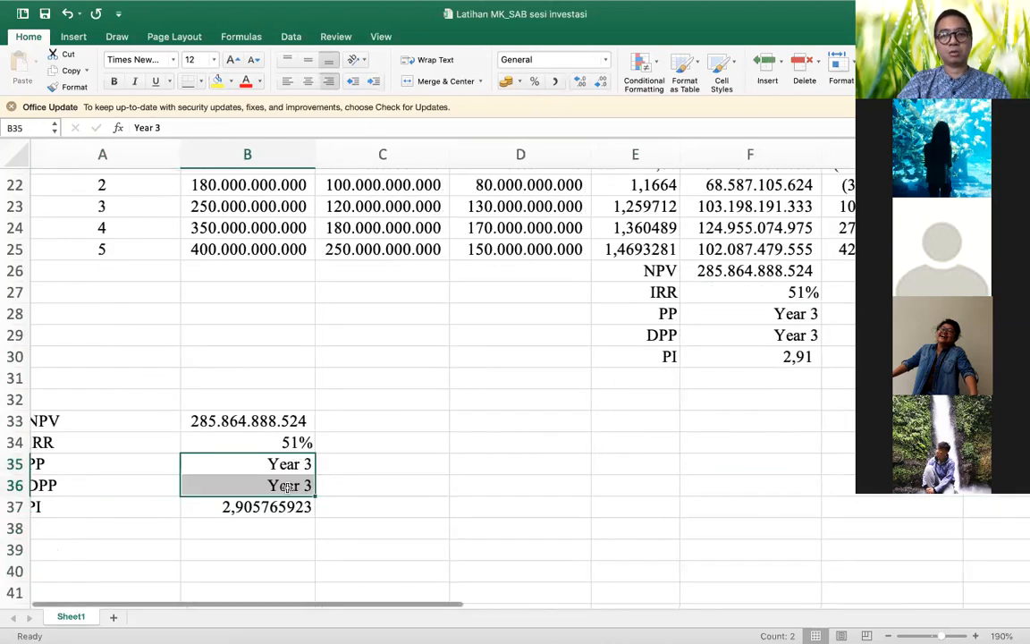
{"action": "left_click", "coordinate": [282, 506]}
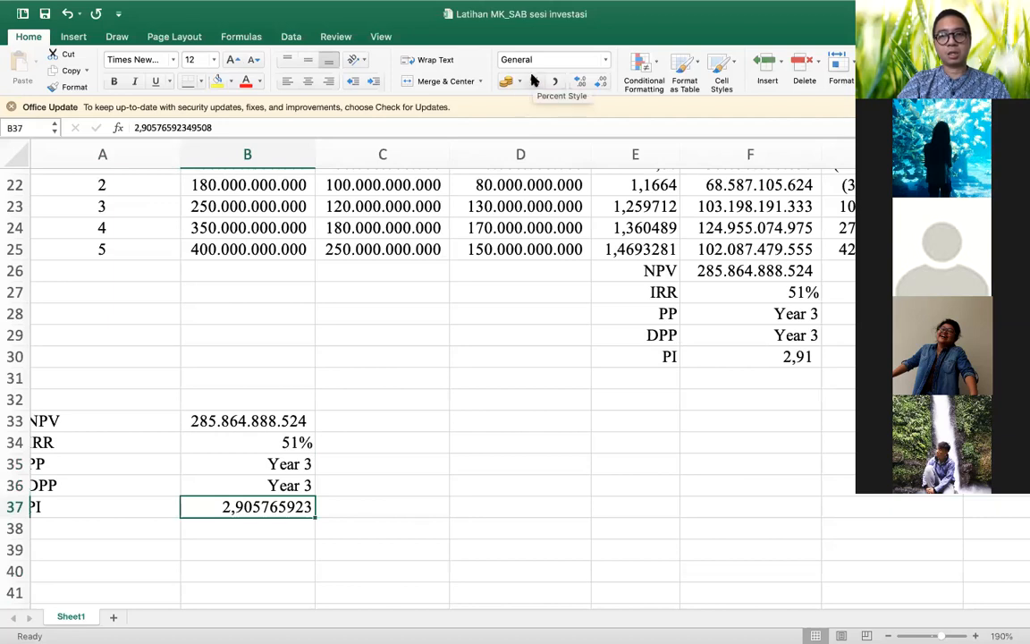
{"action": "left_click", "coordinate": [597, 80]}
{"action": "left_click", "coordinate": [597, 81]}
{"action": "left_click", "coordinate": [597, 80]}
{"action": "left_click", "coordinate": [597, 80]}
{"action": "left_click", "coordinate": [597, 80]}
{"action": "left_click", "coordinate": [597, 80]}
{"action": "left_click", "coordinate": [597, 80]}
{"action": "left_click", "coordinate": [597, 80]}
{"action": "left_click", "coordinate": [578, 81]}
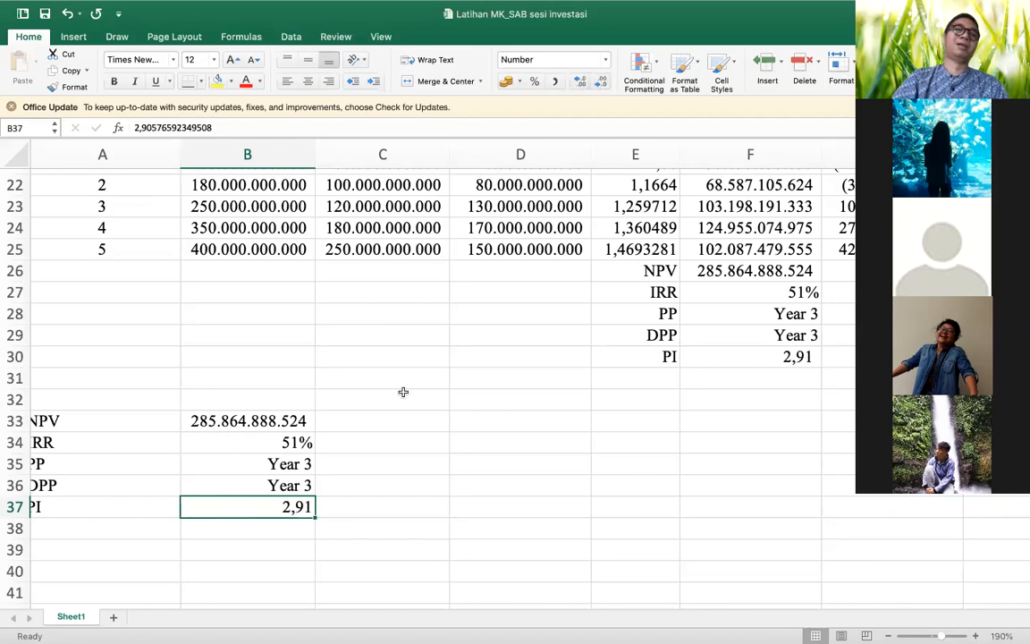
- Enter the heading "Hasil analisa proyek" in B32 and widen column B to fit it
{"action": "left_click", "coordinate": [298, 398]}
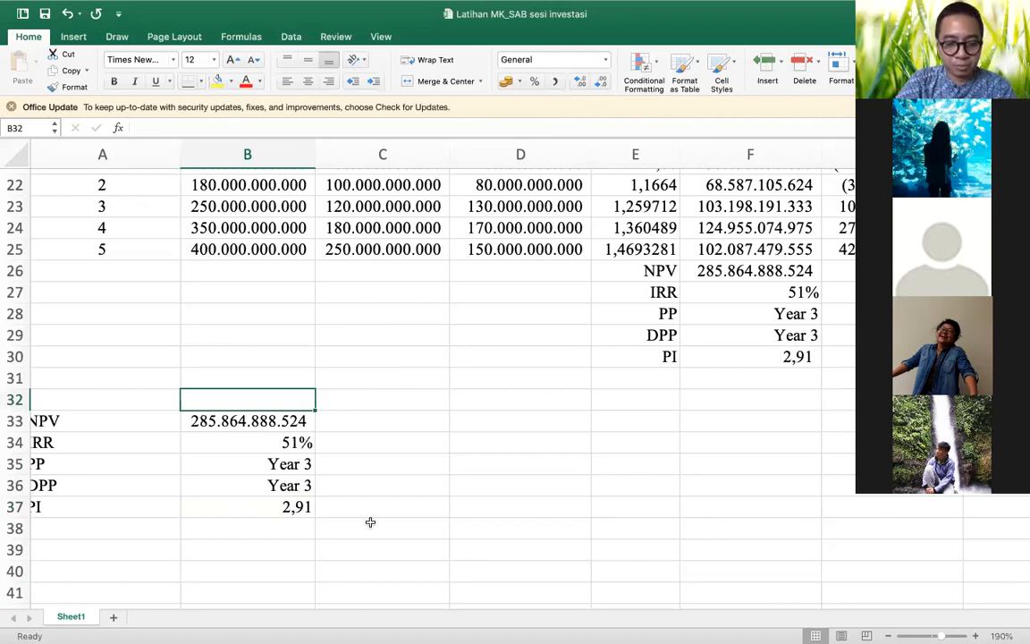
{"action": "type", "text": "Hasil"}
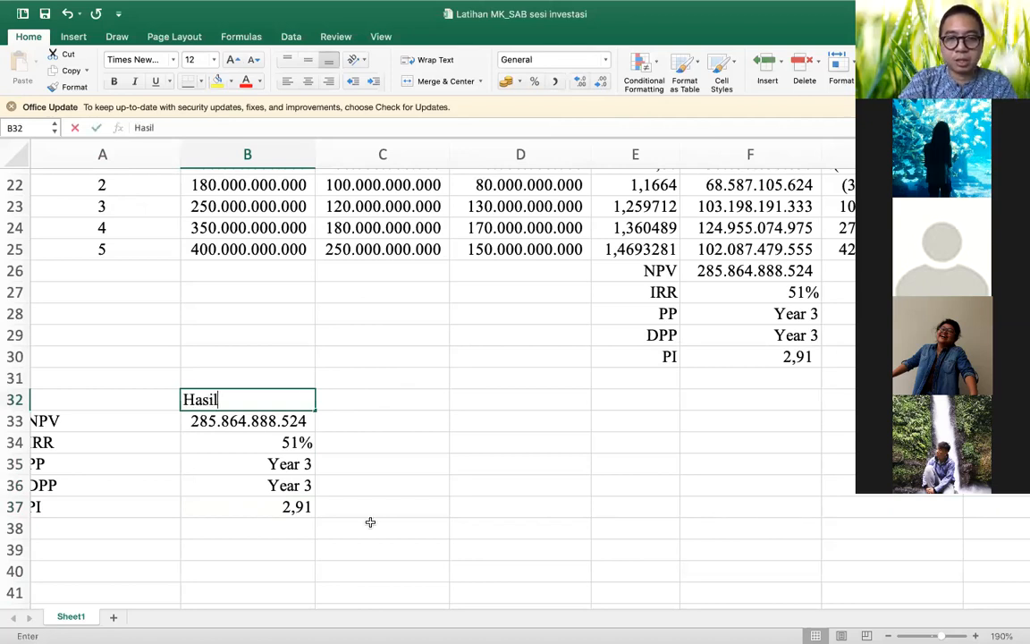
{"action": "type", "text": " analisa"}
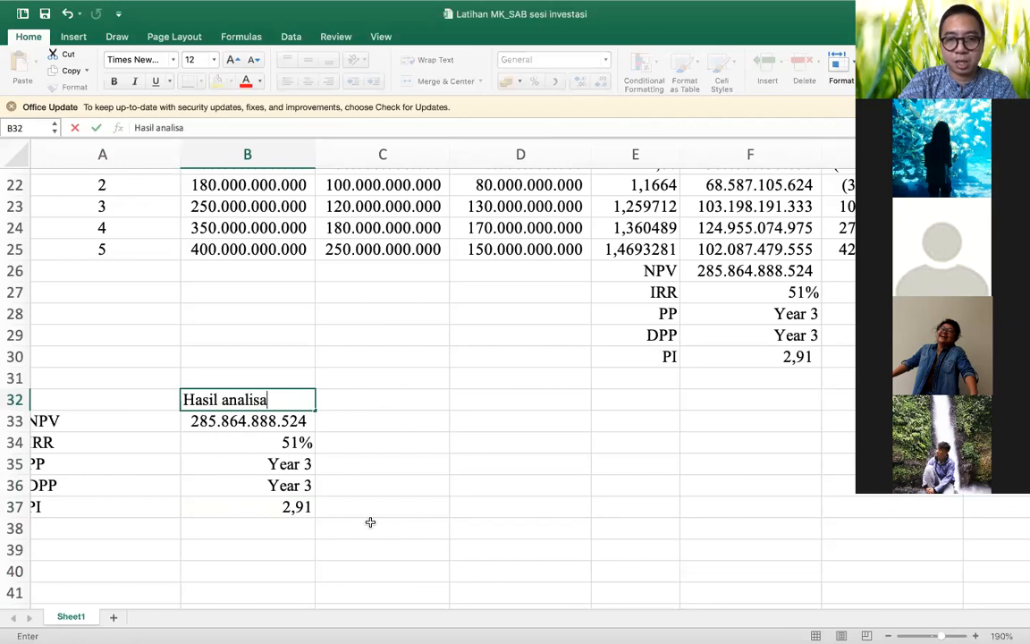
{"action": "type", "text": " proyek"}
{"action": "key", "text": "BackSpace"}
{"action": "type", "text": "ek"}
{"action": "key", "text": "Return"}
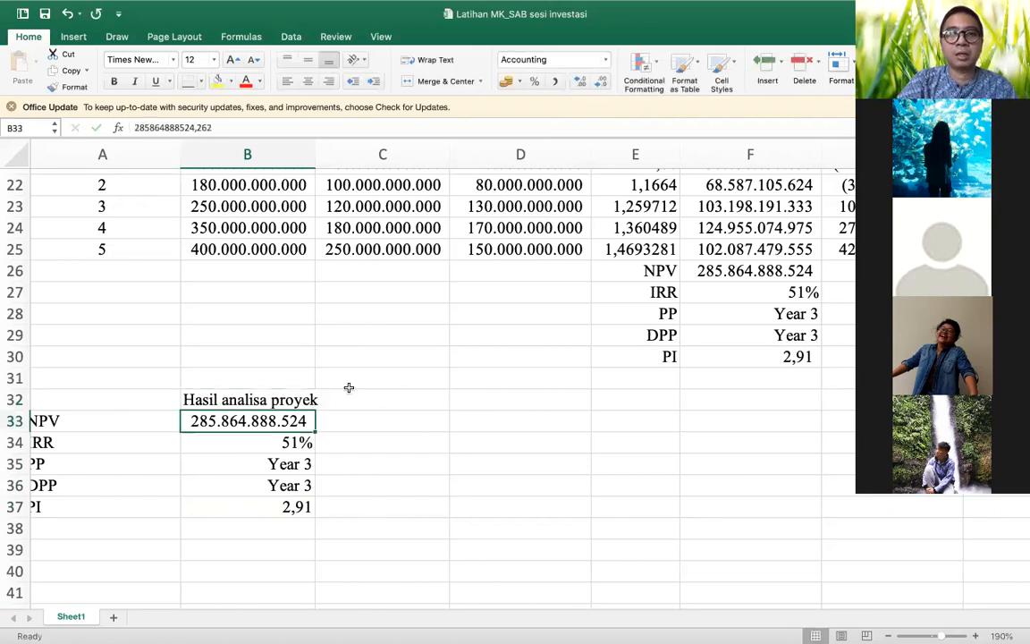
{"action": "left_click_drag", "start_coordinate": [312, 154], "coordinate": [324, 155]}
- Enter the heading "Kriteria kelayakan" in C32 beside the project results heading
{"action": "left_click", "coordinate": [375, 396]}
{"action": "type", "text": "Kriteria kelayakan"}
{"action": "key", "text": "Return"}
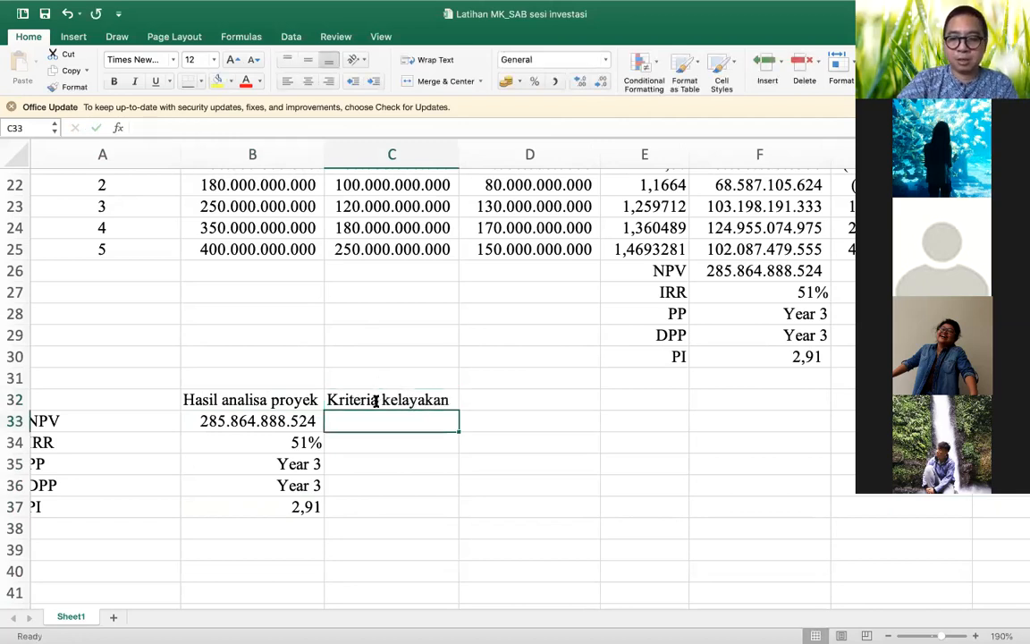
- Enter the feasibility criteria "Positif" for NPV in C33 and "Lebih besar dari DR" for IRR in C34
{"action": "type", "text": "Positif"}
{"action": "key", "text": "Return"}
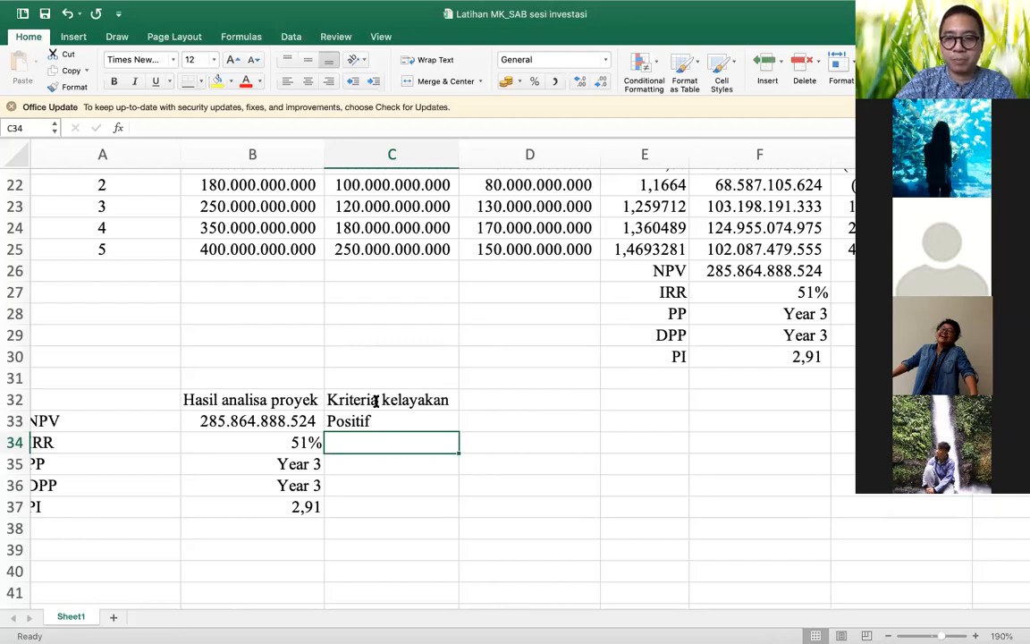
{"action": "type", "text": "Lebih besar "}
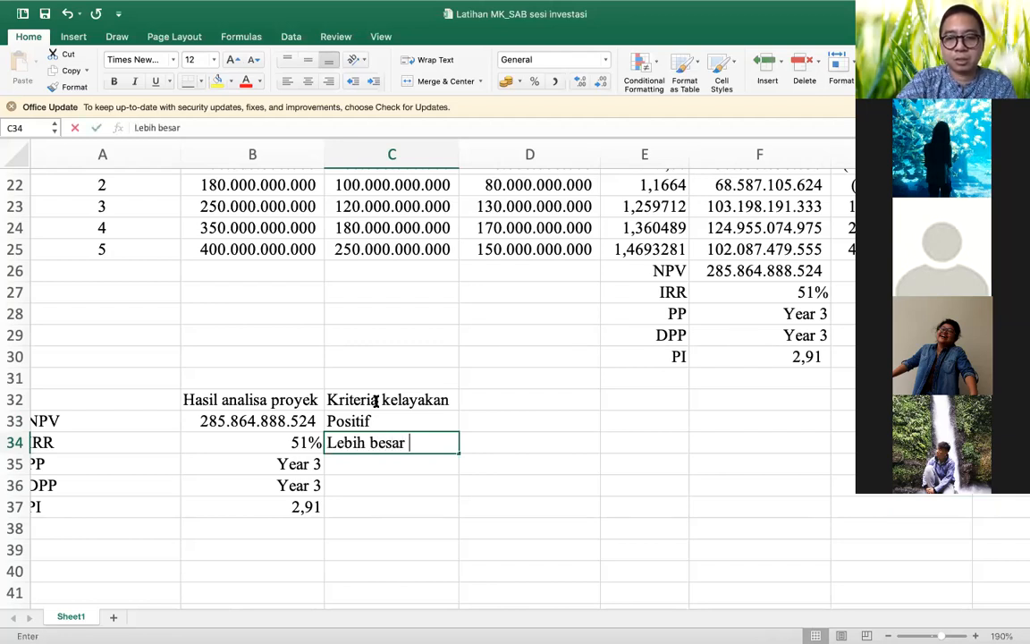
{"action": "type", "text": "dari "}
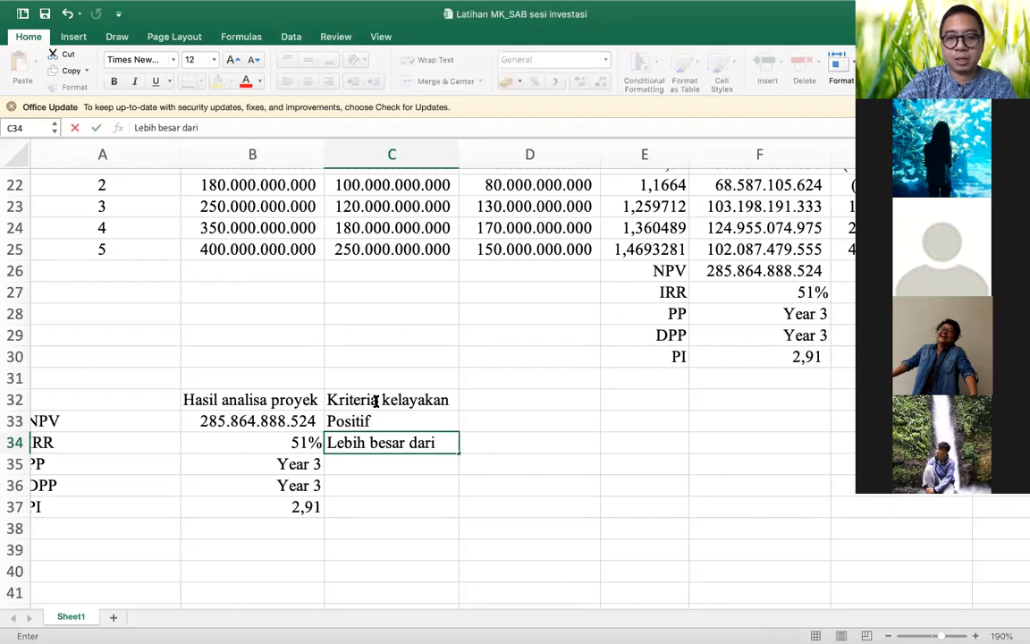
{"action": "type", "text": "DR"}
{"action": "key", "text": "Return"}
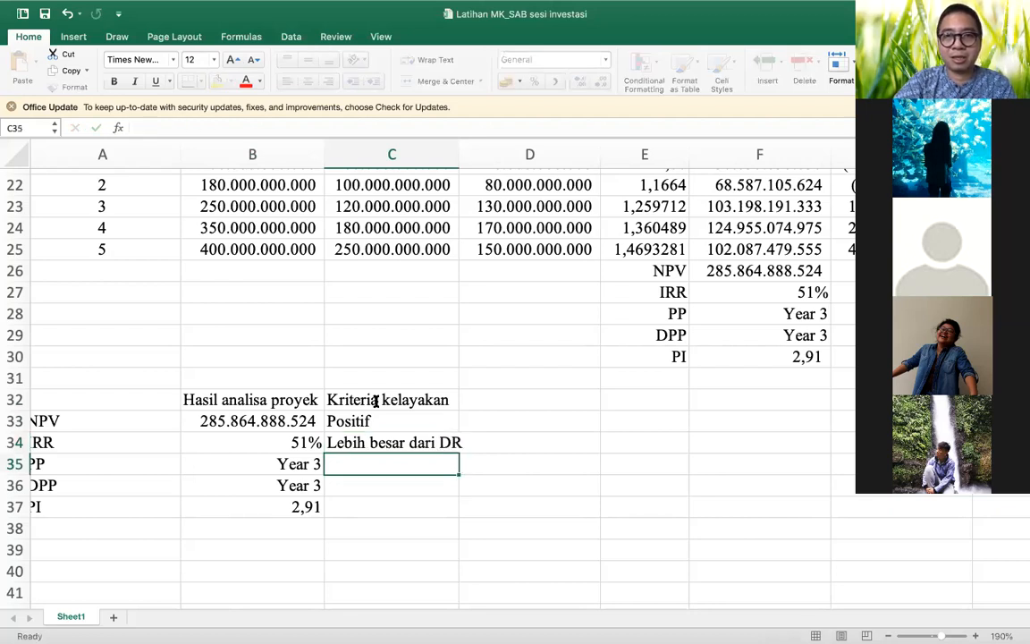
- Widen column C to fit the IRR criterion, and enter the payback target "Year 5" as the PP criterion in C35
{"action": "mouse_move", "coordinate": [457, 157]}
{"action": "left_mouse_down"}
{"action": "mouse_move", "coordinate": [629, 154]}
{"action": "mouse_move", "coordinate": [463, 153]}
{"action": "left_mouse_up"}
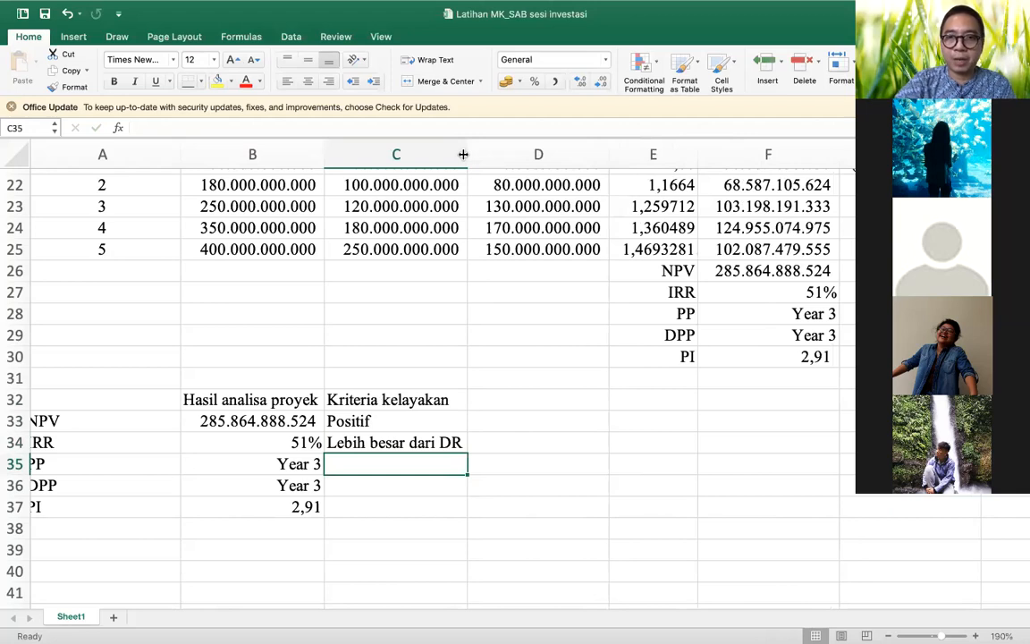
{"action": "scroll", "coordinate": [430, 213], "scroll_direction": "up", "scroll_amount": 5}
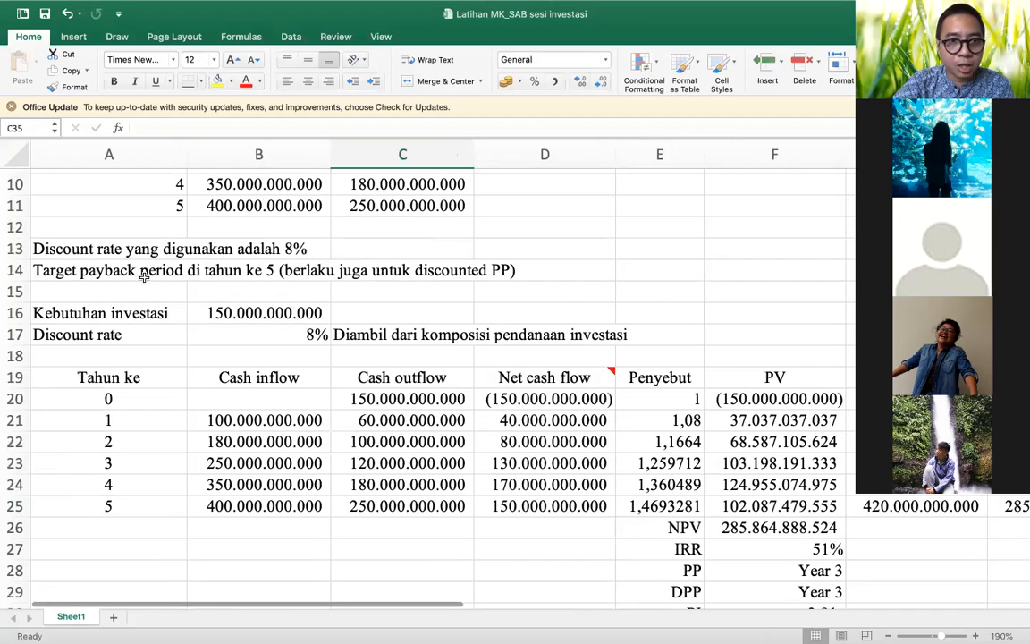
{"action": "left_click", "coordinate": [140, 275]}
{"action": "scroll", "coordinate": [136, 273], "scroll_direction": "down", "scroll_amount": 5}
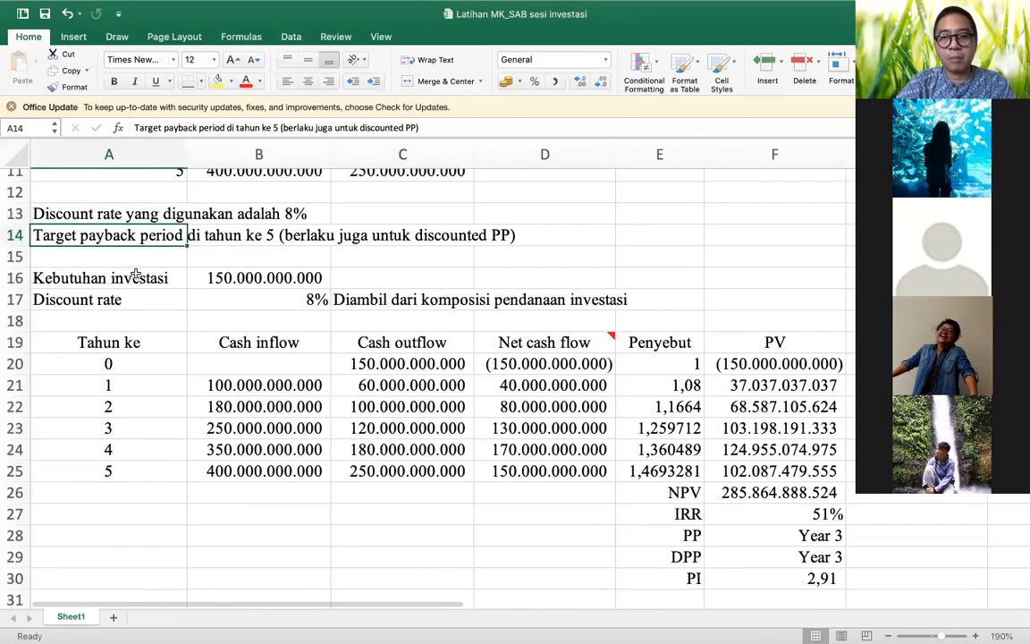
{"action": "left_click", "coordinate": [357, 489]}
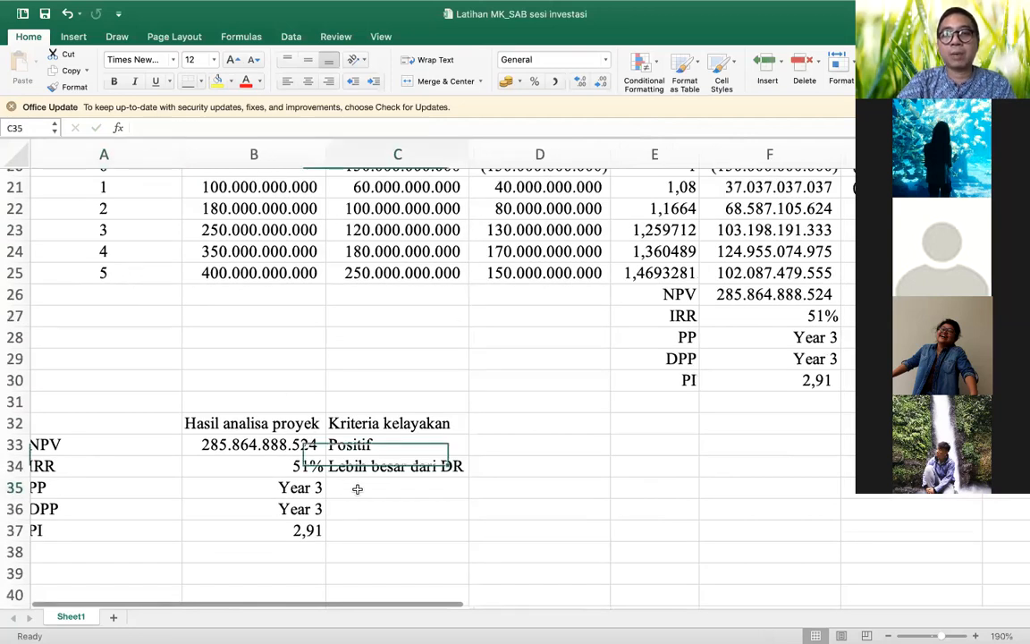
{"action": "type", "text": "Year 5"}
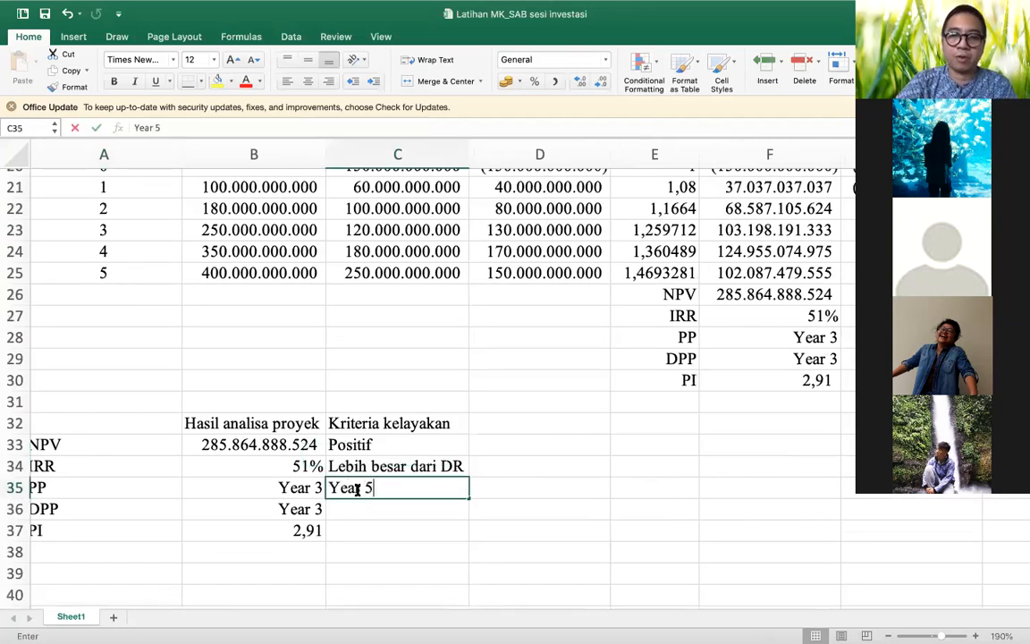
{"action": "key", "text": "Return"}
- Copy the PP criterion from C35 into C36 as the DPP criterion
{"action": "left_click", "coordinate": [357, 489]}
{"action": "key", "text": "super+c"}
{"action": "key", "text": "Down"}
{"action": "key", "text": "super+v"}
{"action": "key", "text": "Return"}
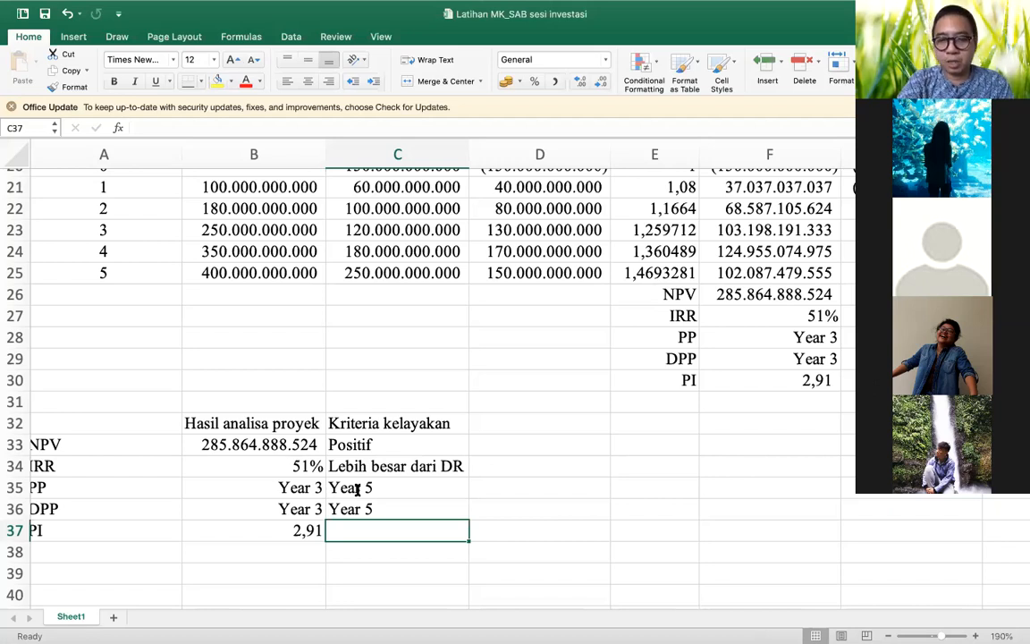
- Enter the PI criterion "Lebih besar dari 1.00" in C37 and widen column C to 18,50 to fit it
{"action": "type", "text": "Lebih besar "}
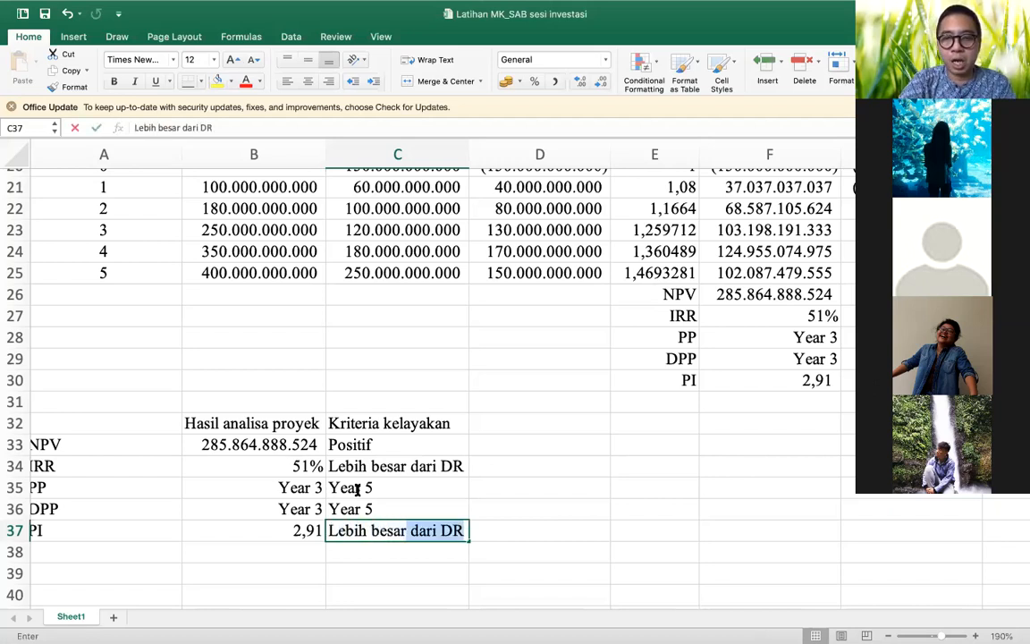
{"action": "type", "text": "dari 1.00"}
{"action": "key", "text": "Return"}
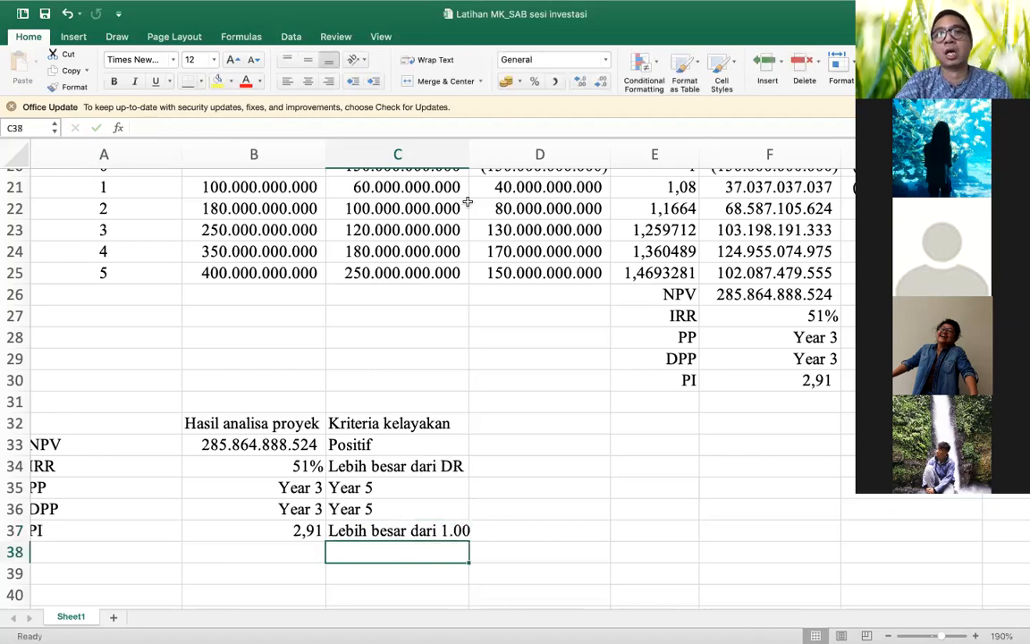
{"action": "left_click_drag", "start_coordinate": [468, 153], "coordinate": [482, 153]}
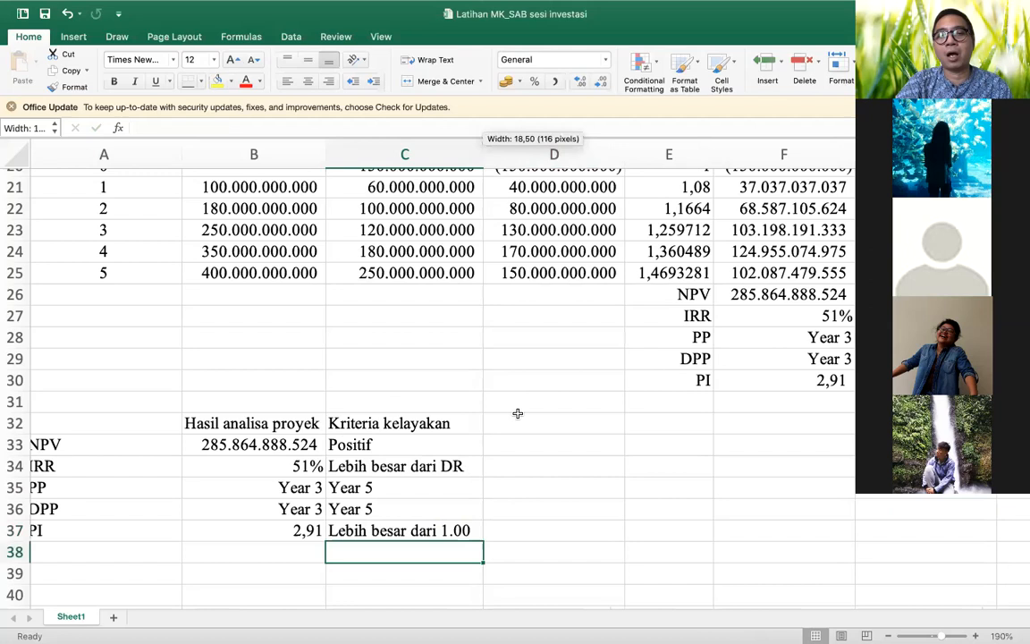
- Enter the heading "Hasil kelayakan" in D32 and centre the three headings in B32:D32
{"action": "left_click", "coordinate": [516, 419]}
{"action": "type", "text": "Hasil kelayakan"}
{"action": "key", "text": "Return"}
{"action": "key", "text": "Up"}
{"action": "key", "text": "shift+Left"}
{"action": "key", "text": "shift+Left"}
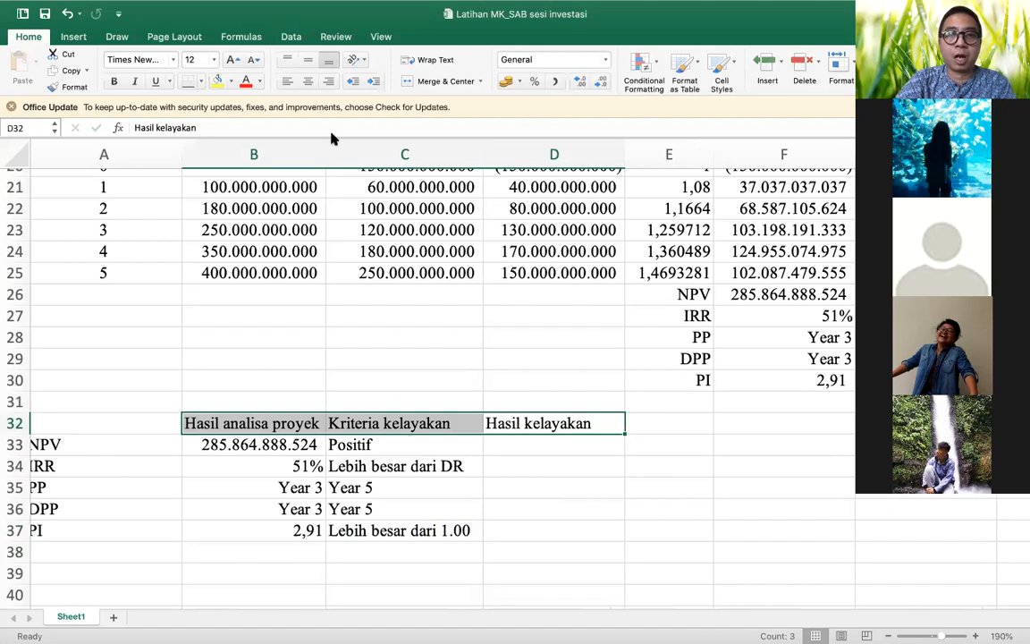
{"action": "left_click", "coordinate": [307, 81]}
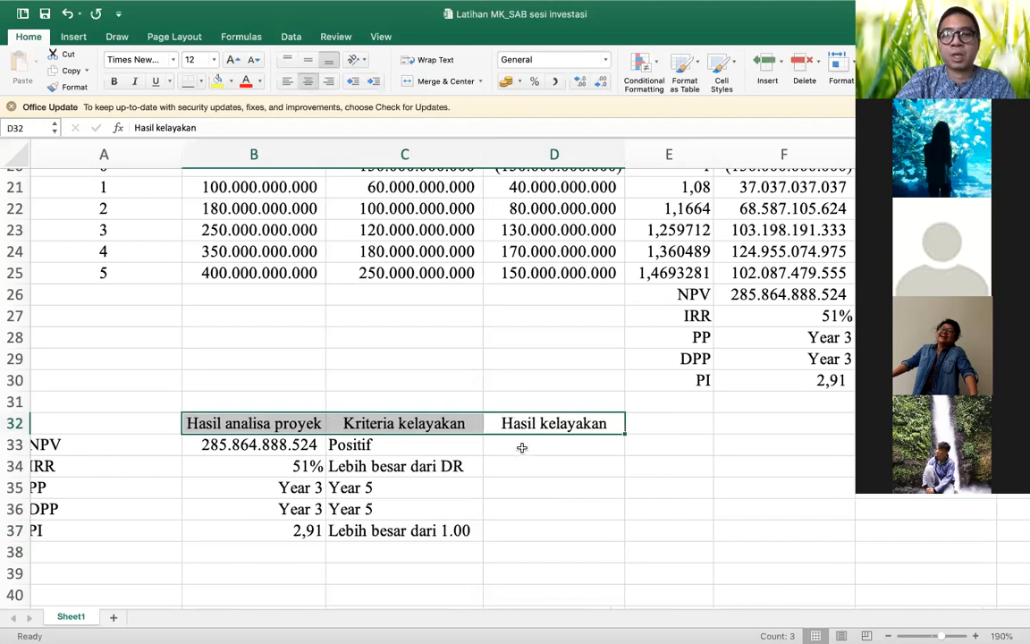
- Enter "LAYAK" as the NPV feasibility result in D33
{"action": "left_click", "coordinate": [521, 447]}
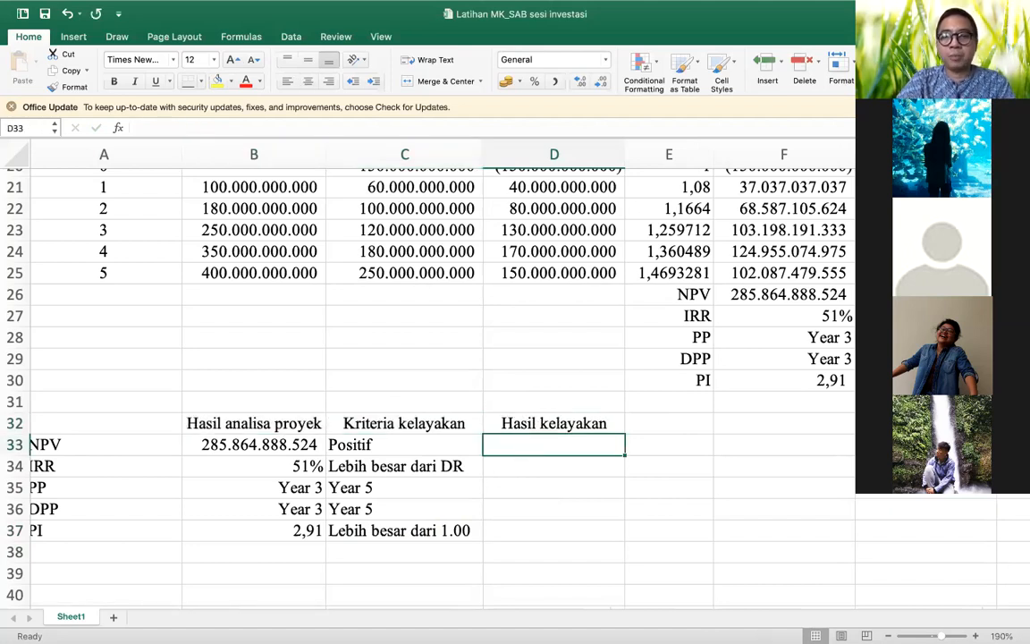
{"action": "type", "text": "LAYAK"}
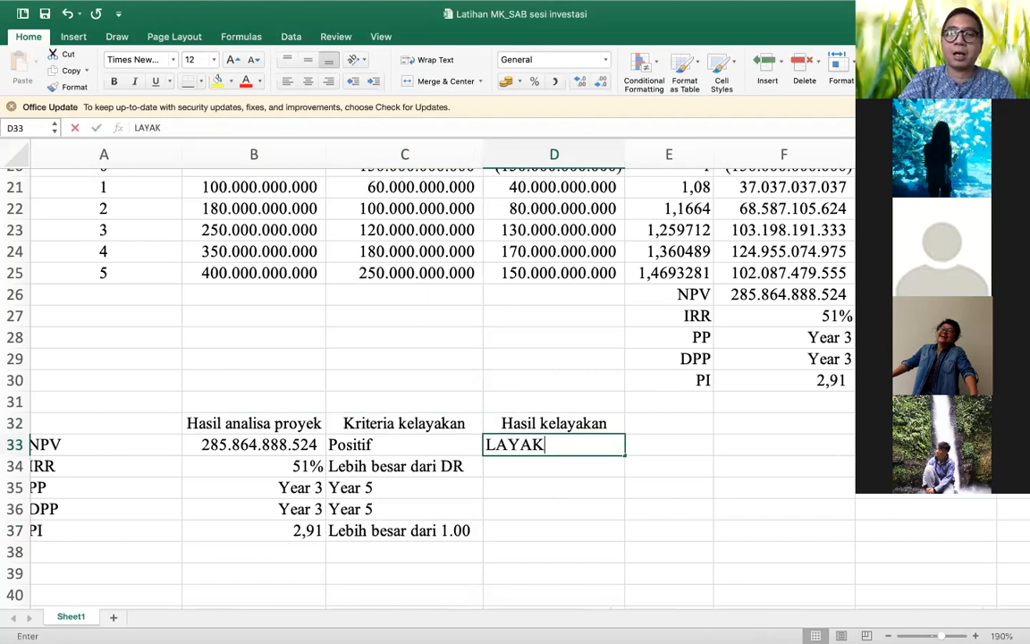
{"action": "key", "text": "Return"}
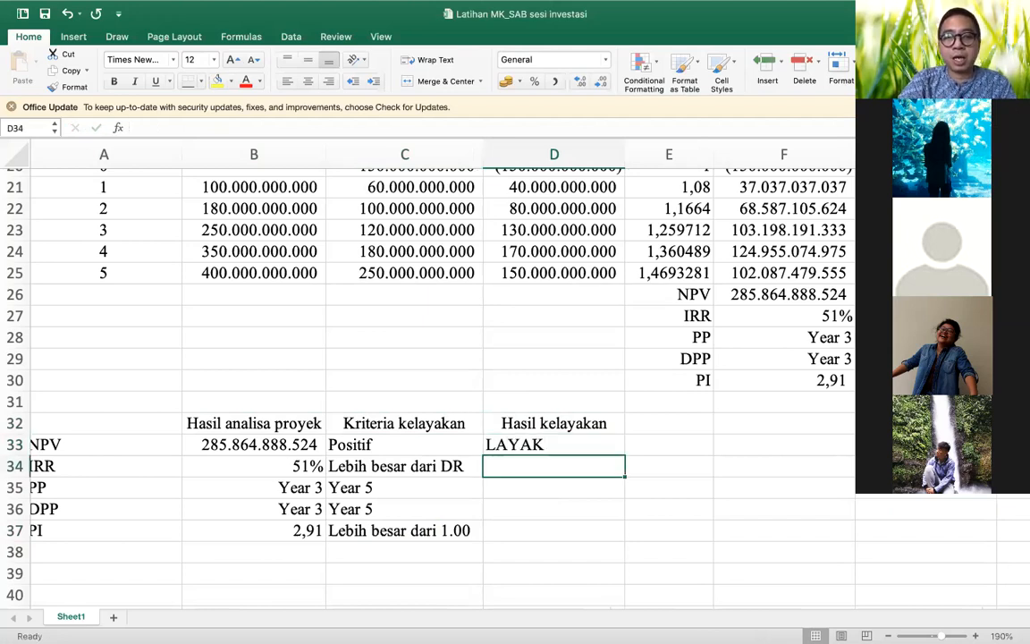
- Compare the discount rate in B17 with the IRR in F27, and enter "LAYAK" as the IRR result in D34
{"action": "scroll", "coordinate": [515, 563], "scroll_direction": "up", "scroll_amount": 5}
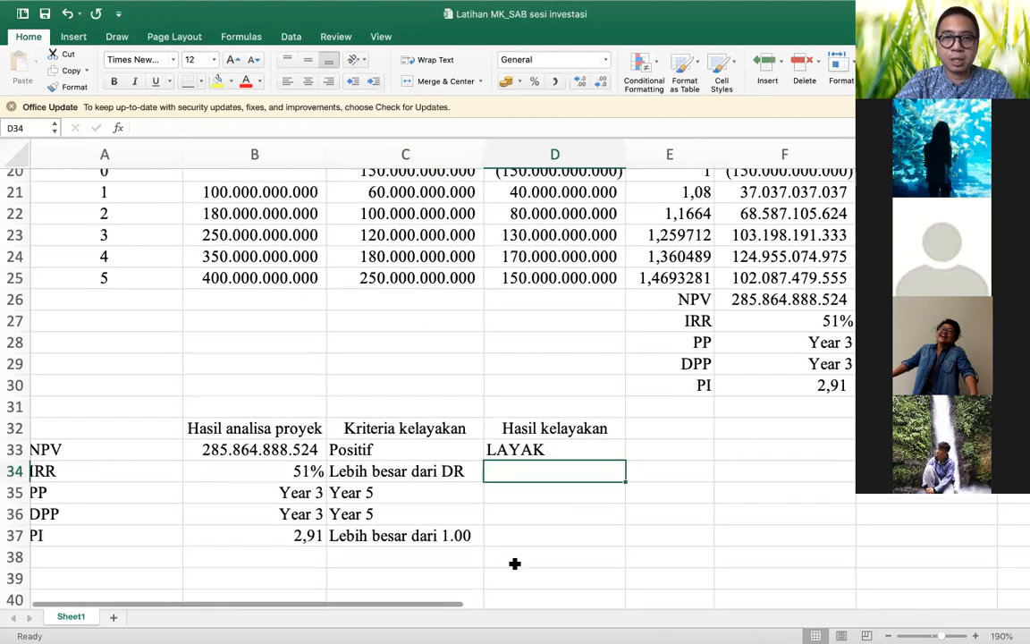
{"action": "left_click", "coordinate": [289, 376]}
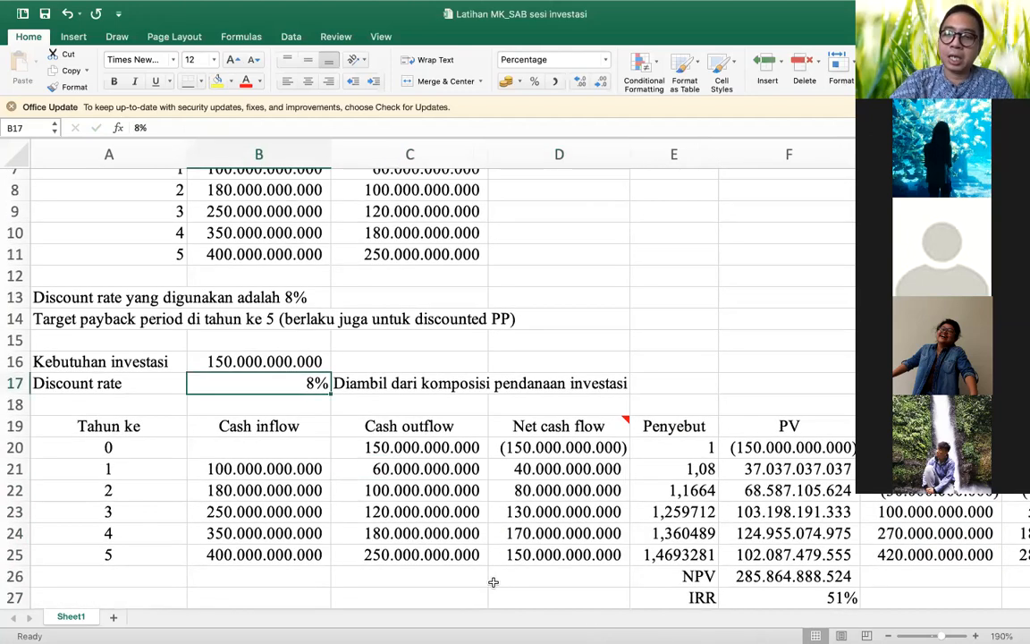
{"action": "left_click", "coordinate": [766, 591]}
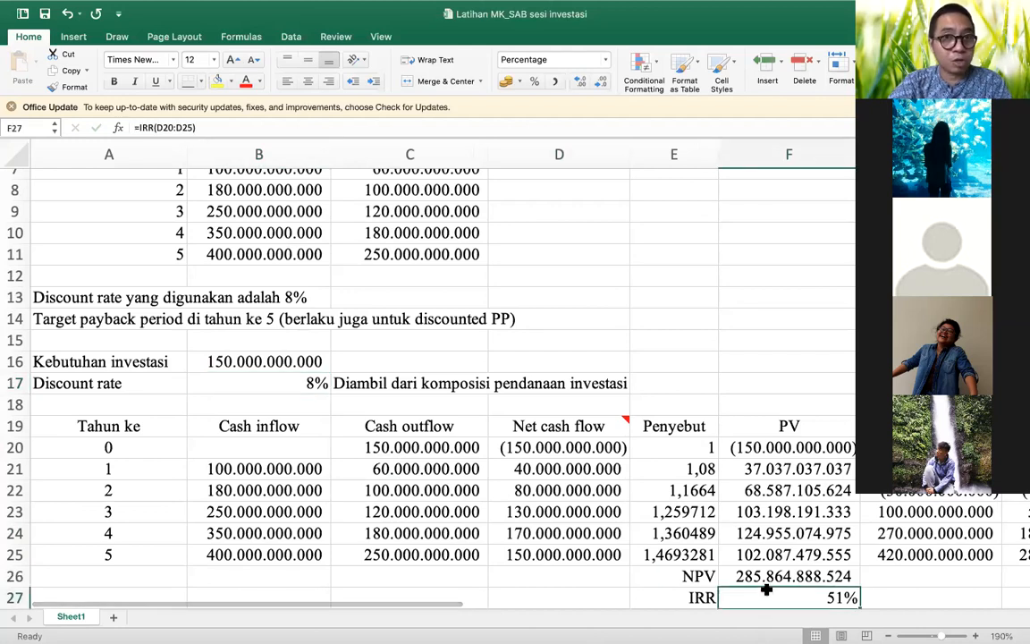
{"action": "scroll", "coordinate": [706, 496], "scroll_direction": "down", "scroll_amount": 6}
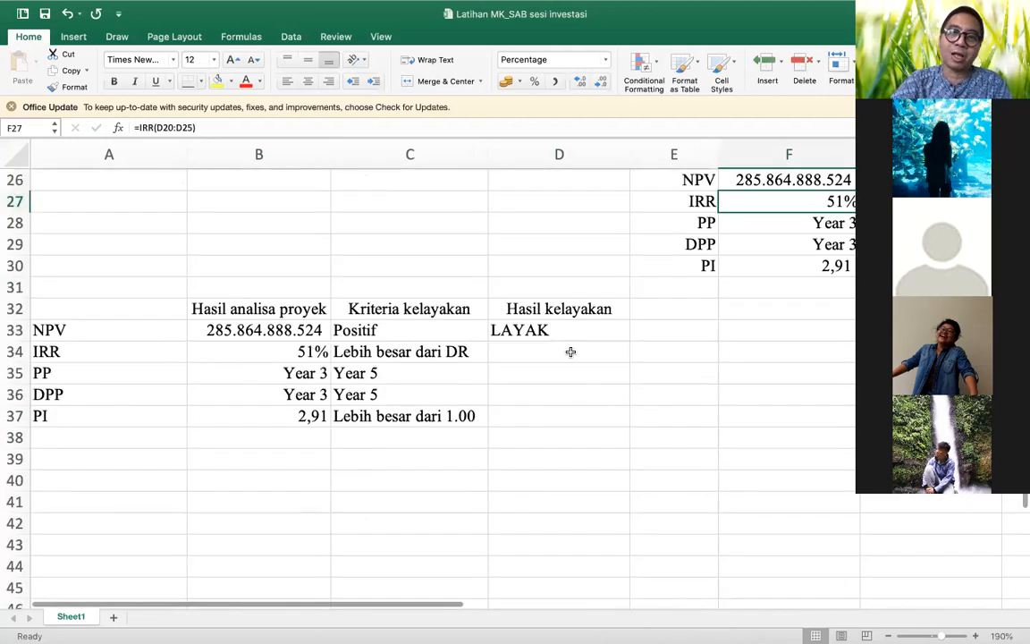
{"action": "left_click", "coordinate": [573, 345]}
{"action": "type", "text": "LAYAK"}
{"action": "key", "text": "Return"}
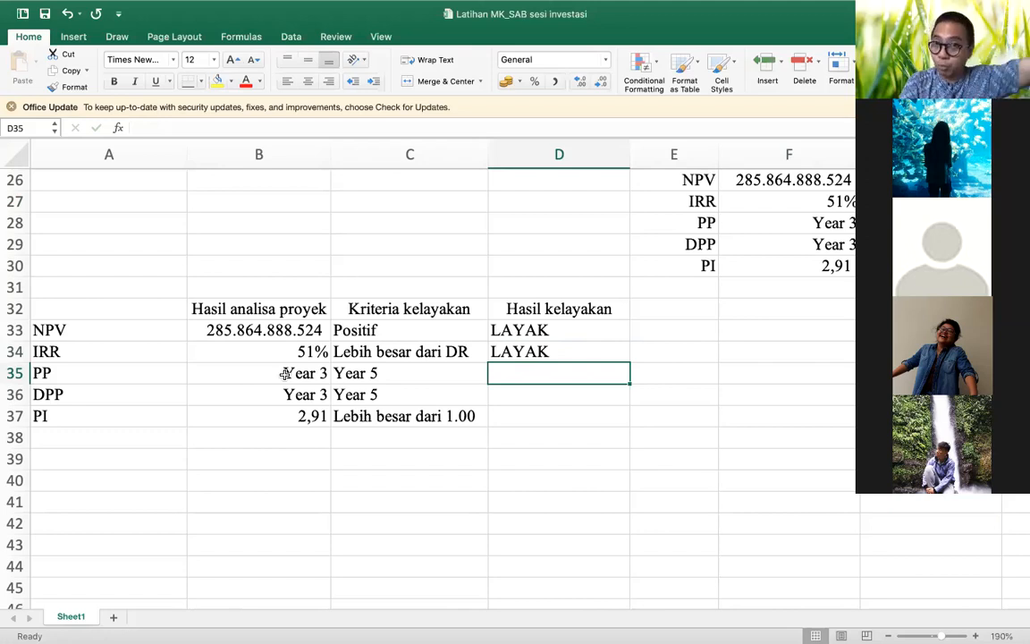
- Enter "LAYAK" as the feasibility result for PP, DPP and PI in D35, D36 and D37
{"action": "type", "text": "LAYAK"}
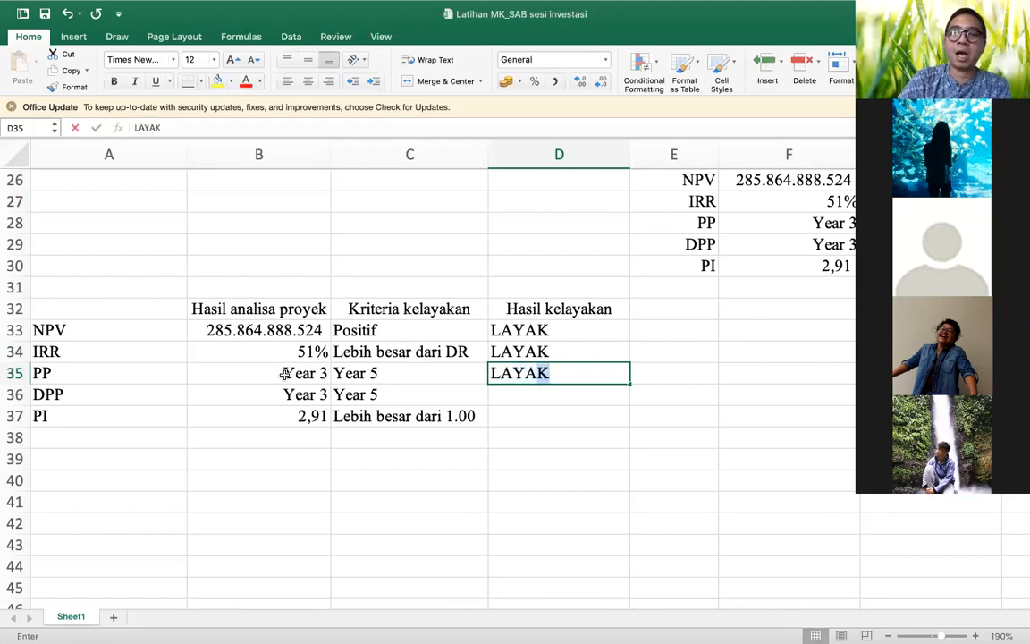
{"action": "key", "text": "Return"}
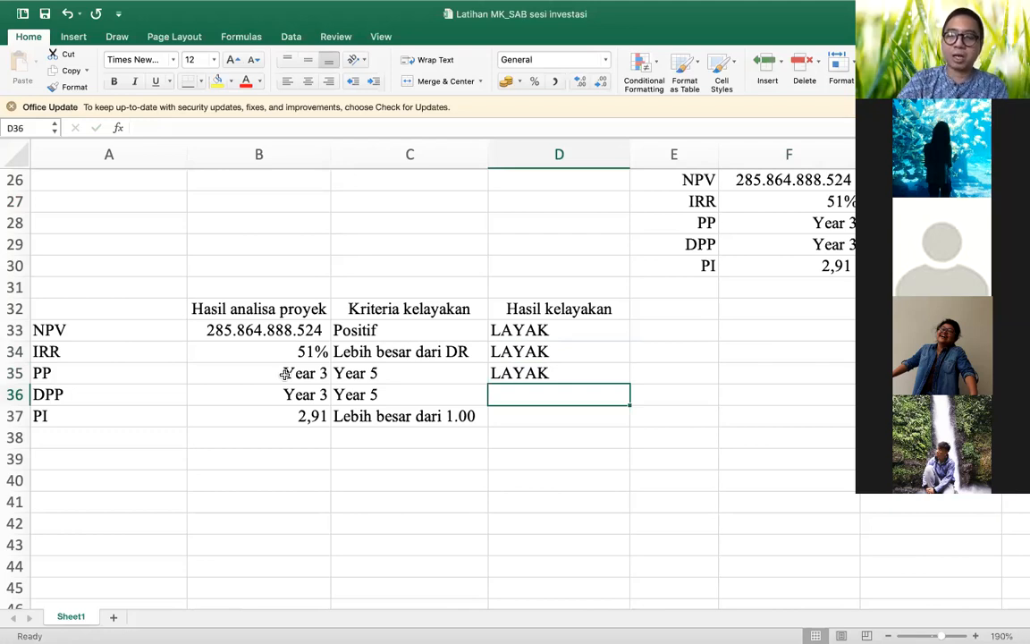
{"action": "type", "text": "LAYAK"}
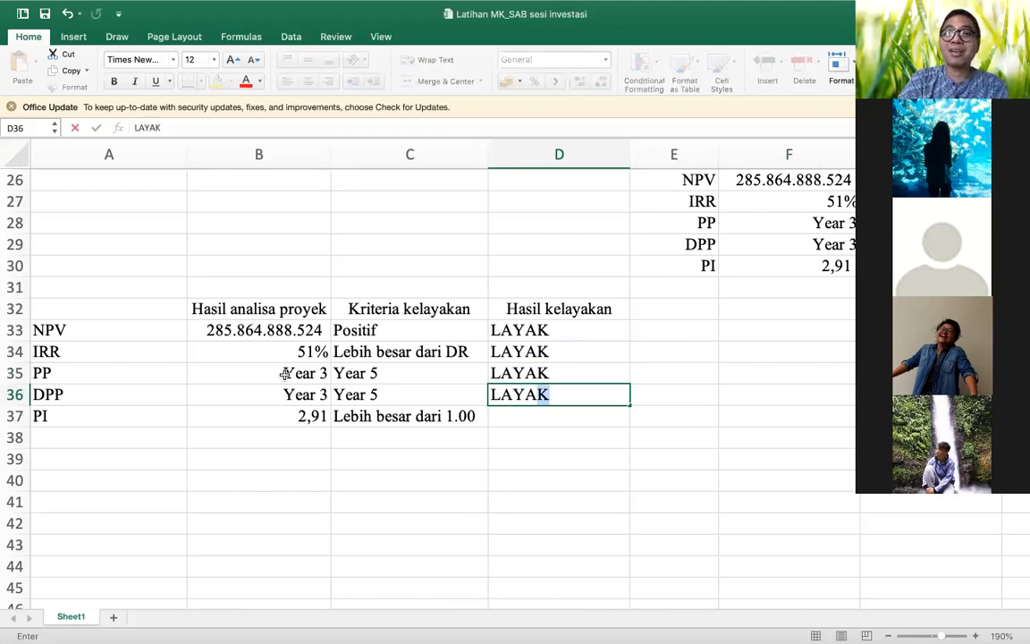
{"action": "key", "text": "Return"}
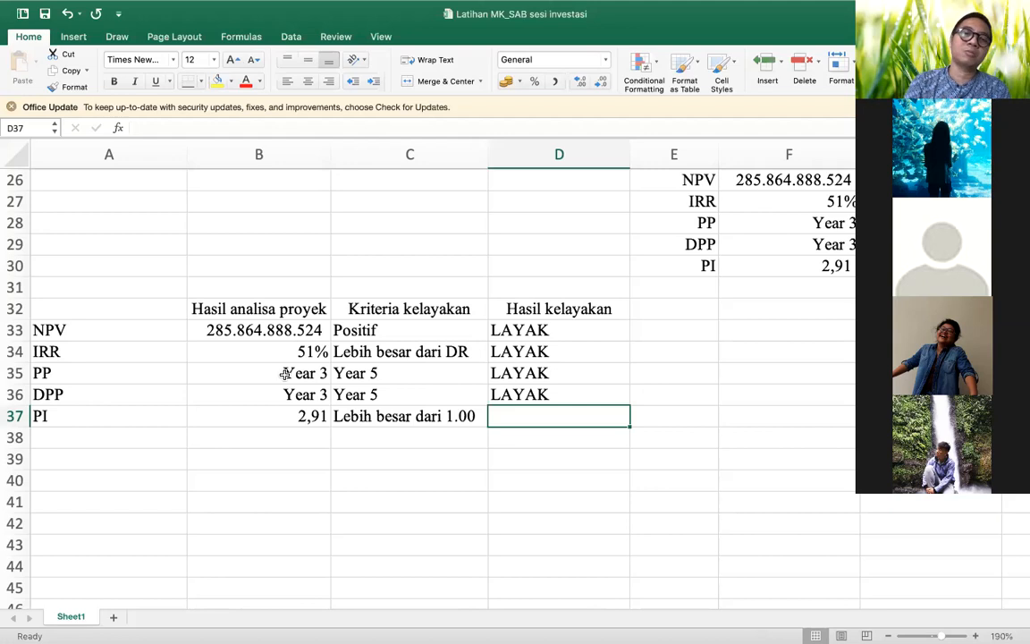
{"action": "type", "text": "LAYAK"}
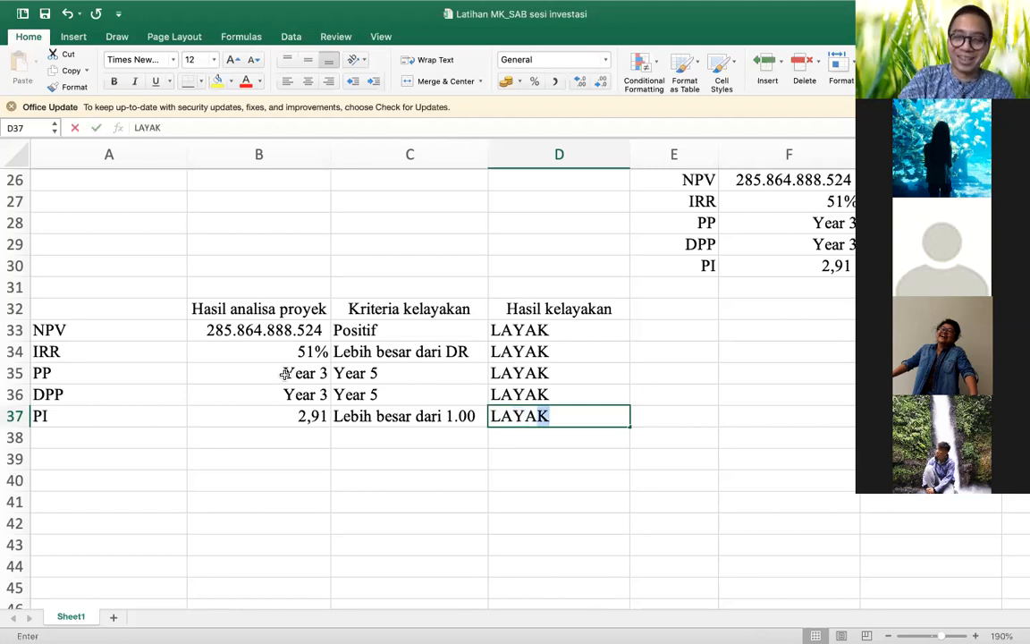
{"action": "key", "text": "Return"}
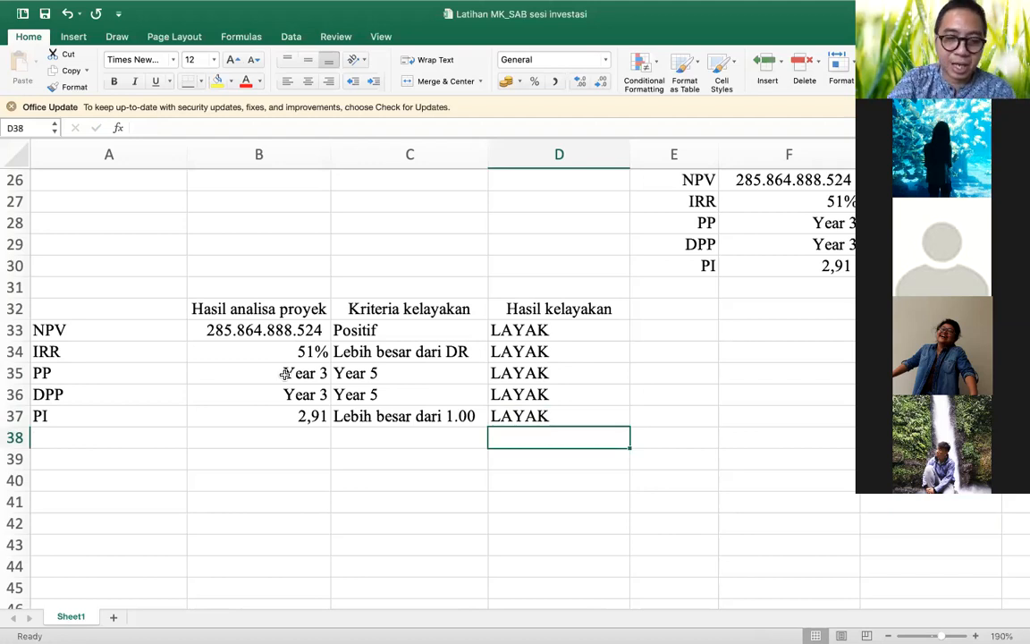
- Centre the feasibility results in D33:D37
{"action": "key", "text": "Up"}
{"action": "key", "text": "shift+Up"}
{"action": "key", "text": "shift+Up"}
{"action": "key", "text": "shift+Up"}
{"action": "key", "text": "shift+Up"}
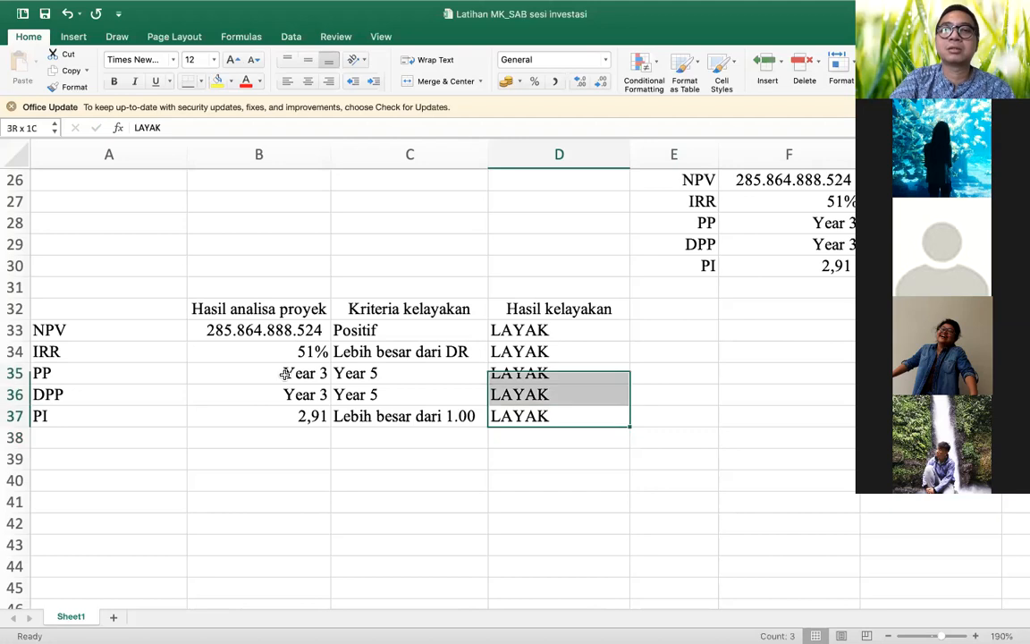
{"action": "left_click", "coordinate": [309, 79]}
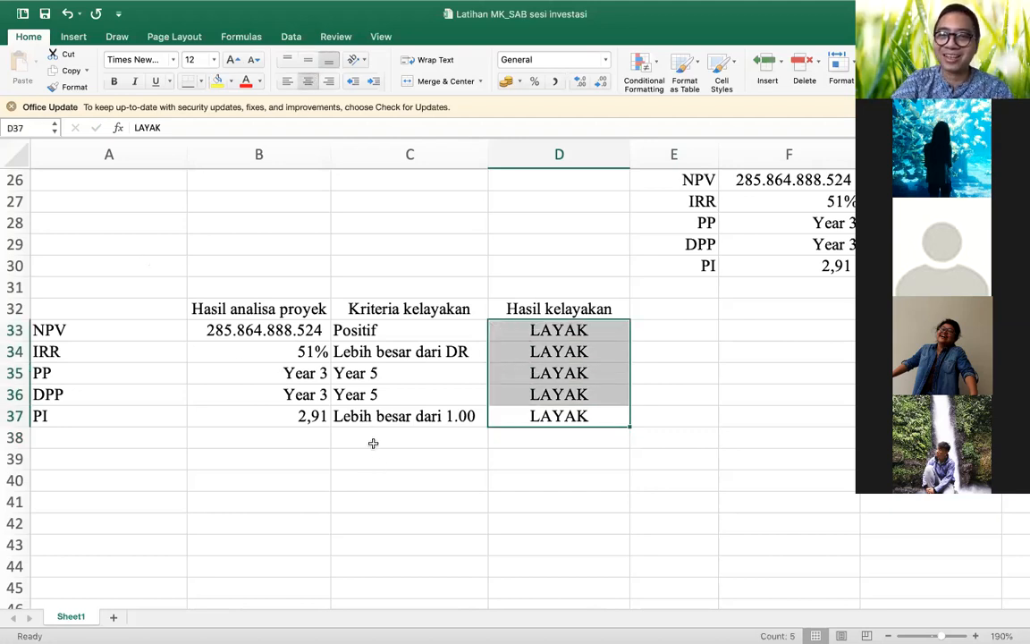
{"action": "left_click", "coordinate": [377, 475]}
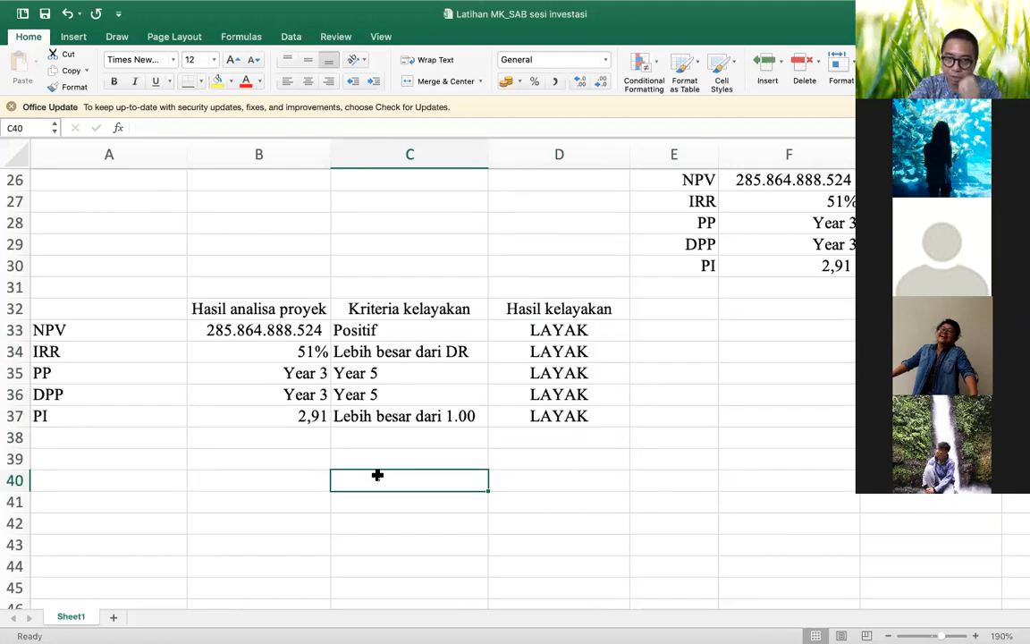
- Make the NPV, IRR and PP rows of the summary table bold across A33:D35
{"action": "left_click", "coordinate": [129, 328]}
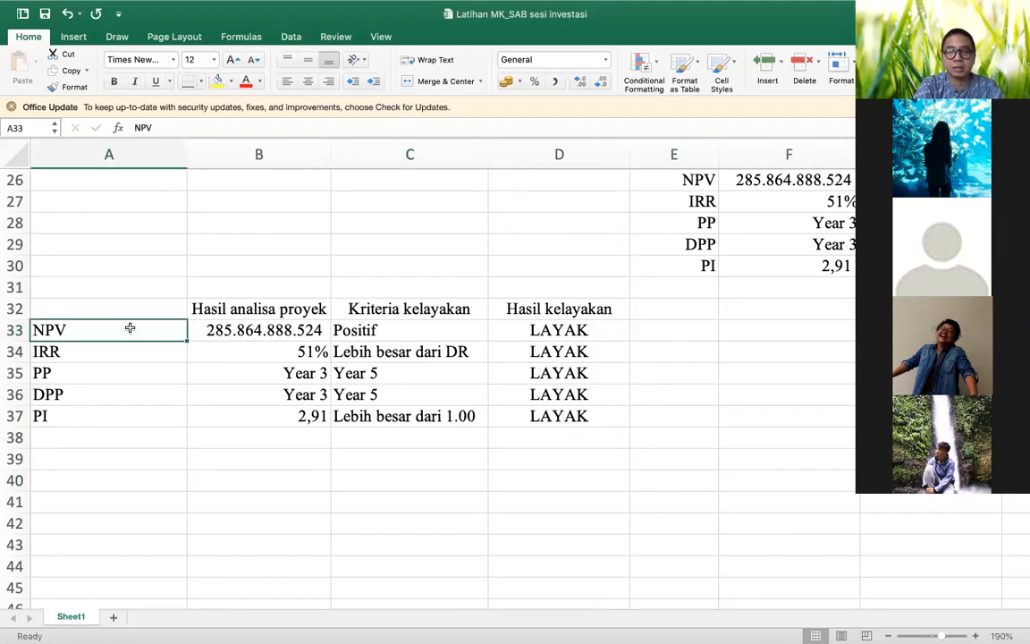
{"action": "key", "text": "shift+Down"}
{"action": "key", "text": "shift+Down"}
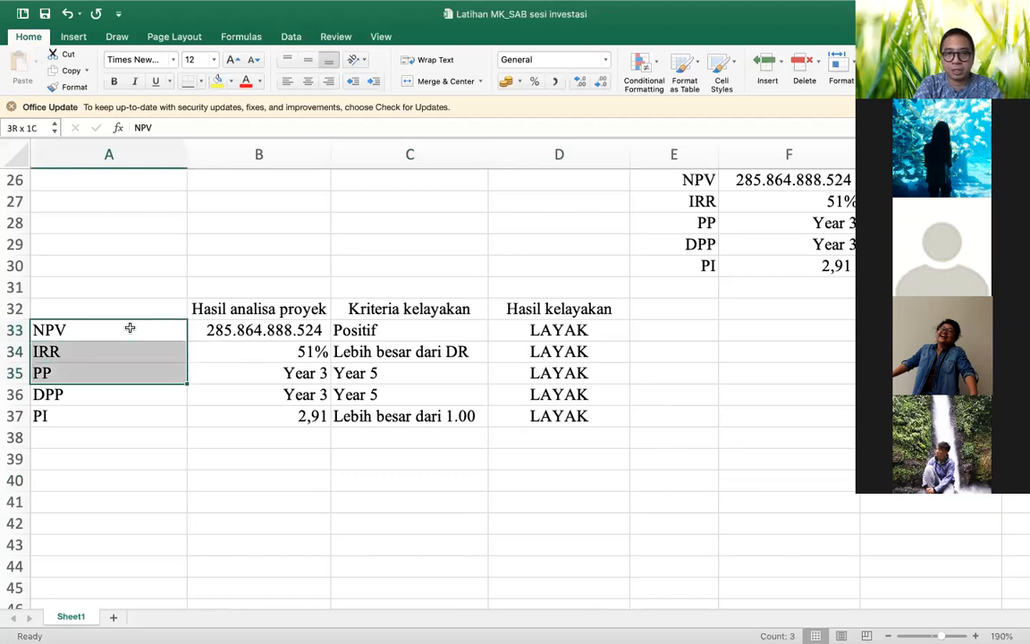
{"action": "key", "text": "shift+Right"}
{"action": "key", "text": "shift+Right"}
{"action": "key", "text": "shift+Right"}
{"action": "key", "text": "ctrl+b"}
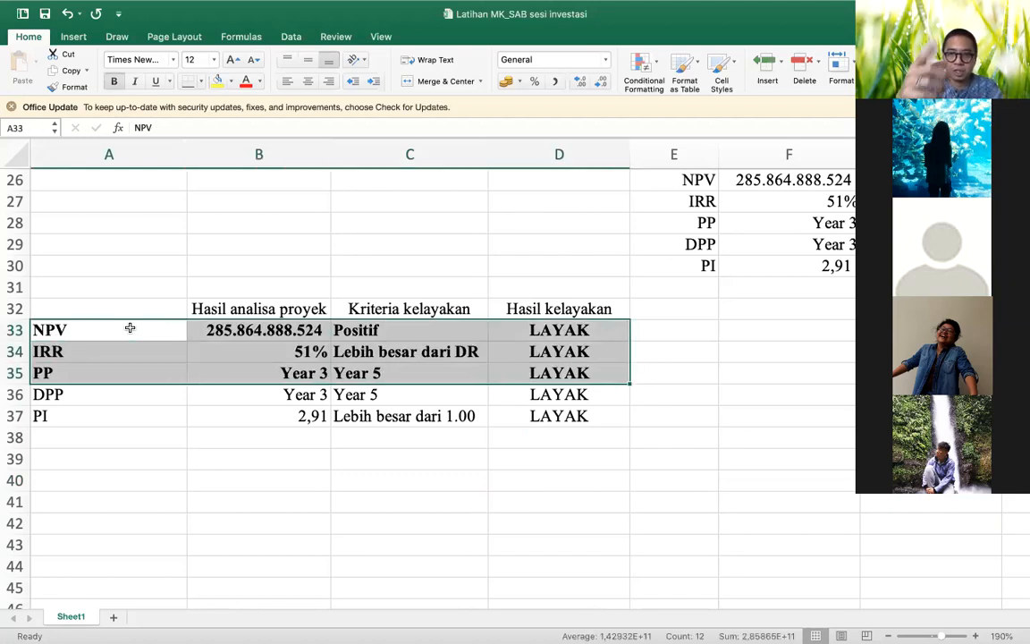
{"action": "left_click", "coordinate": [691, 354]}
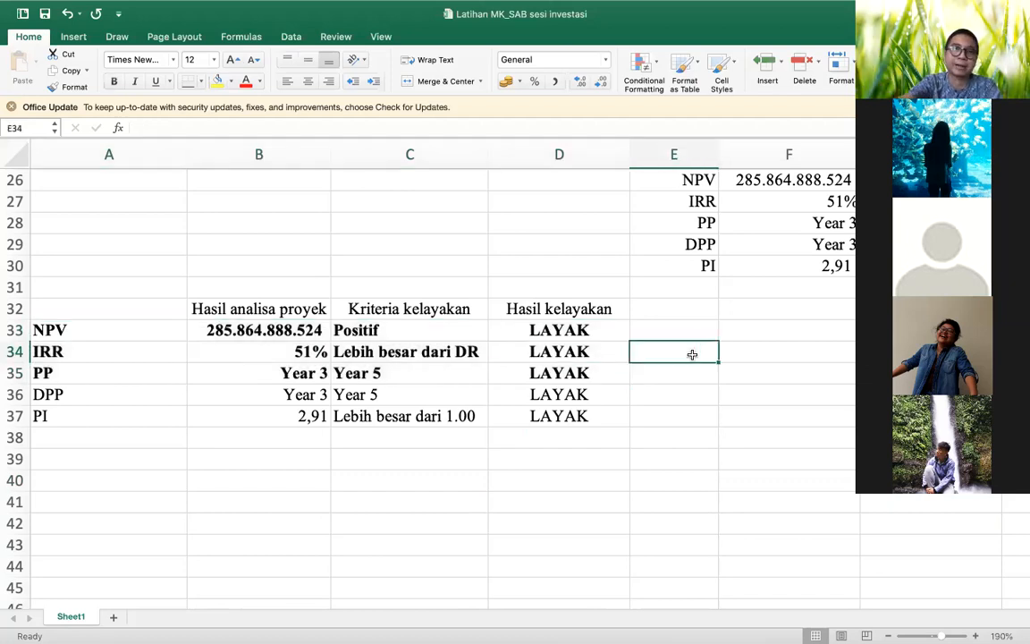
{"action": "key", "text": "Left"}
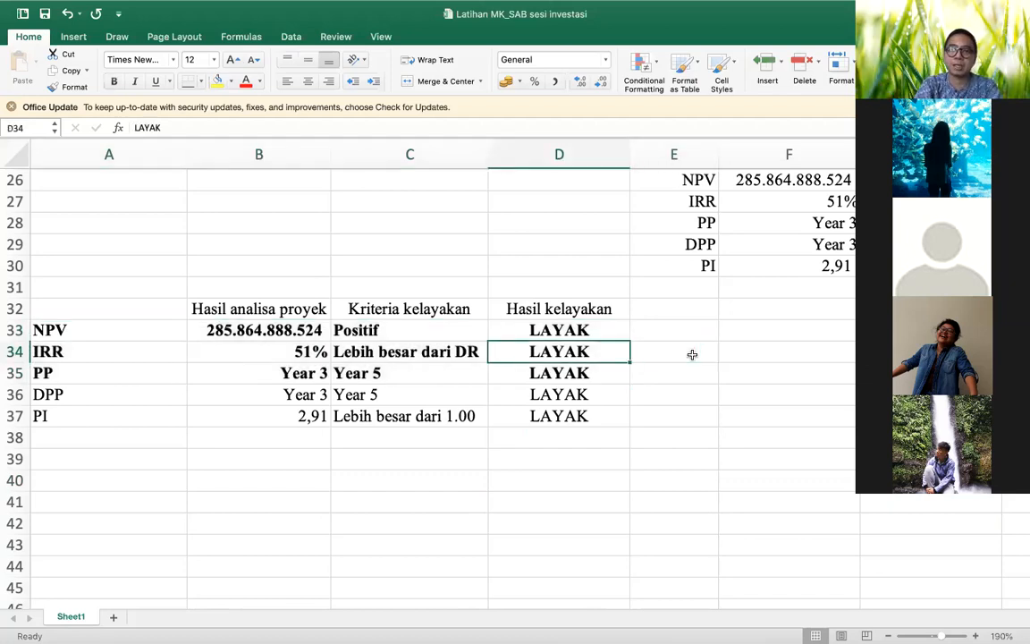
{"action": "key", "text": "Up"}
{"action": "key", "text": "Down"}
{"action": "key", "text": "Down"}
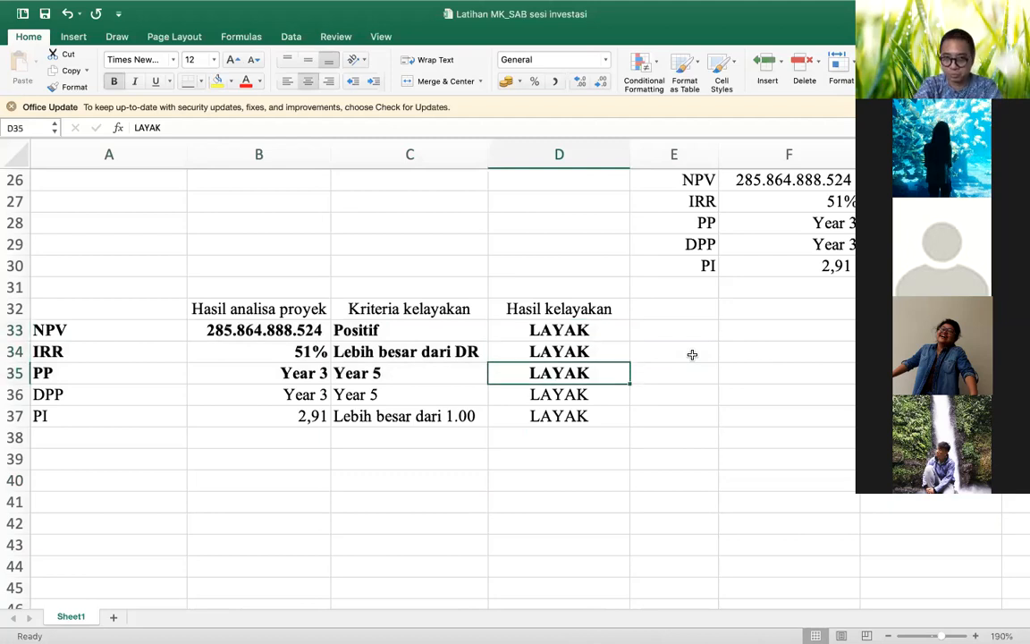
{"action": "key", "text": "Up"}
{"action": "key", "text": "Up"}
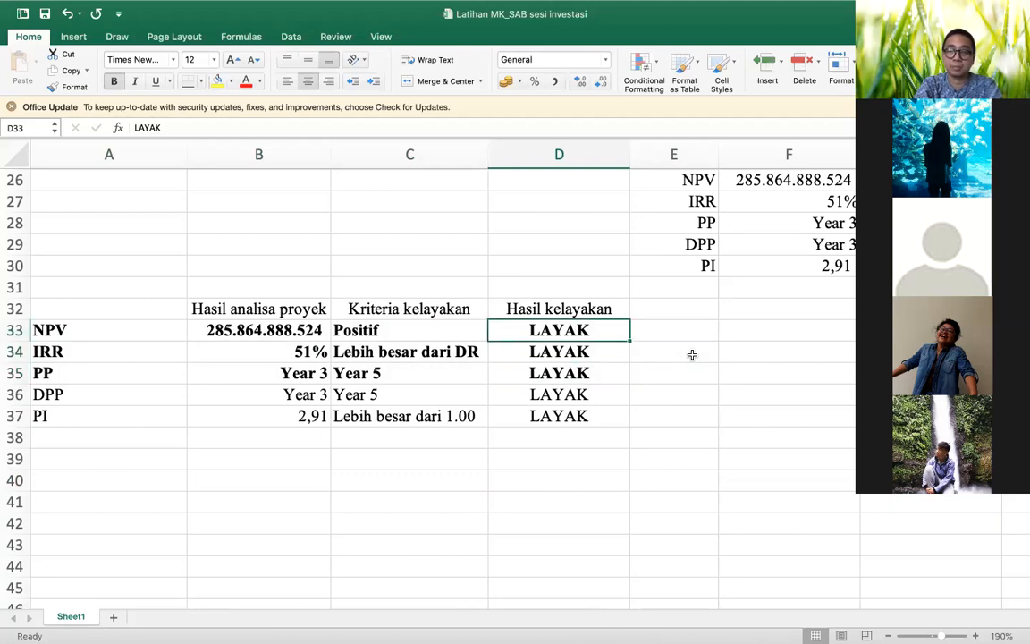
- Review the NPV, IRR and PP rows of the feasibility summary by highlighting A33:D35
{"action": "key", "text": "Down"}
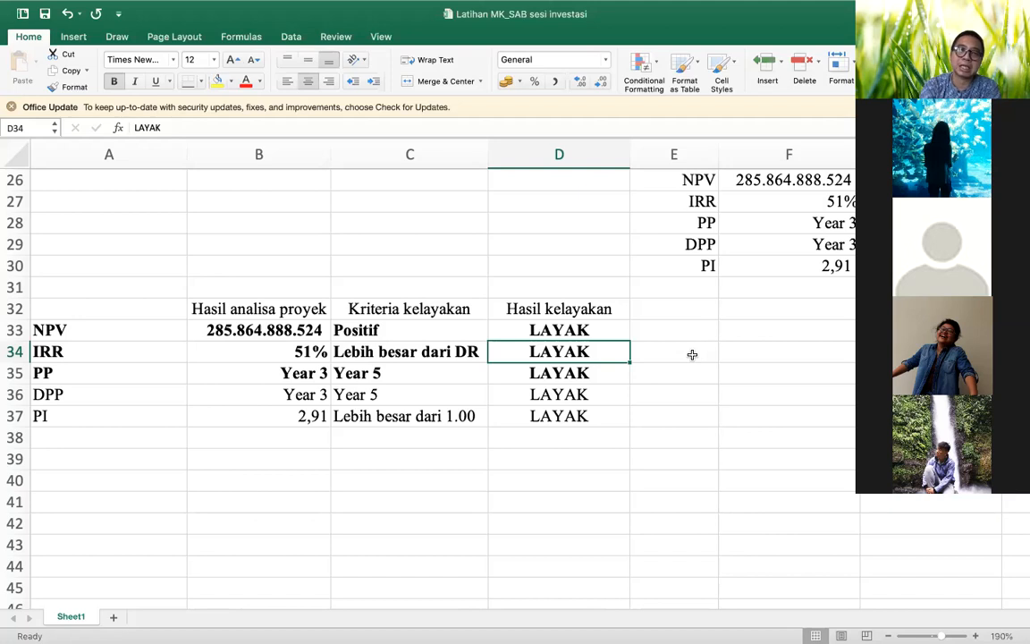
{"action": "left_click", "coordinate": [105, 345]}
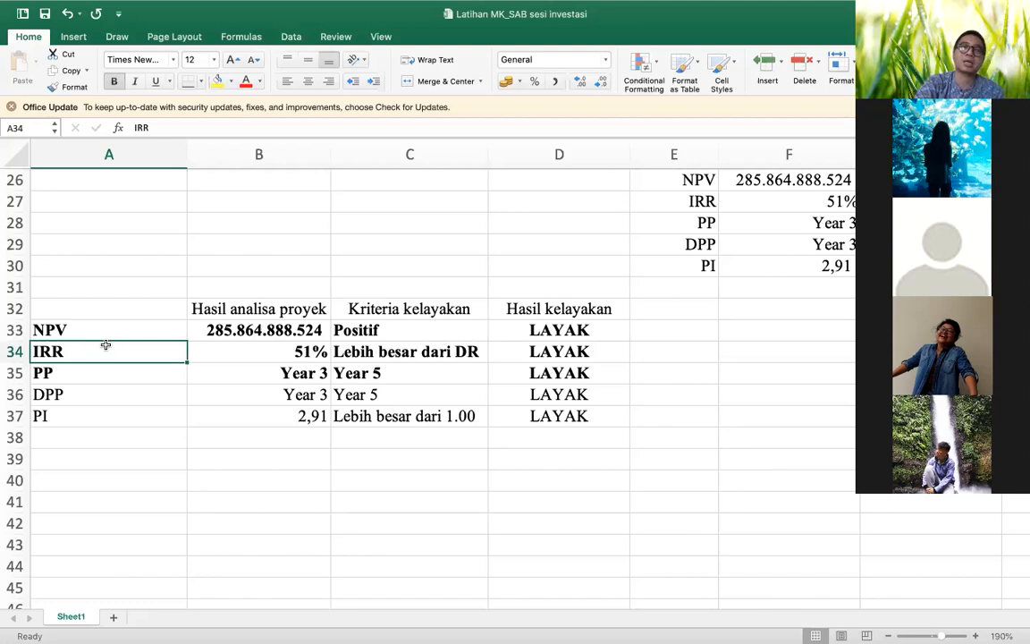
{"action": "left_click", "coordinate": [101, 333]}
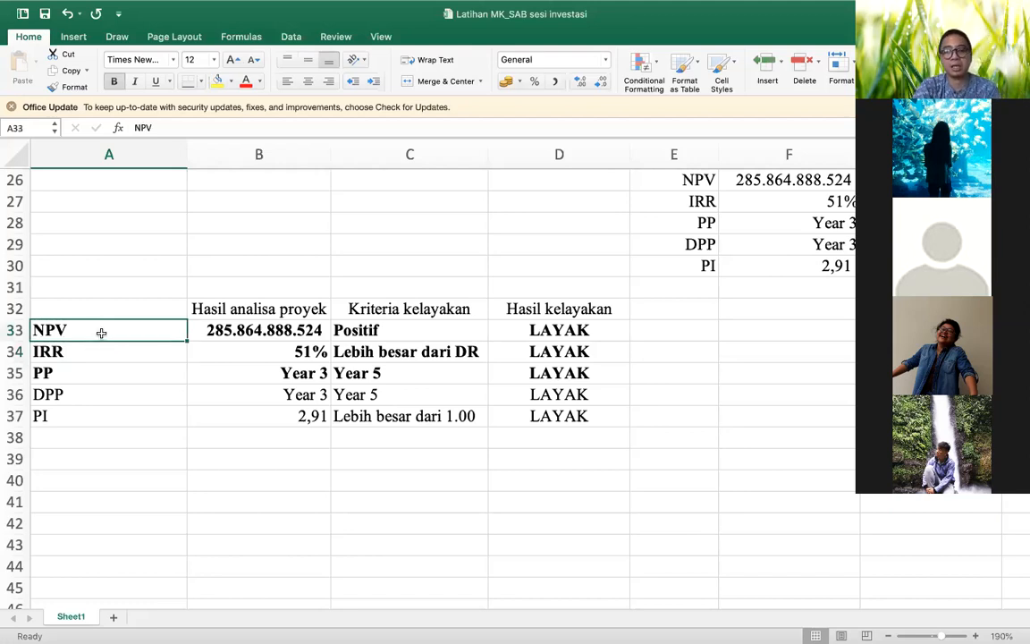
{"action": "key", "text": "shift+Right"}
{"action": "key", "text": "shift+Right"}
{"action": "key", "text": "shift+Right"}
{"action": "key", "text": "shift+Down"}
{"action": "key", "text": "shift+Down"}
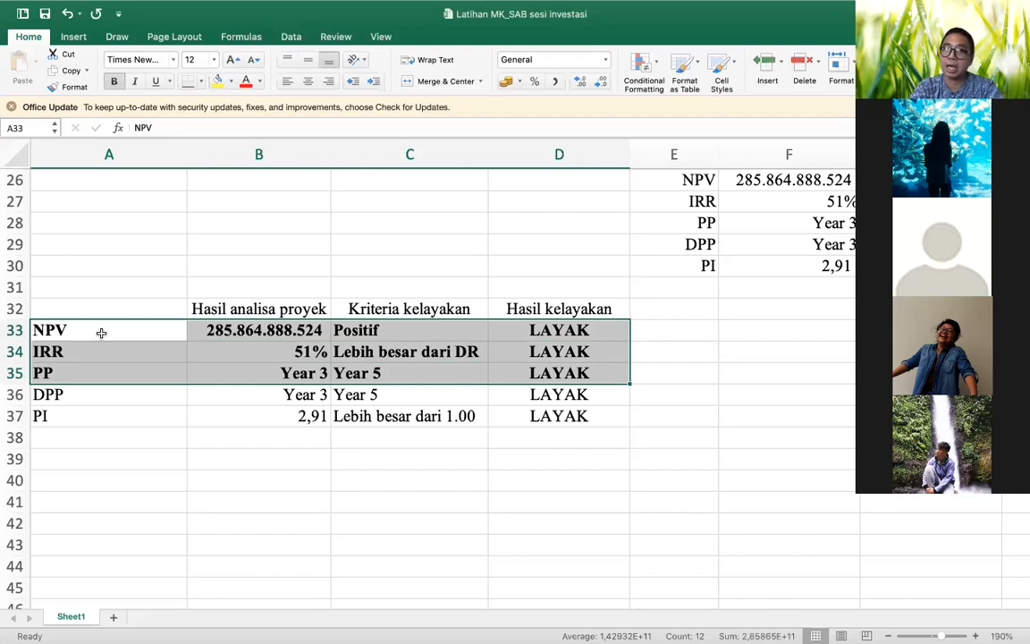
- Clear the selection of the summary rows and save the workbook
{"action": "left_click", "coordinate": [161, 268]}
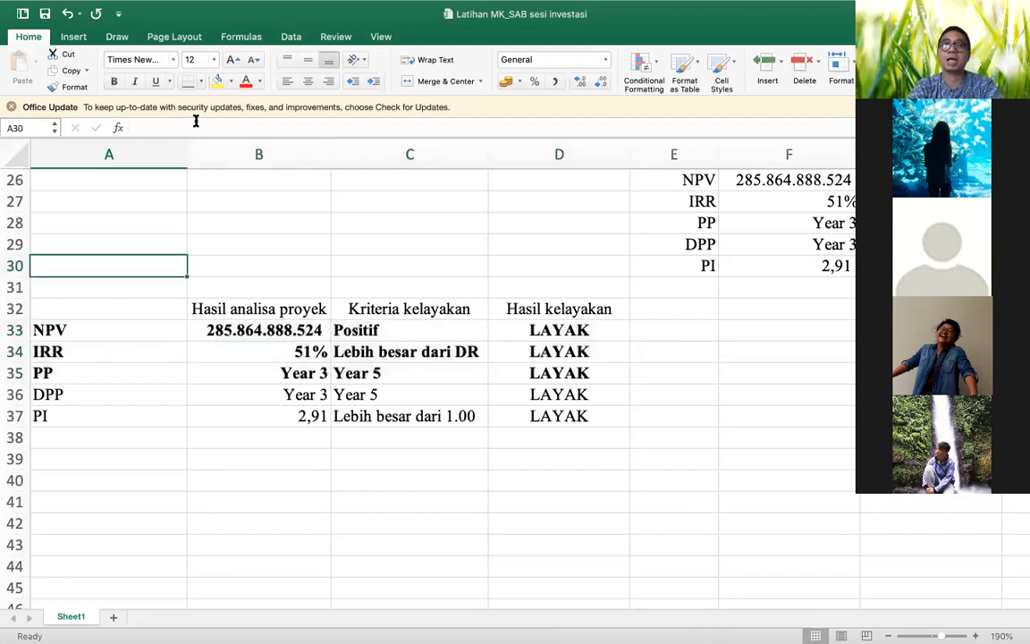
{"action": "mouse_move", "coordinate": [189, 5]}
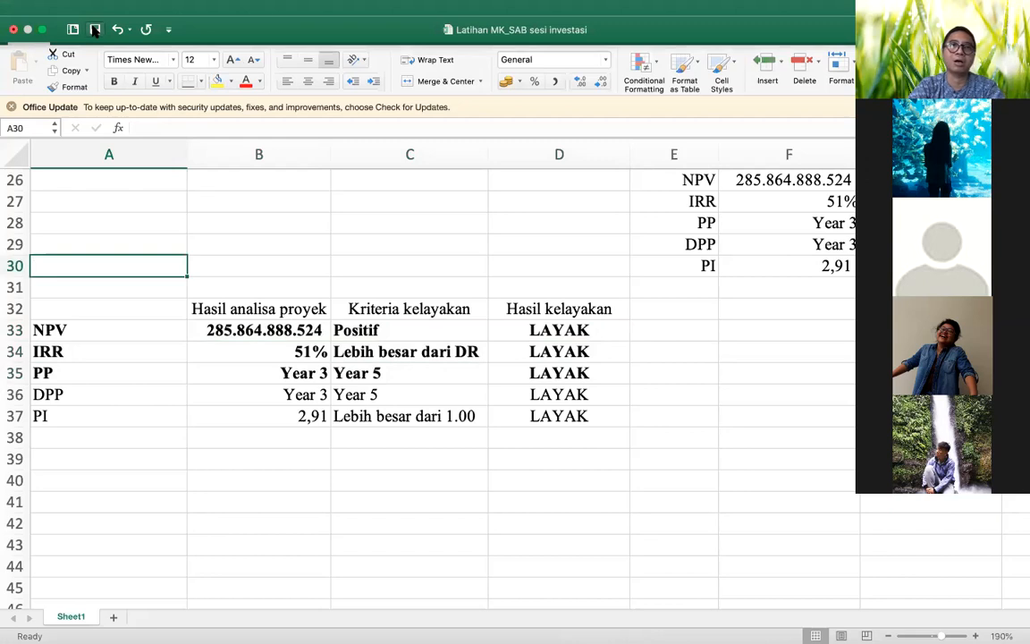
- Examine the investment case at the start of the sheet, focusing on the discount rate assumption in row 13
{"action": "scroll", "coordinate": [230, 278], "scroll_direction": "up", "scroll_amount": 4}
{"action": "scroll", "coordinate": [230, 278], "scroll_direction": "up", "scroll_amount": 8}
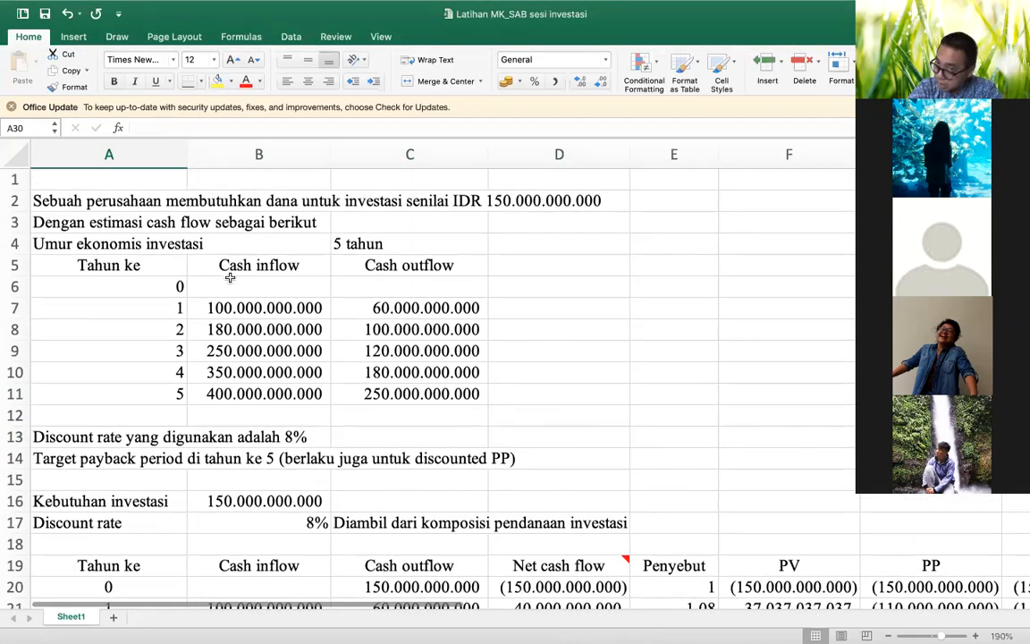
{"action": "scroll", "coordinate": [230, 278], "scroll_direction": "down", "scroll_amount": 1}
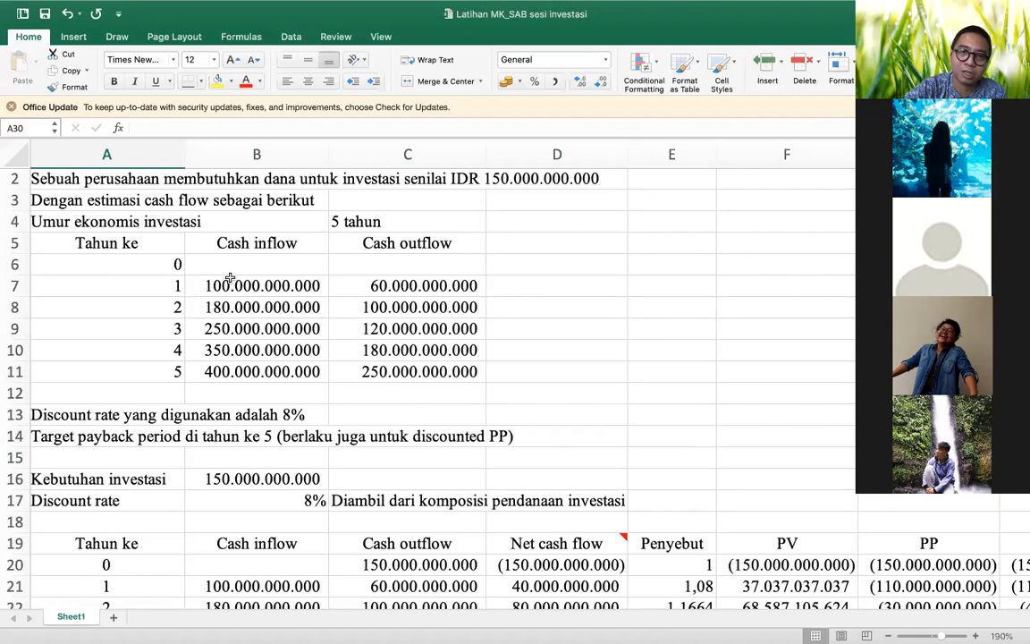
{"action": "left_click", "coordinate": [17, 415]}
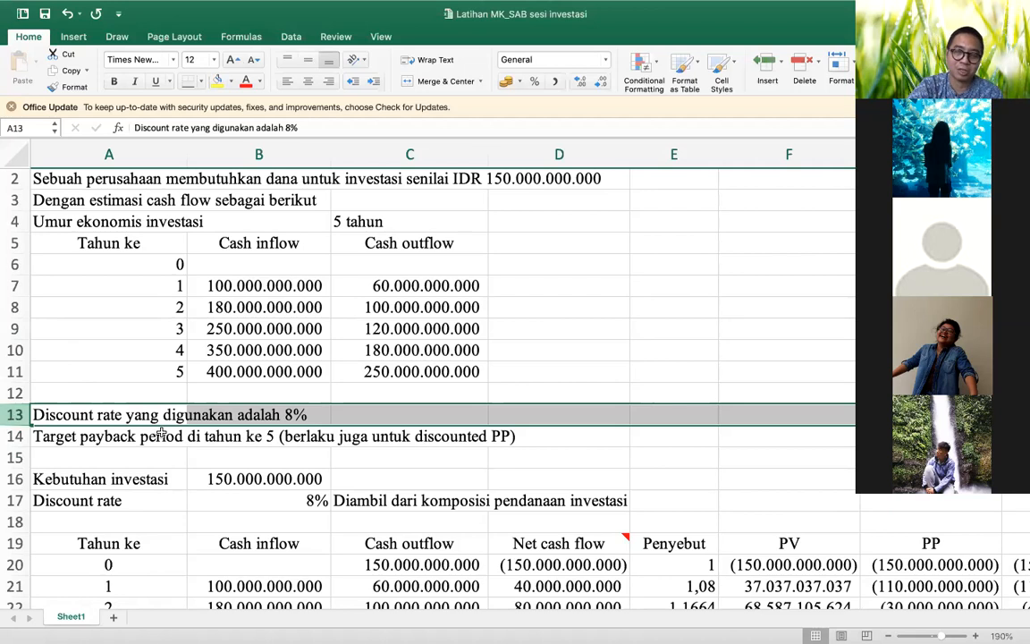
{"action": "left_click", "coordinate": [357, 420]}
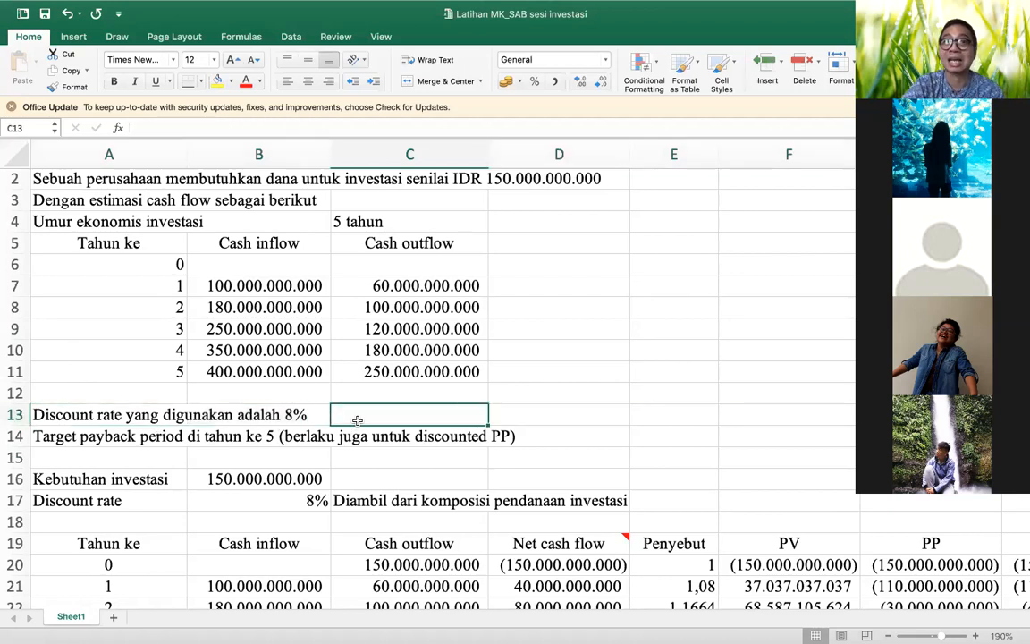